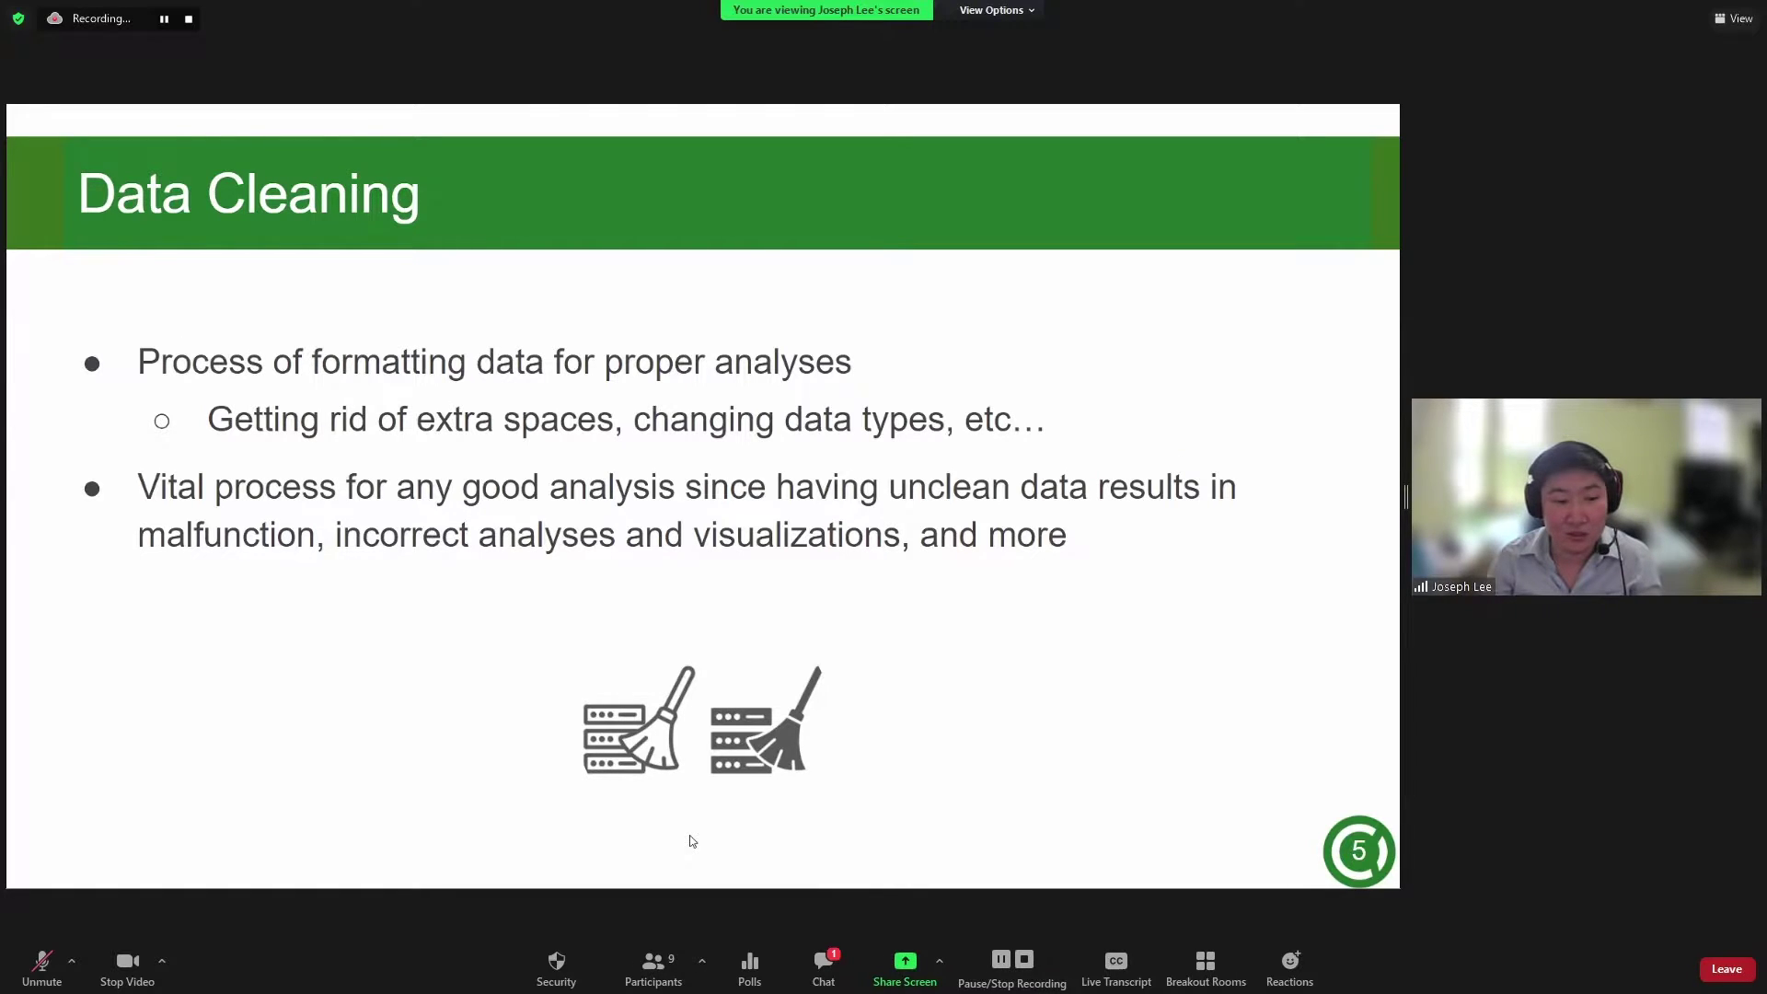
# Step: Bring the Excel workbook's Clean sheet to the front of the Zoom share with Alt+Tab
pyautogui.hotkey('alt', 'Tab')
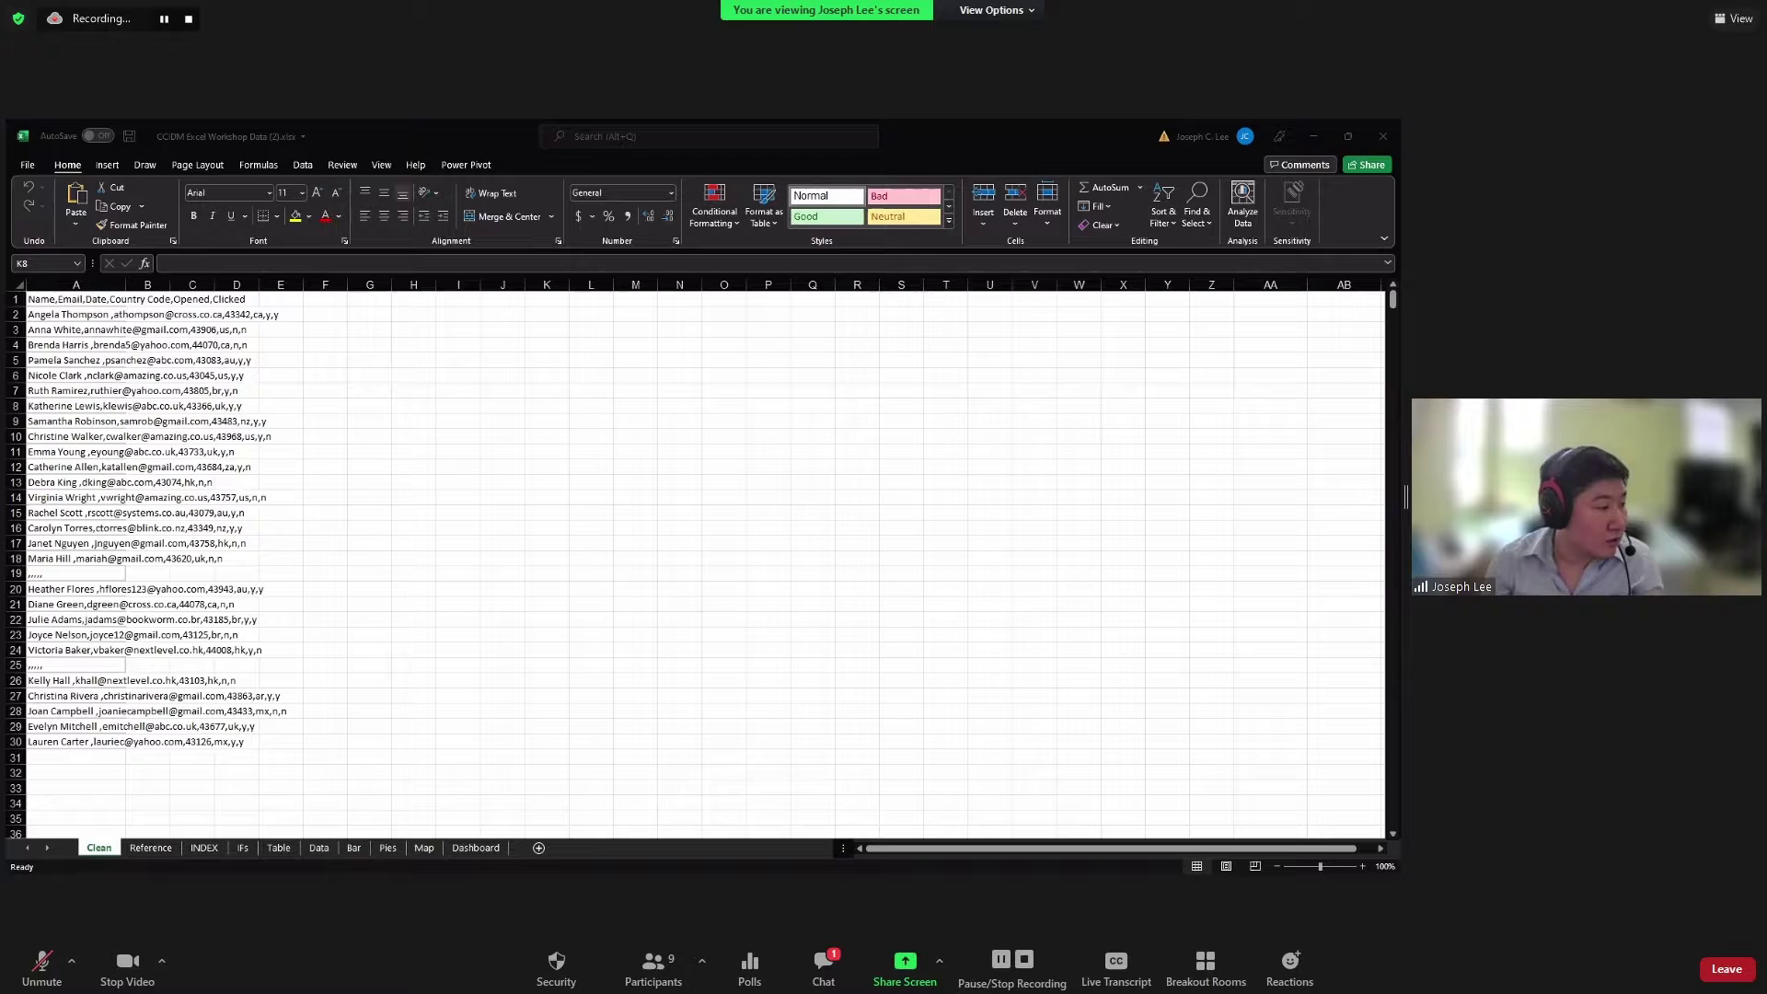
# Step: Inspect the comma-separated contact records down column A, including the comma-only row 19
pyautogui.click(111, 455)
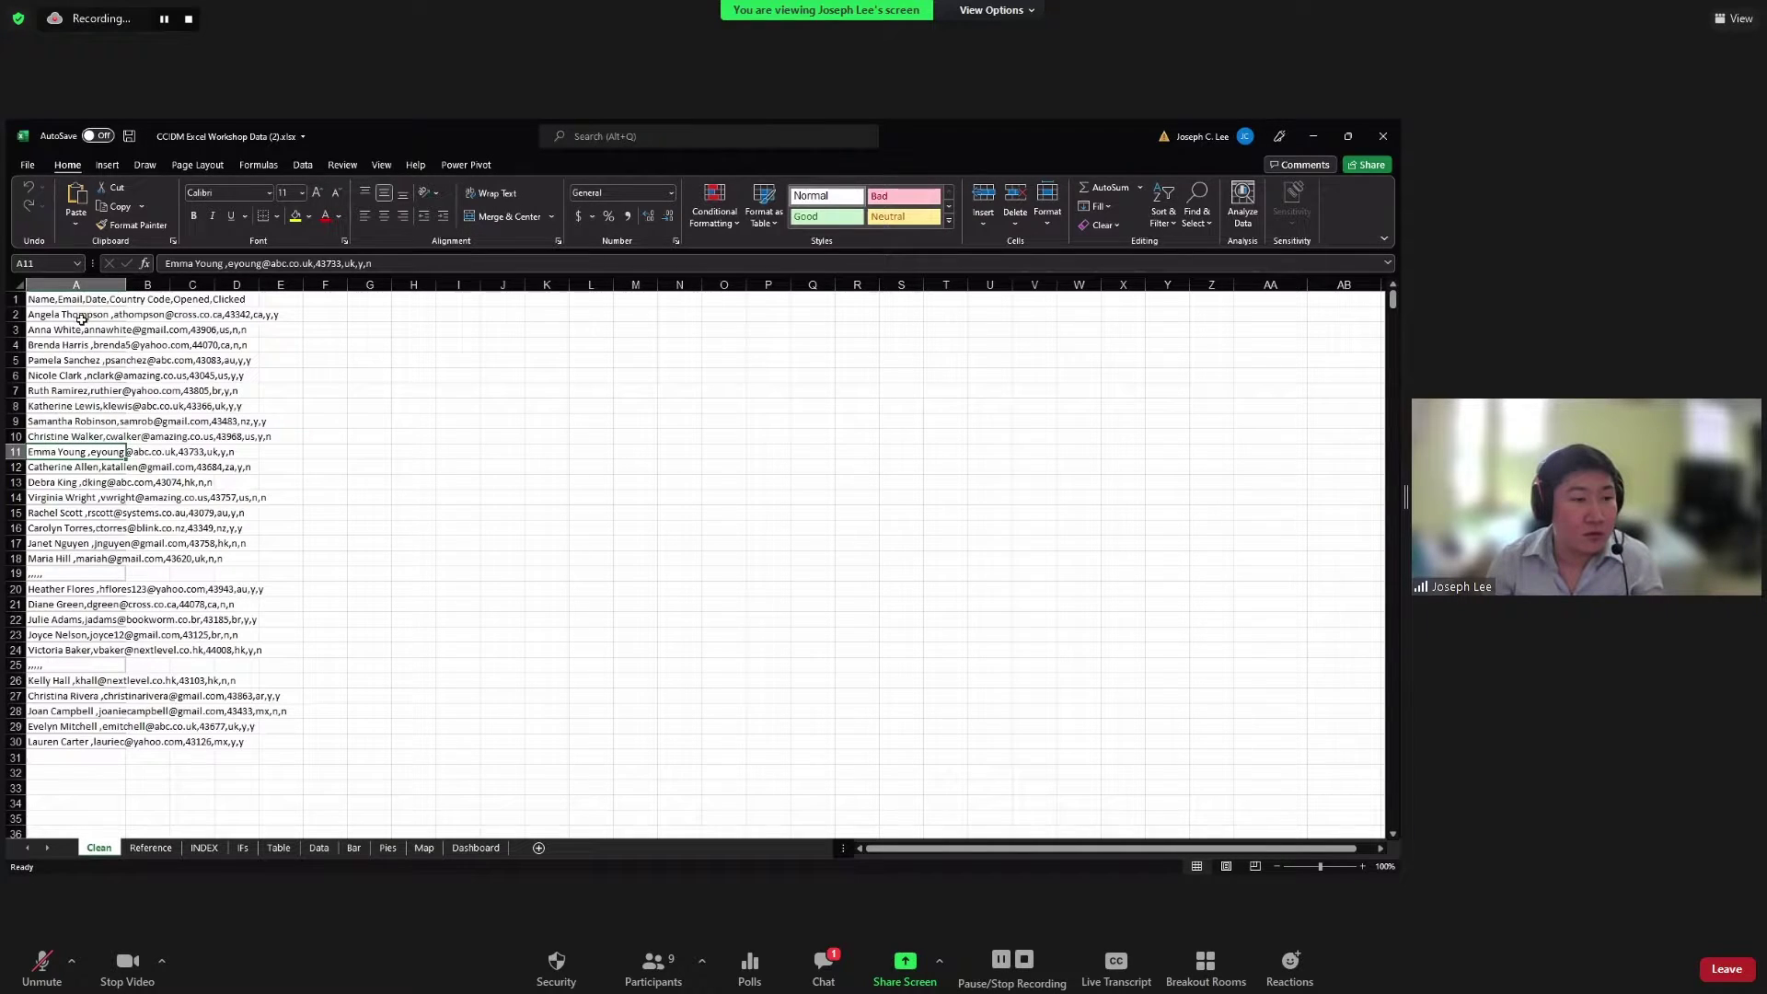
pyautogui.moveTo(79, 300); pyautogui.dragTo(85, 452)
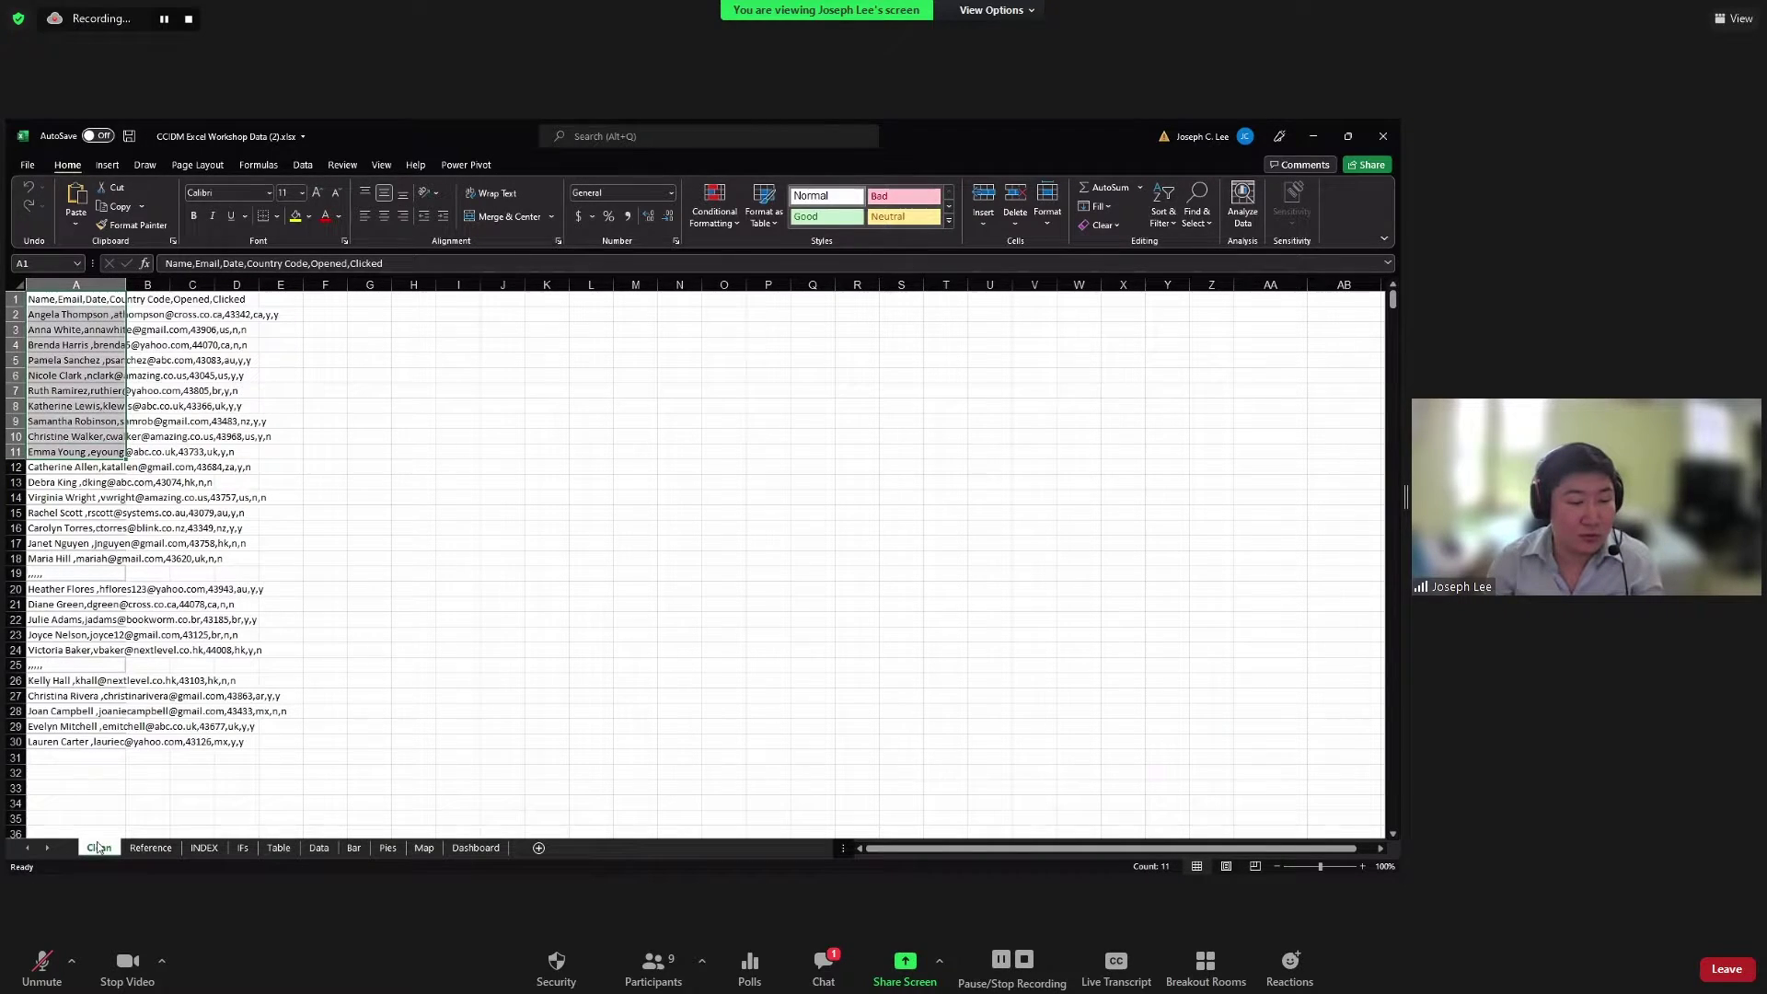
pyautogui.click(92, 789)
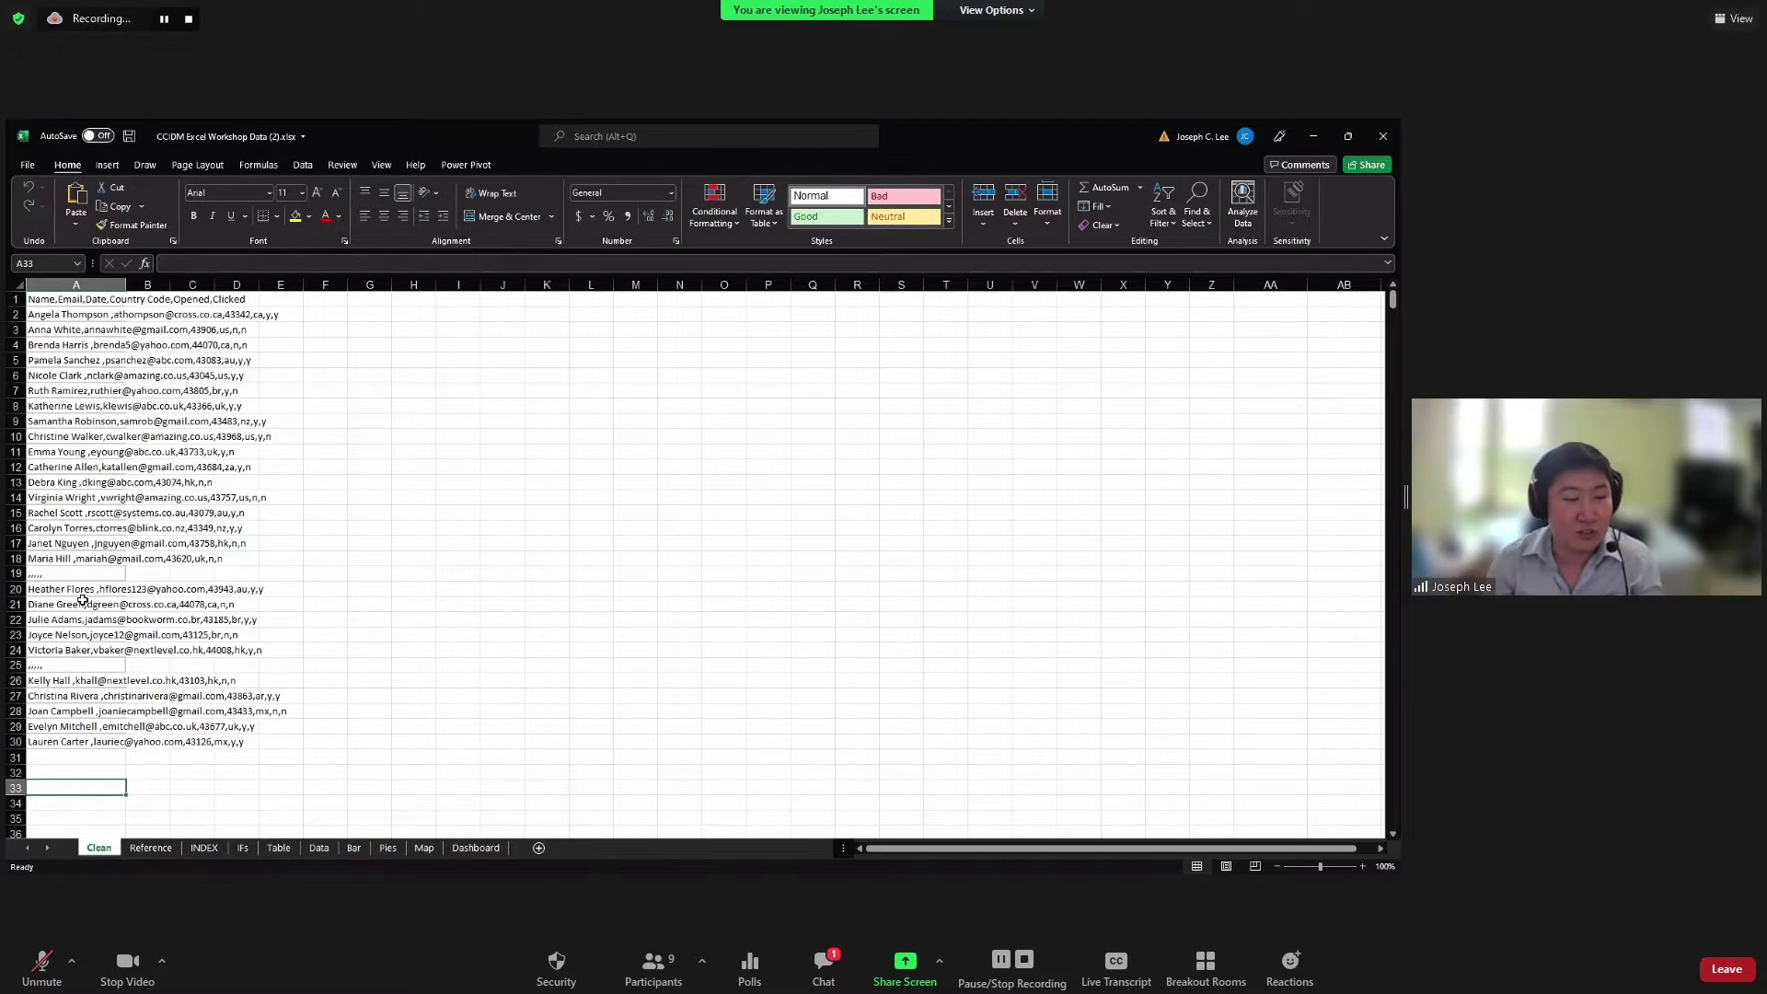
pyautogui.moveTo(86, 304); pyautogui.dragTo(94, 742)
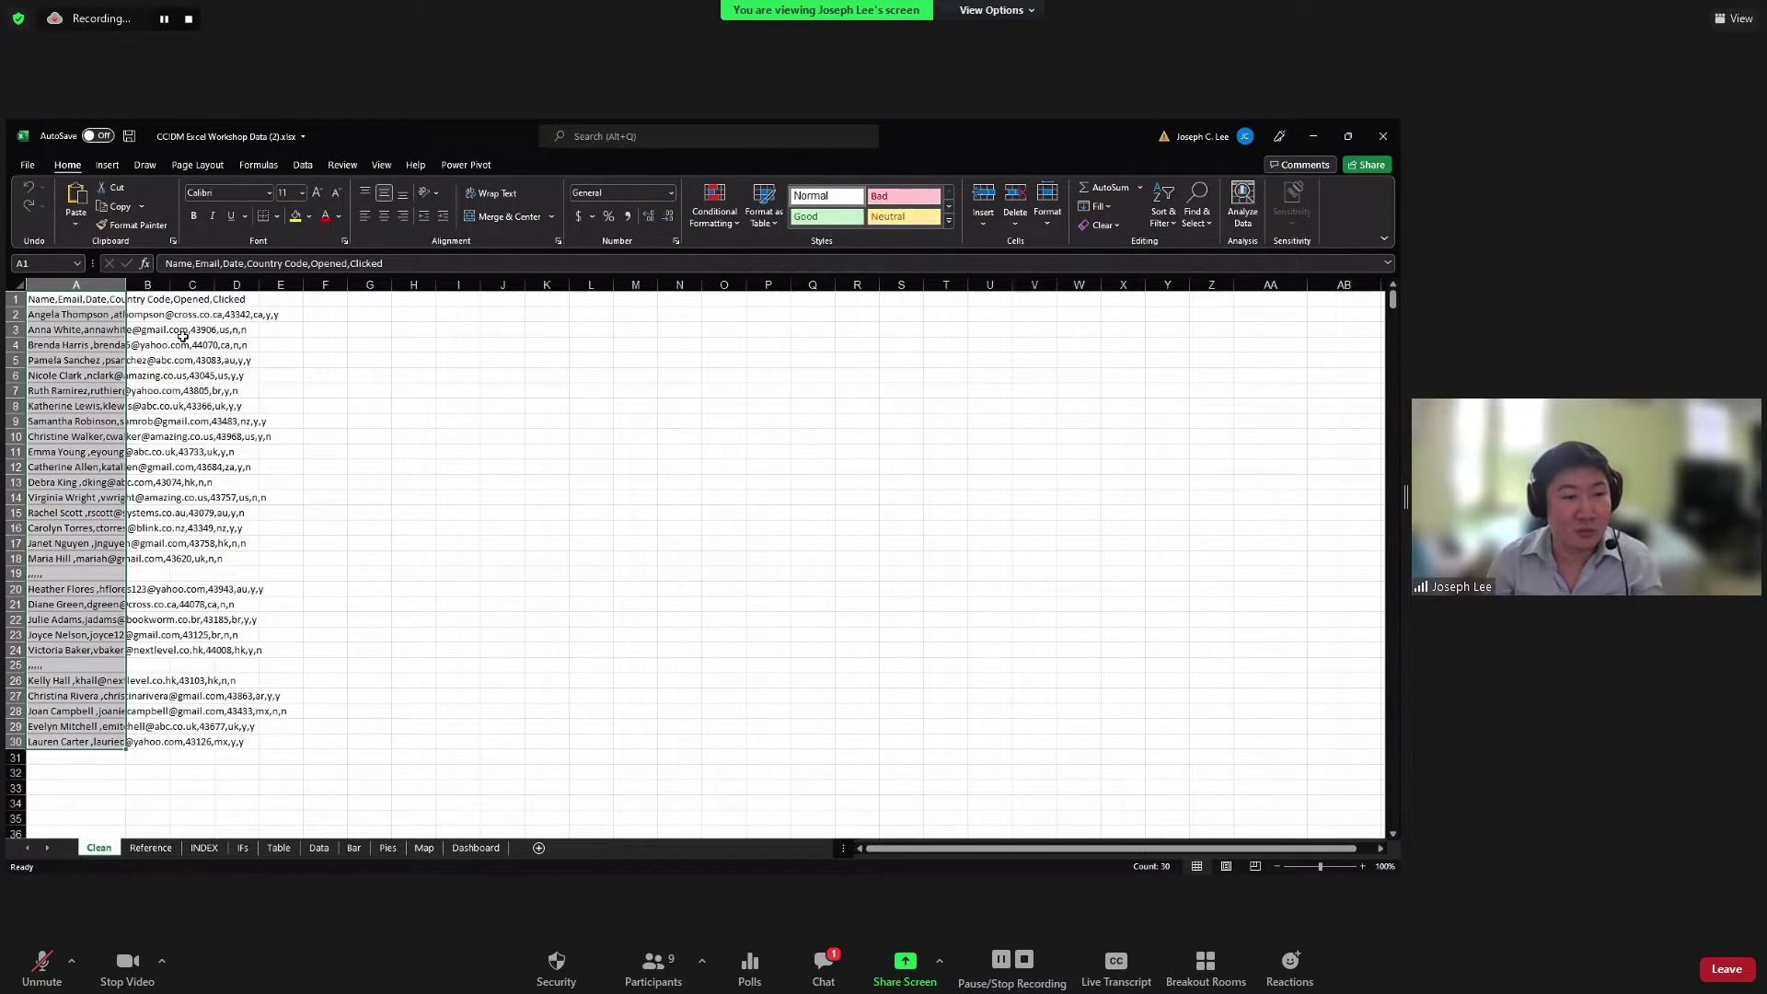
pyautogui.click(113, 302)
pyautogui.moveTo(112, 302); pyautogui.dragTo(112, 331)
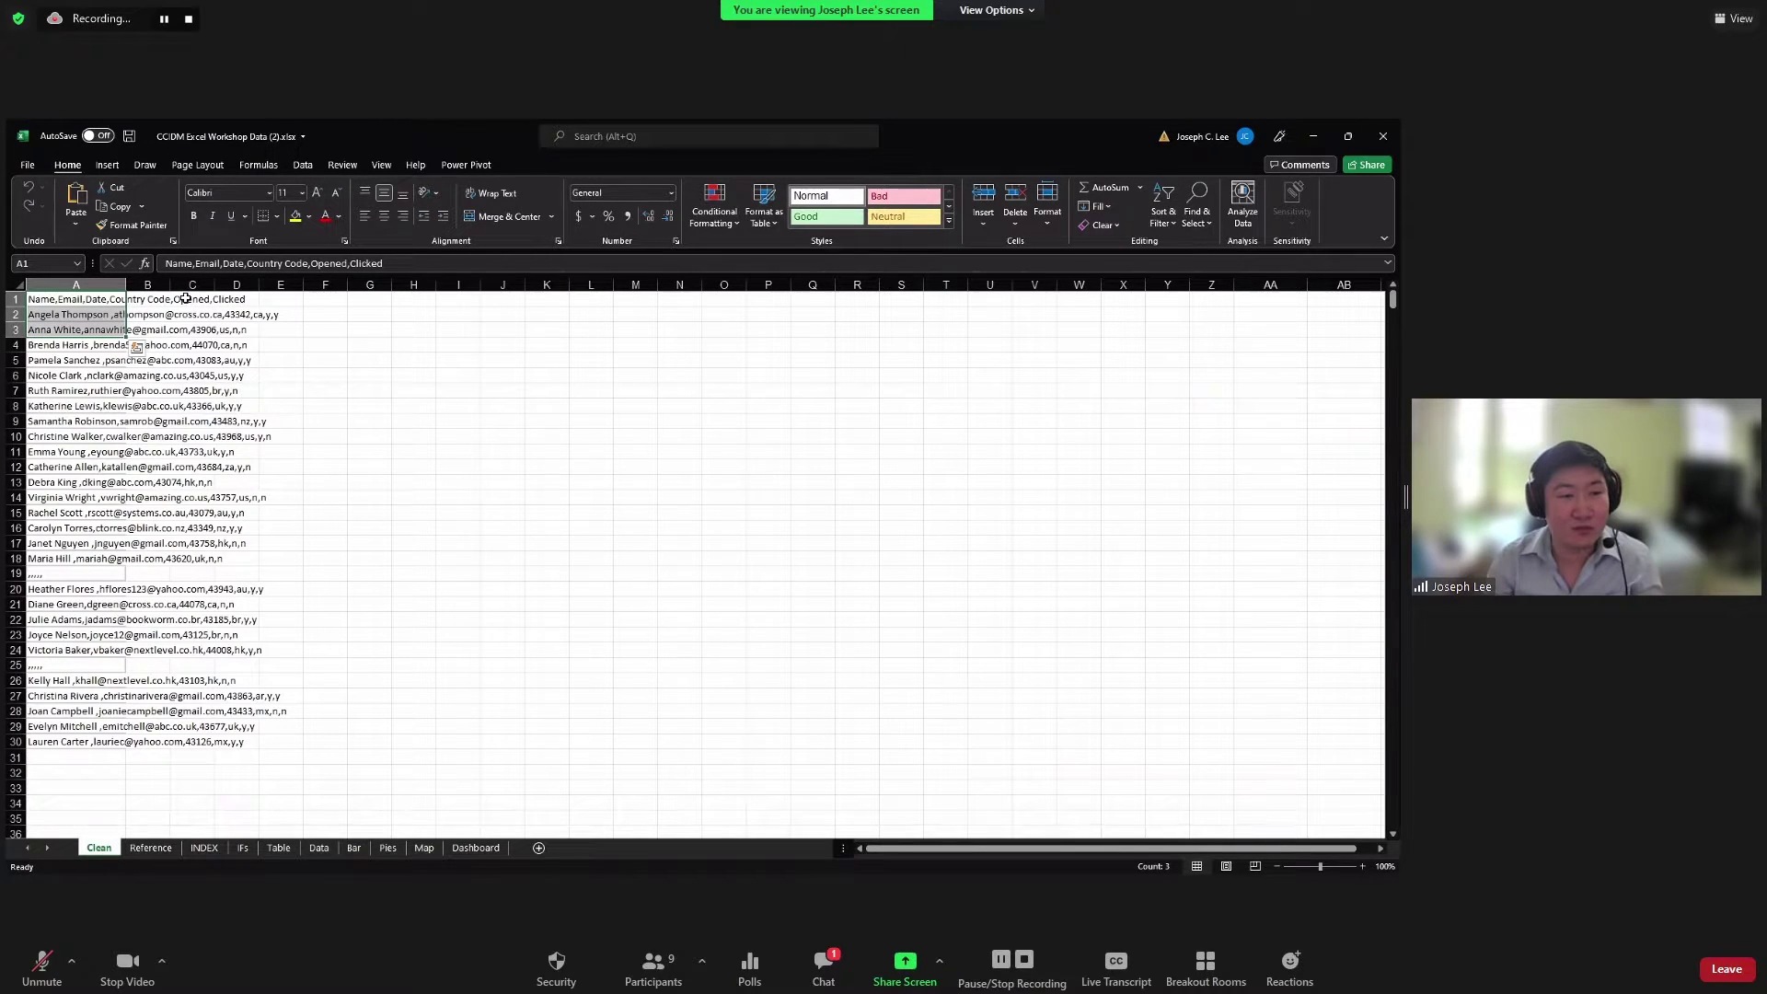
pyautogui.click(257, 312)
pyautogui.moveTo(106, 299); pyautogui.dragTo(92, 543)
pyautogui.click(92, 573)
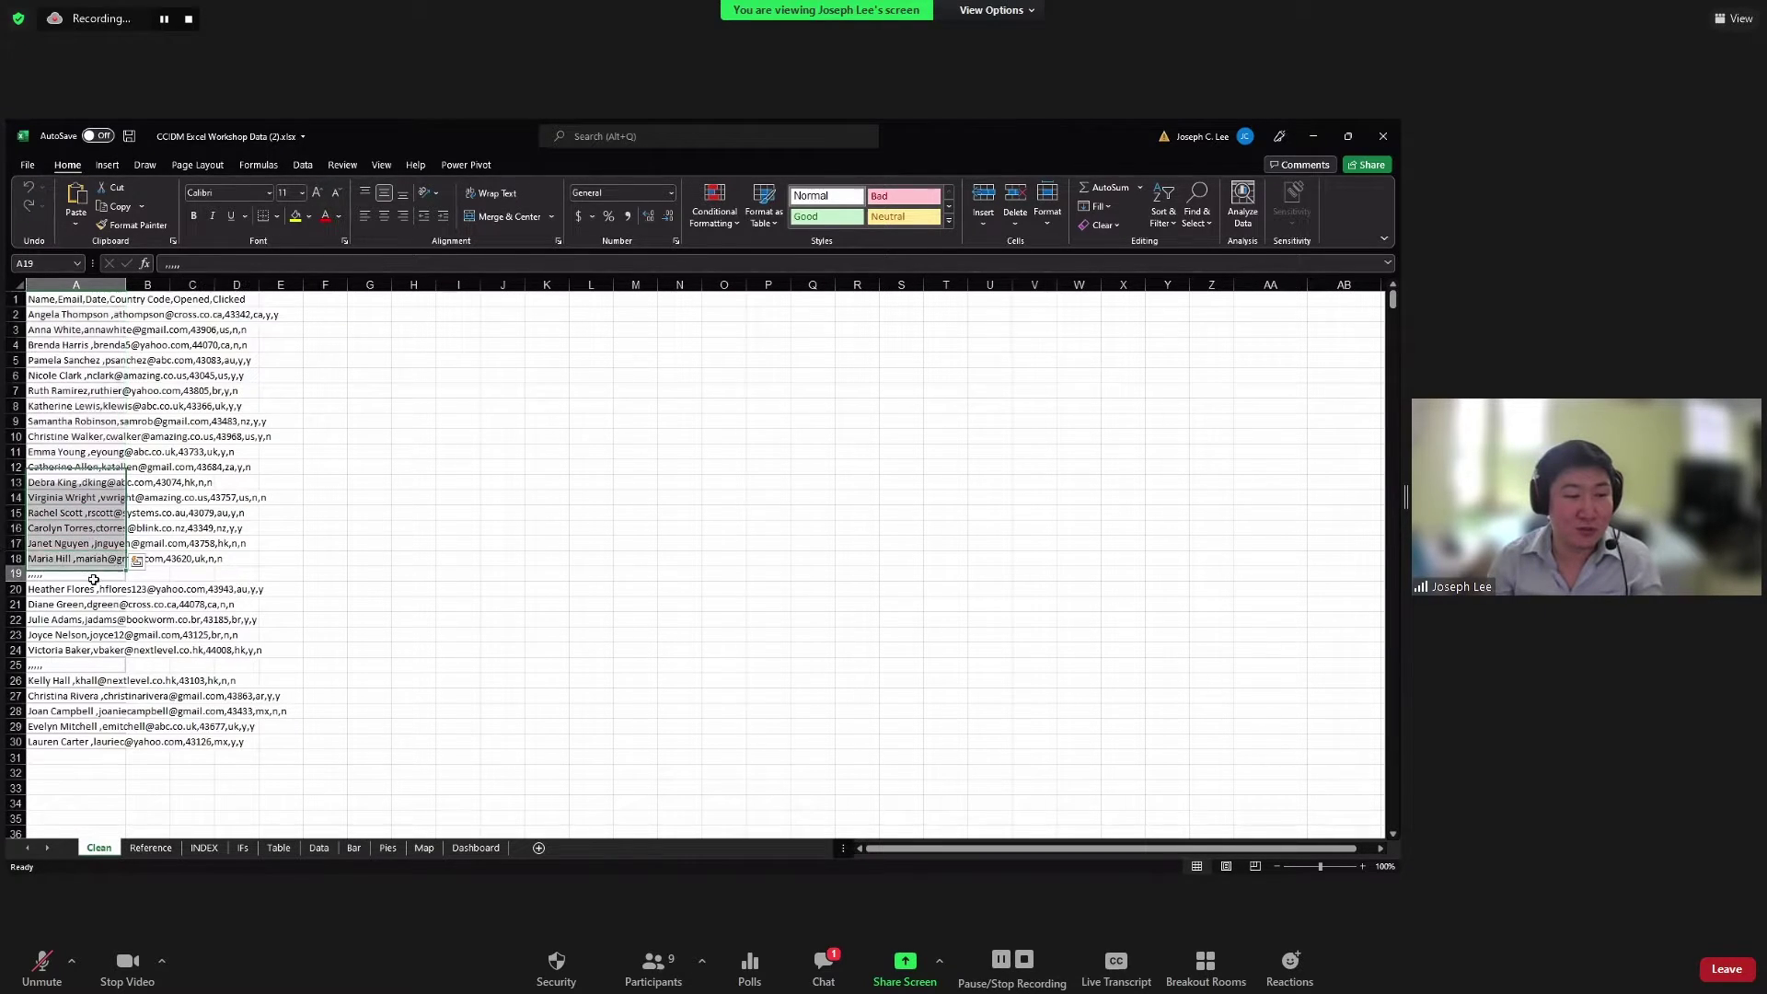
# Step: Select the whole of column A, header included, for splitting
pyautogui.click(74, 301)
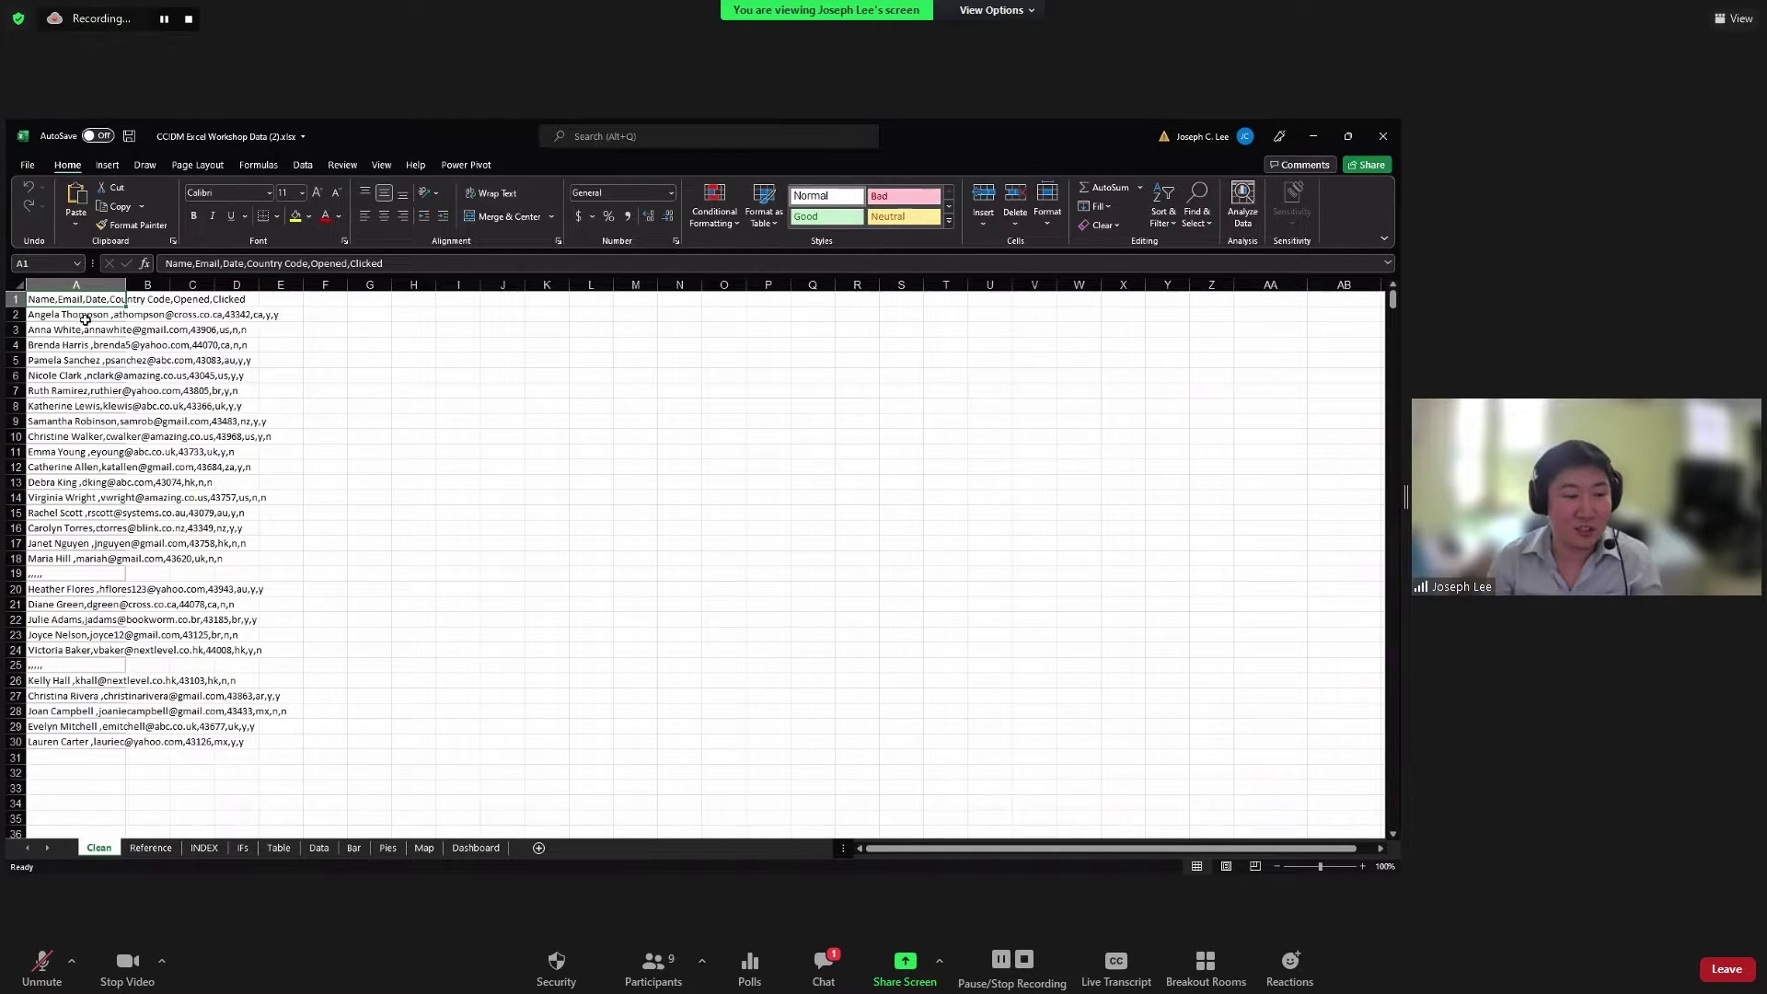
pyautogui.keyDown('shift'); pyautogui.click(83, 360); pyautogui.keyUp('shift')
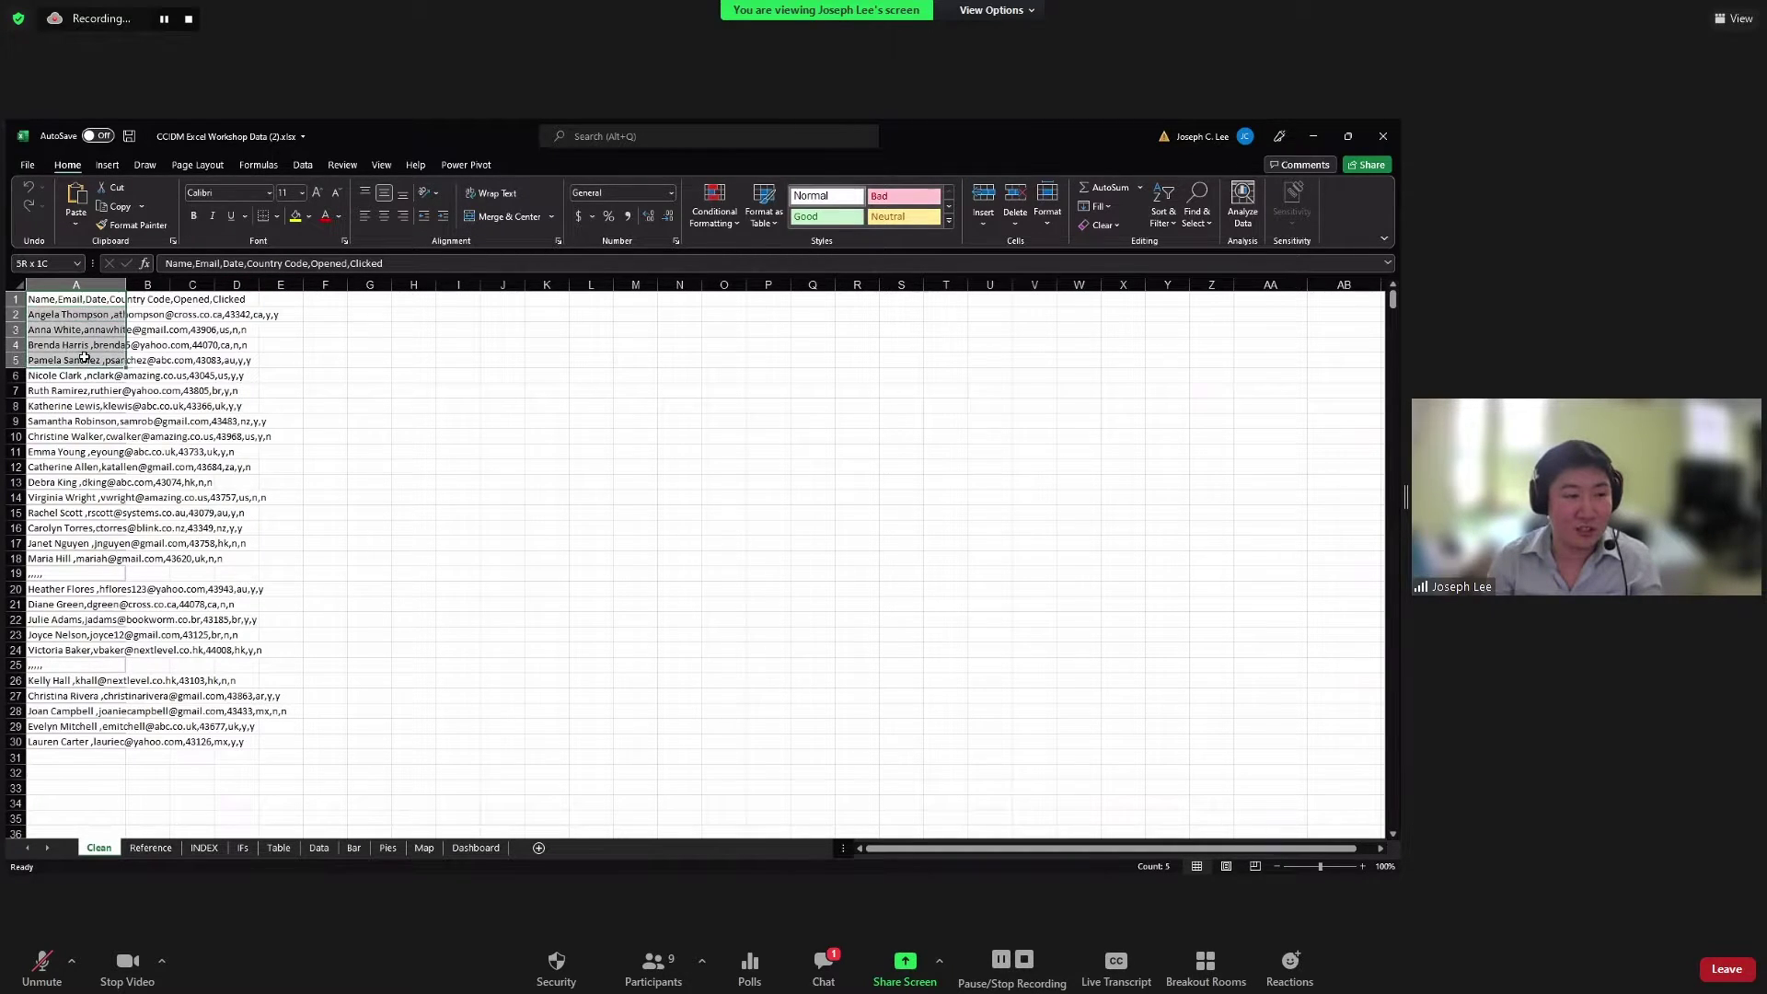
pyautogui.click(76, 285)
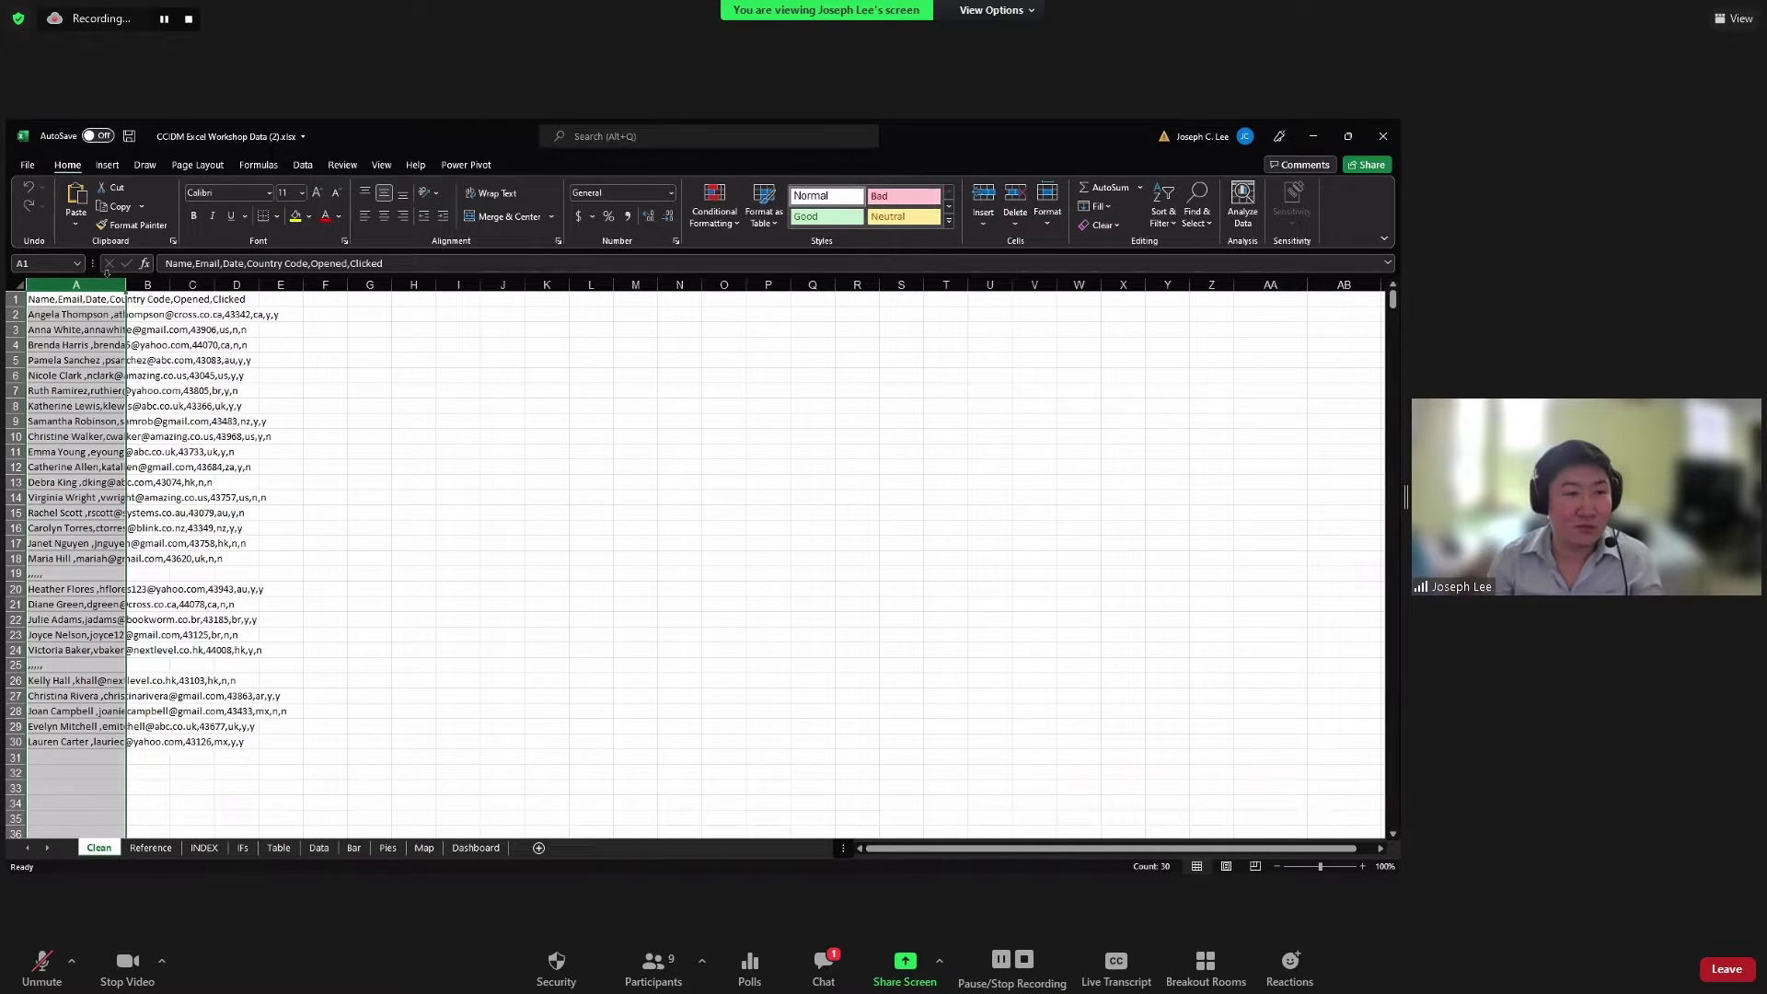
# Step: Start Text to Columns on column A and try a fixed-width split before backing out
pyautogui.click(302, 165)
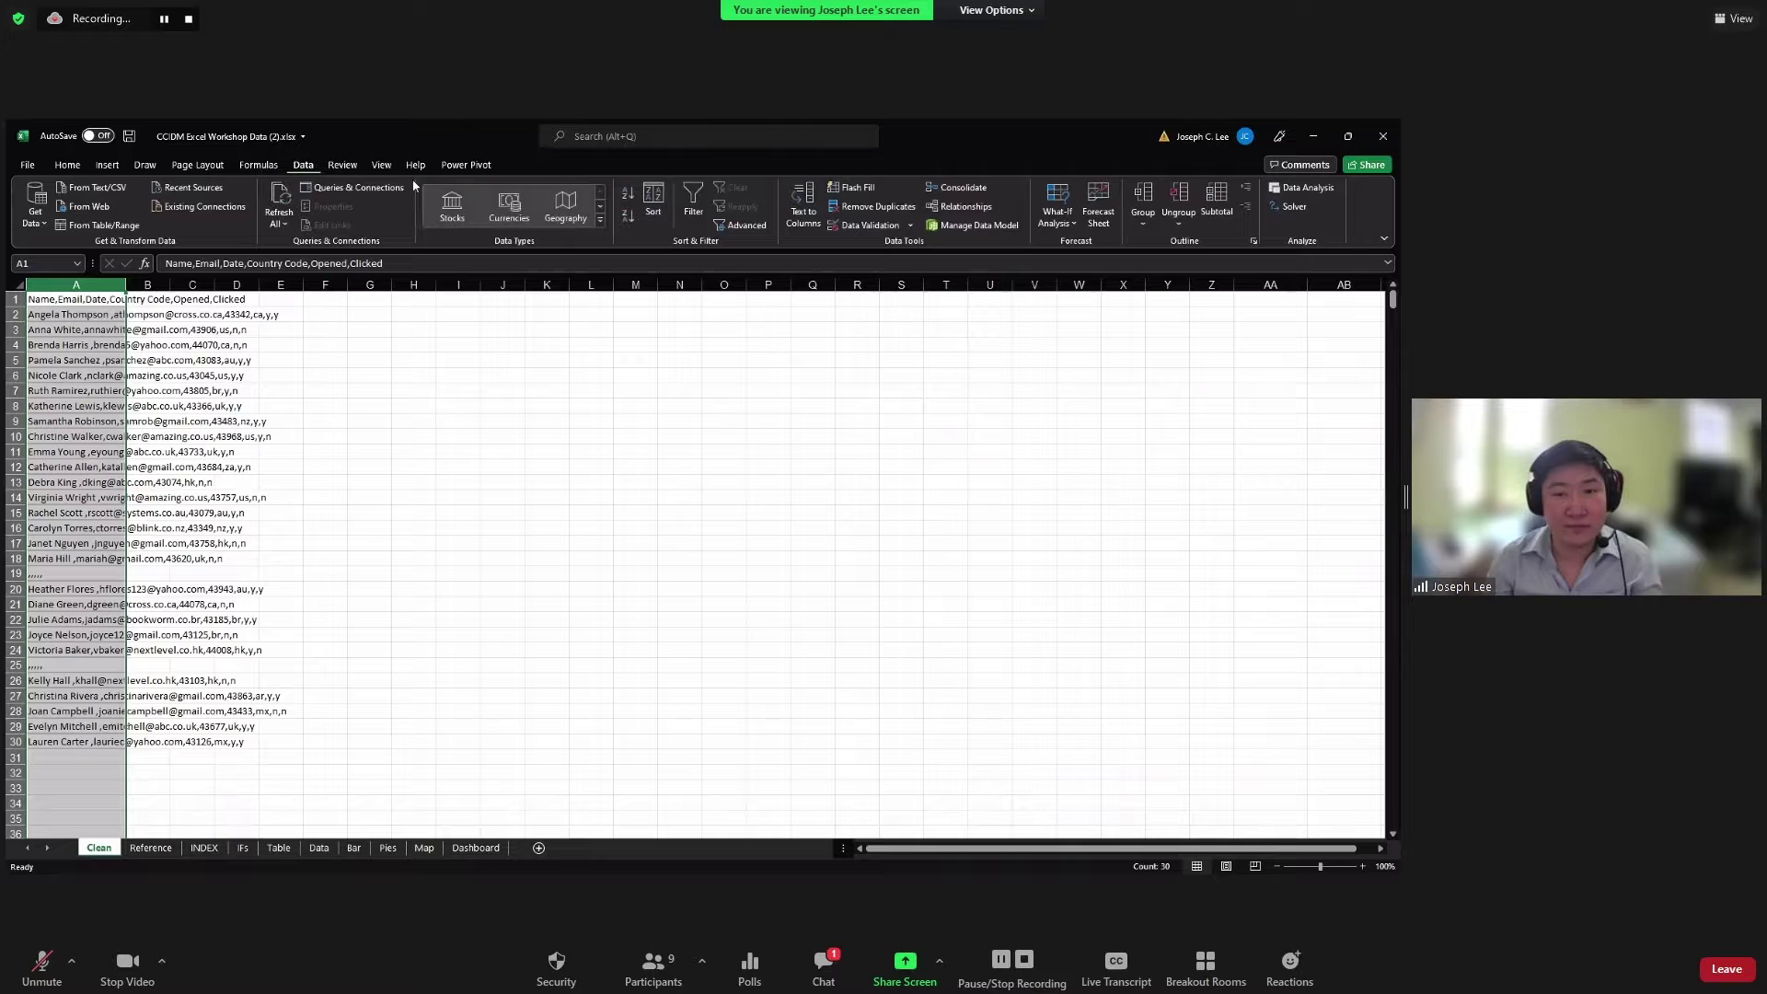
pyautogui.click(803, 204)
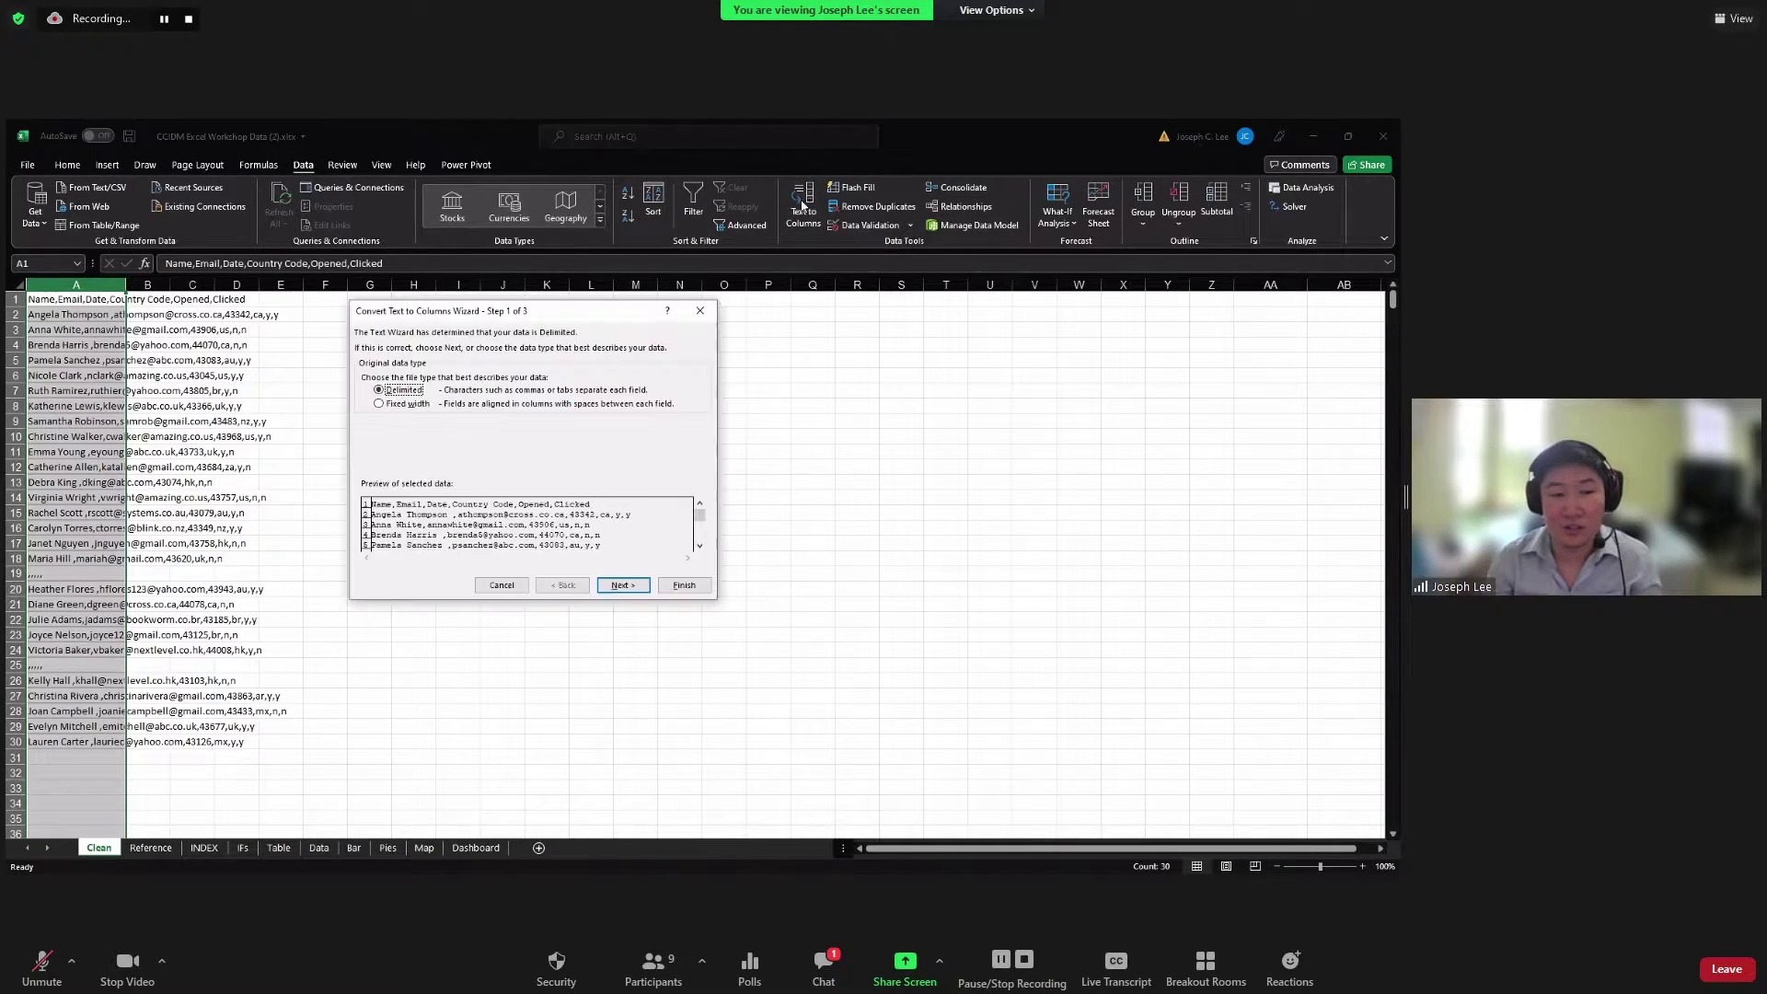
pyautogui.click(379, 404)
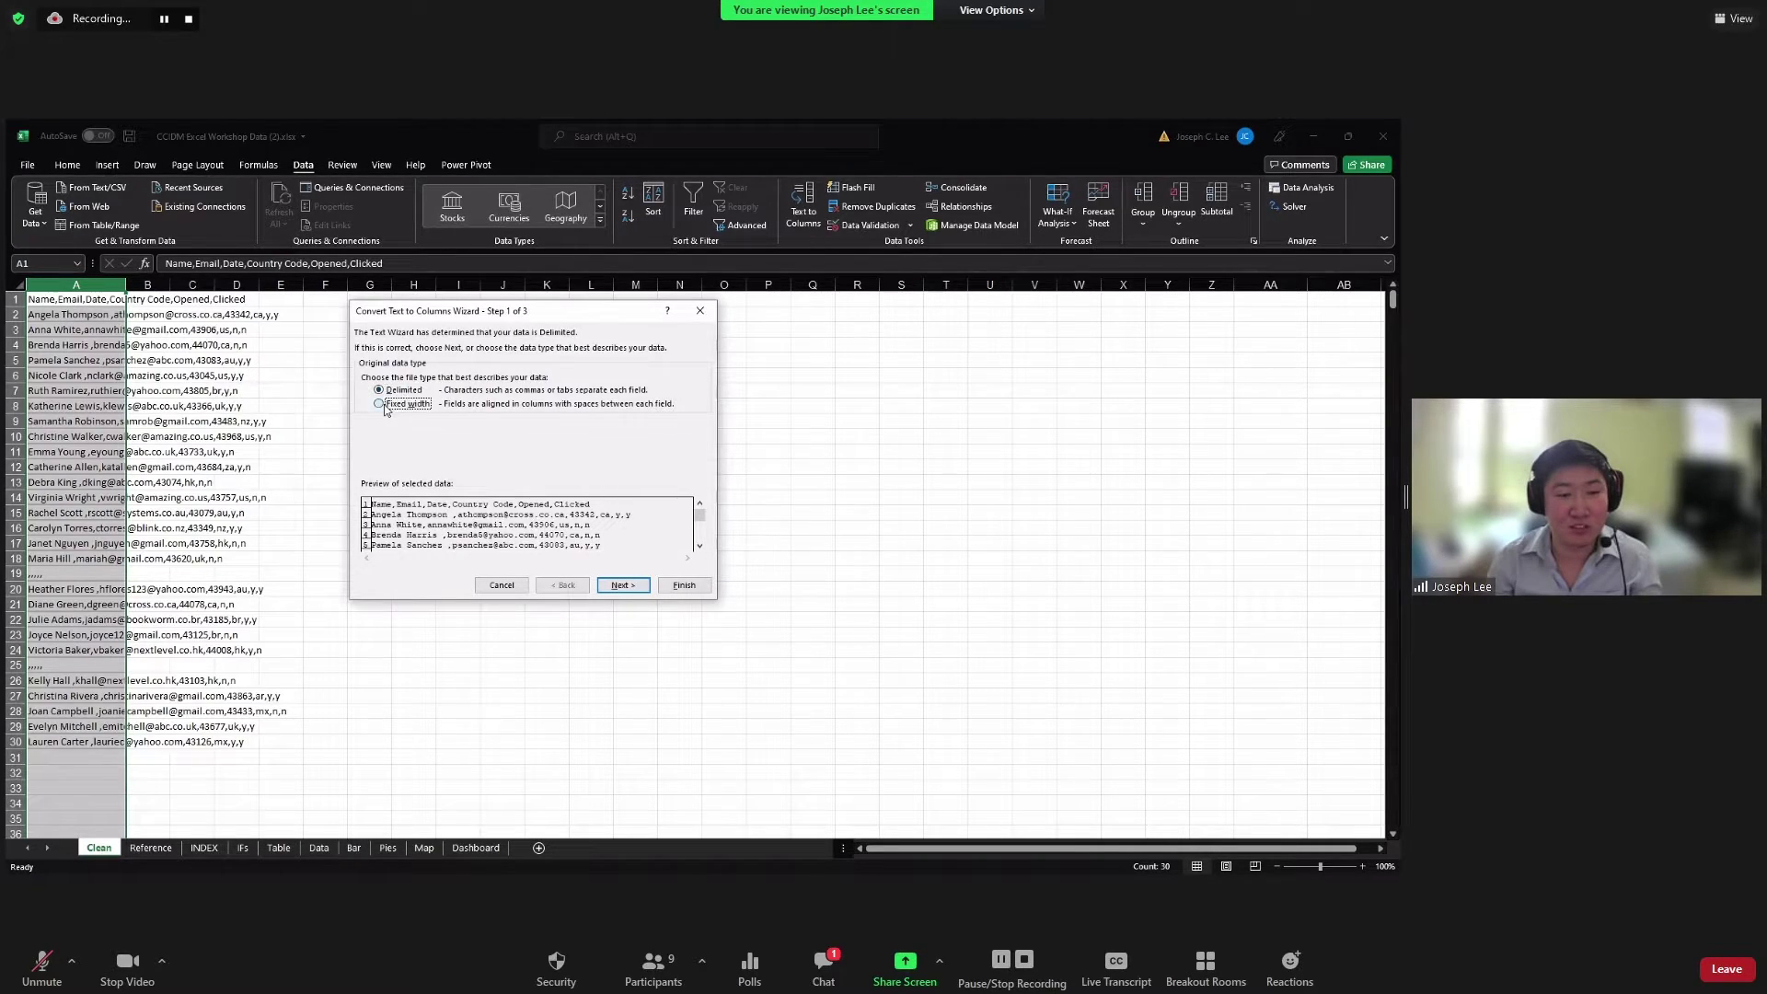
pyautogui.click(623, 585)
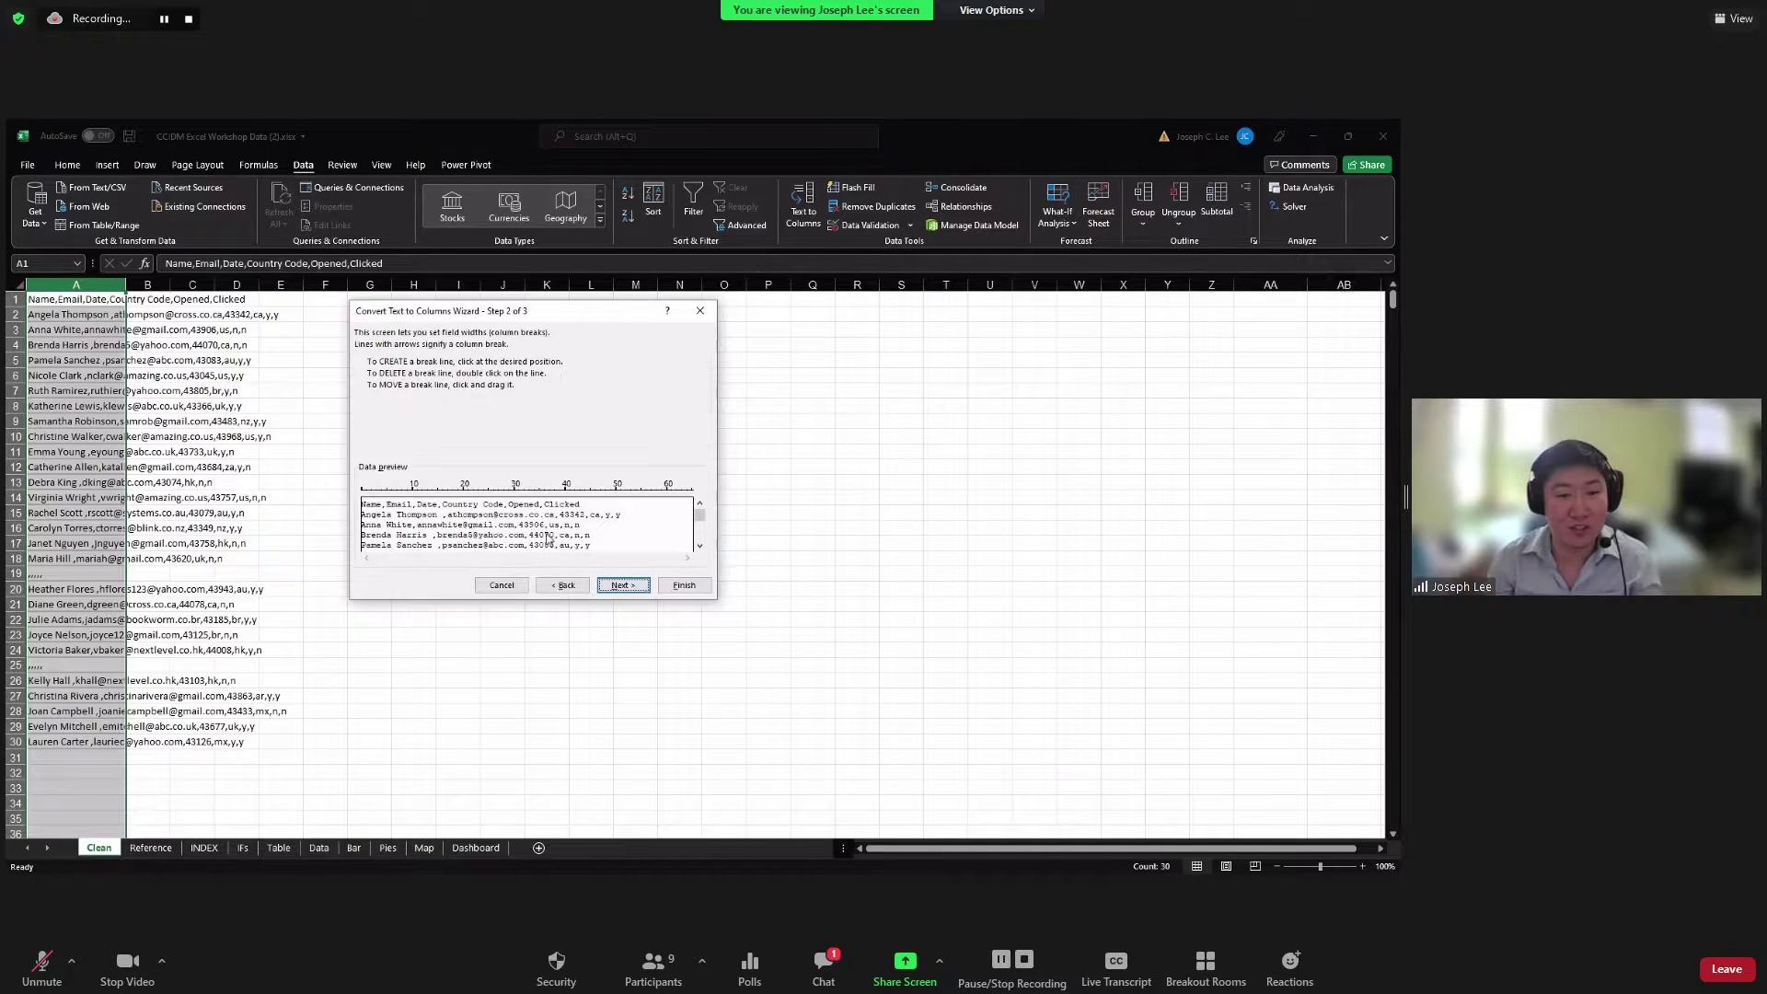
pyautogui.click(433, 487)
pyautogui.click(491, 490)
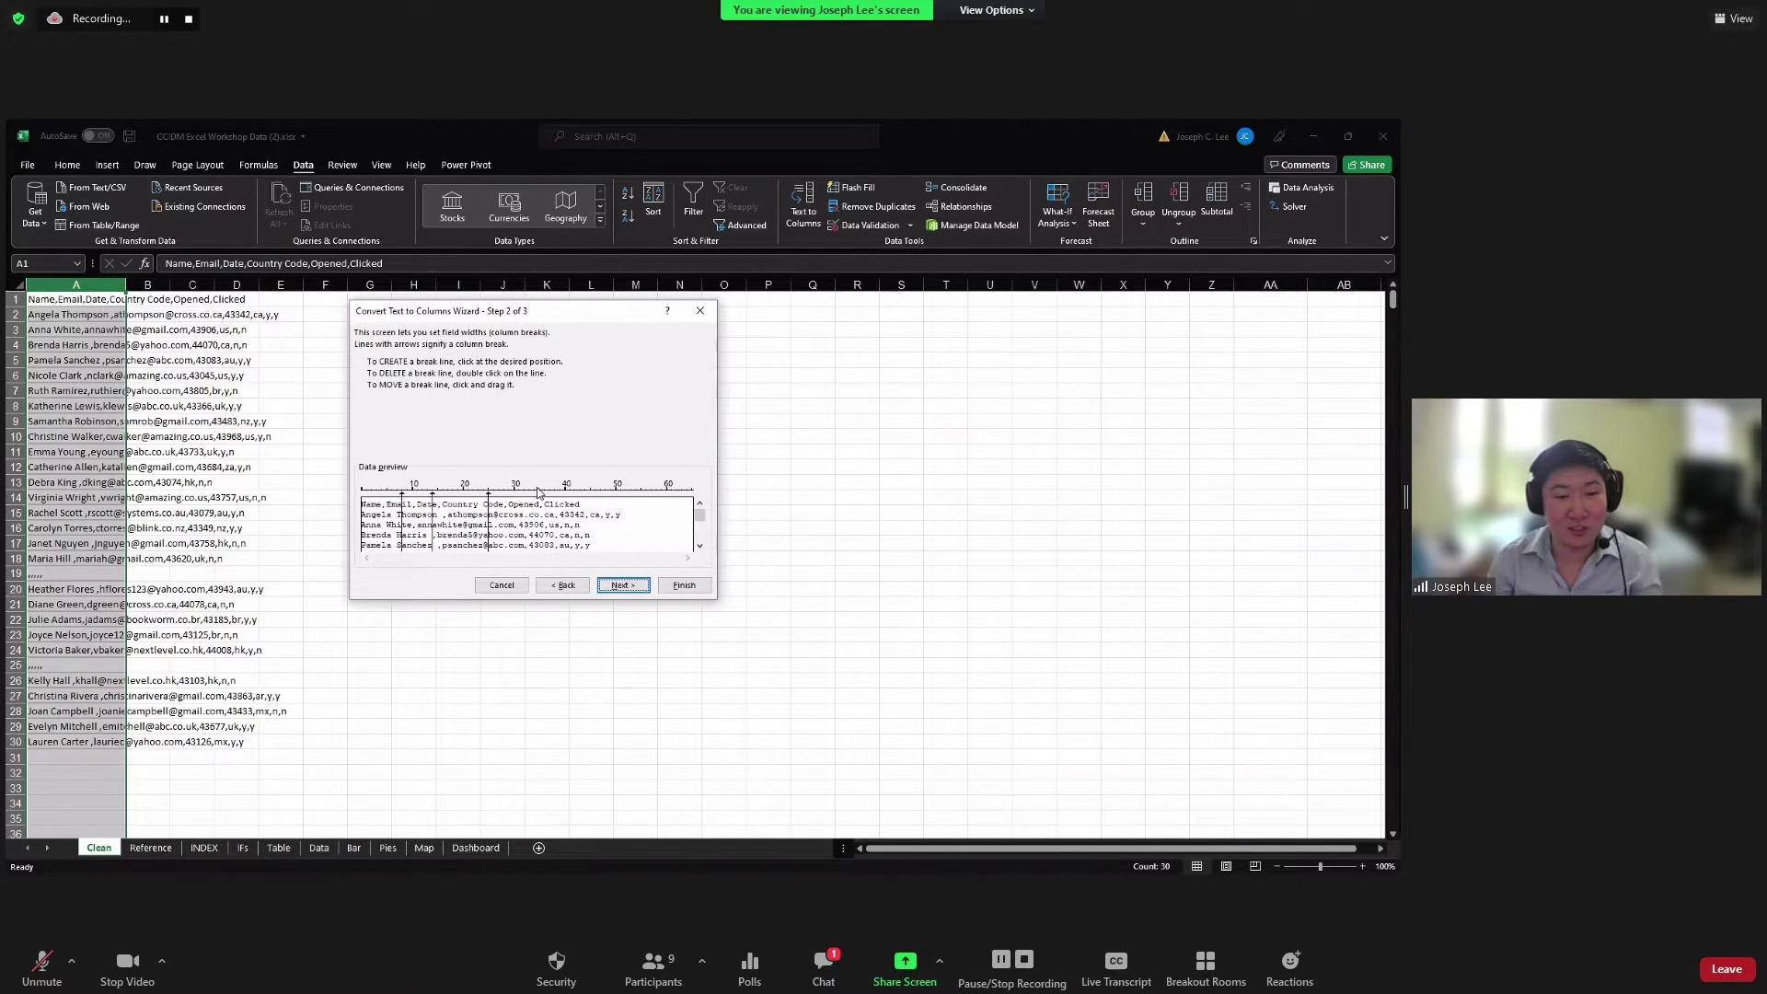
pyautogui.click(564, 586)
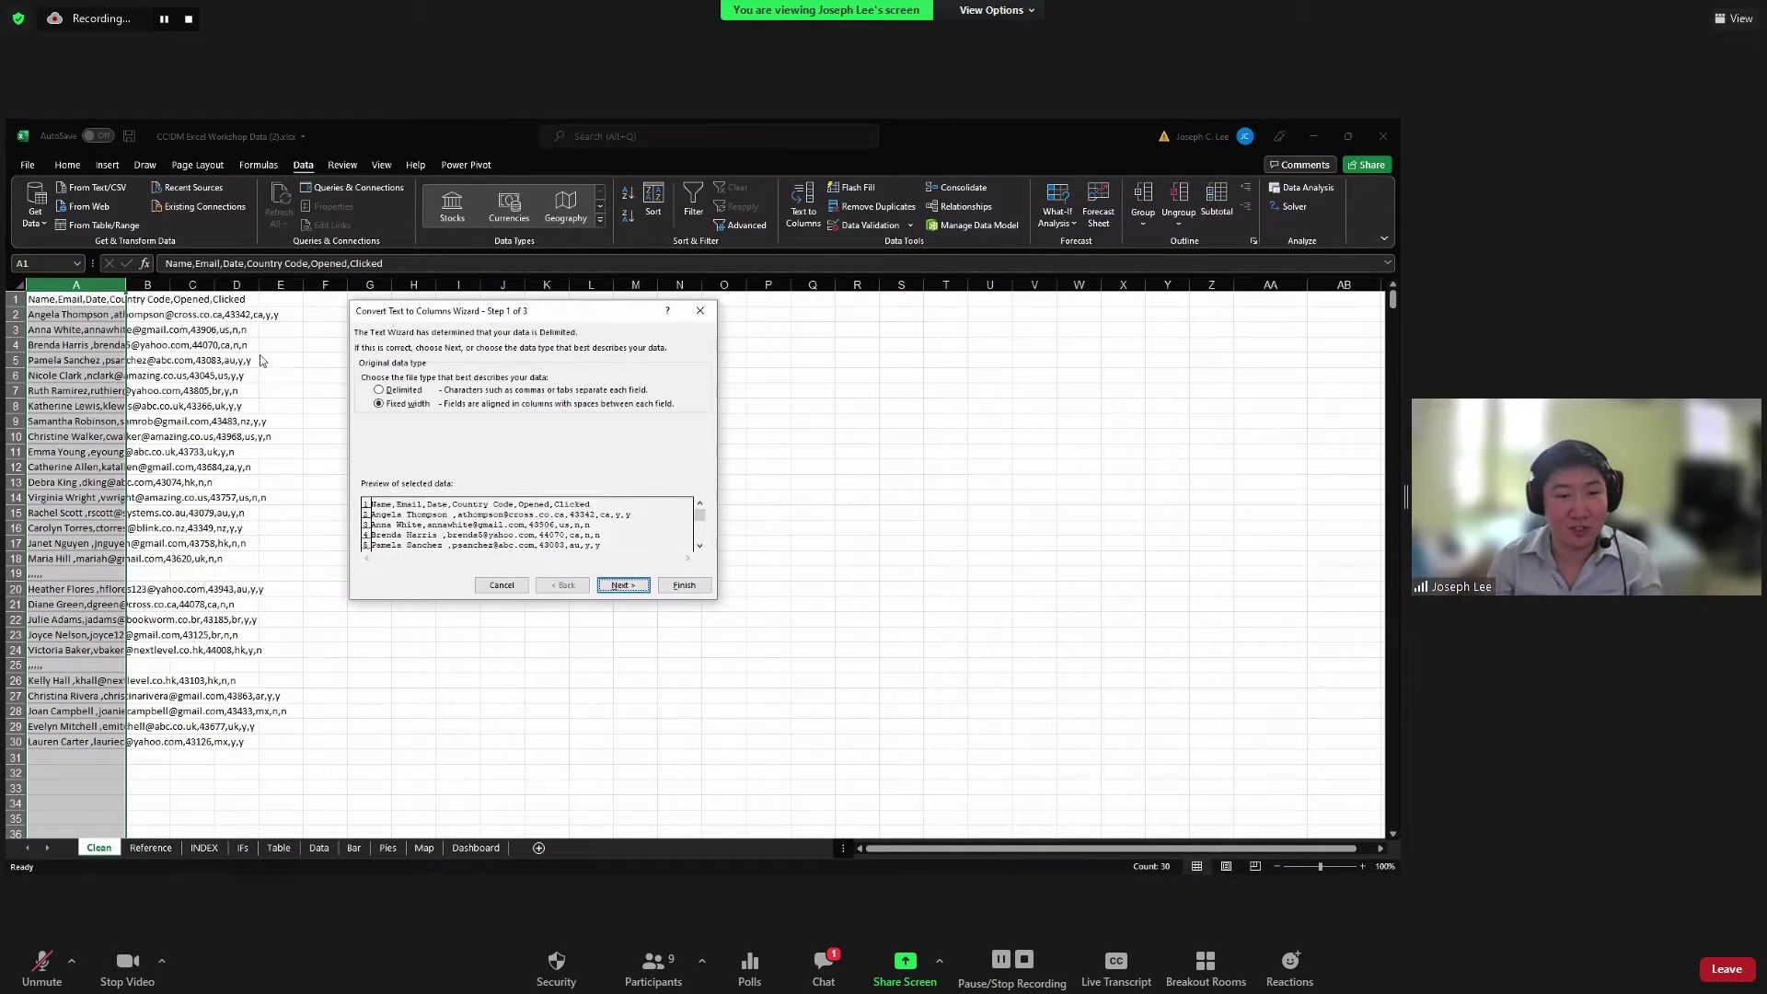
# Step: Split column A by comma, not tab, into Name, Email, Date, Country Code, Opened, Clicked
pyautogui.hotkey('alt', 'd')
pyautogui.click(622, 586)
pyautogui.click(378, 405)
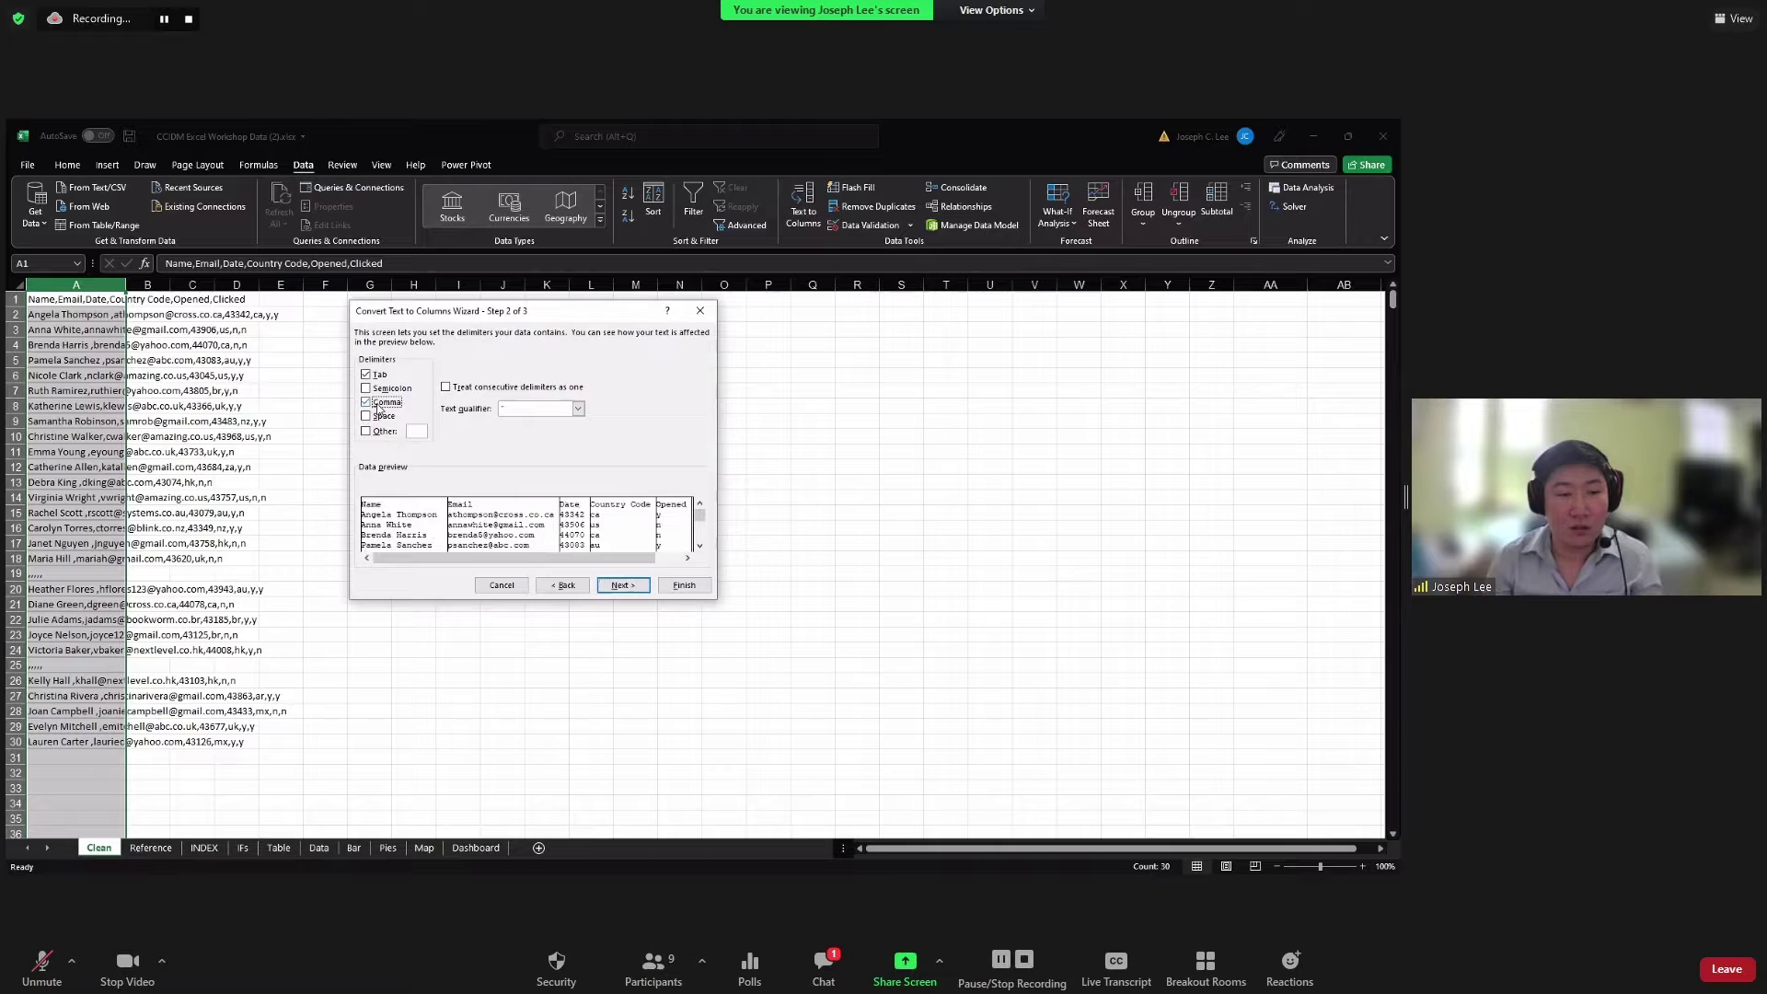
pyautogui.click(366, 374)
pyautogui.click(609, 584)
pyautogui.click(681, 585)
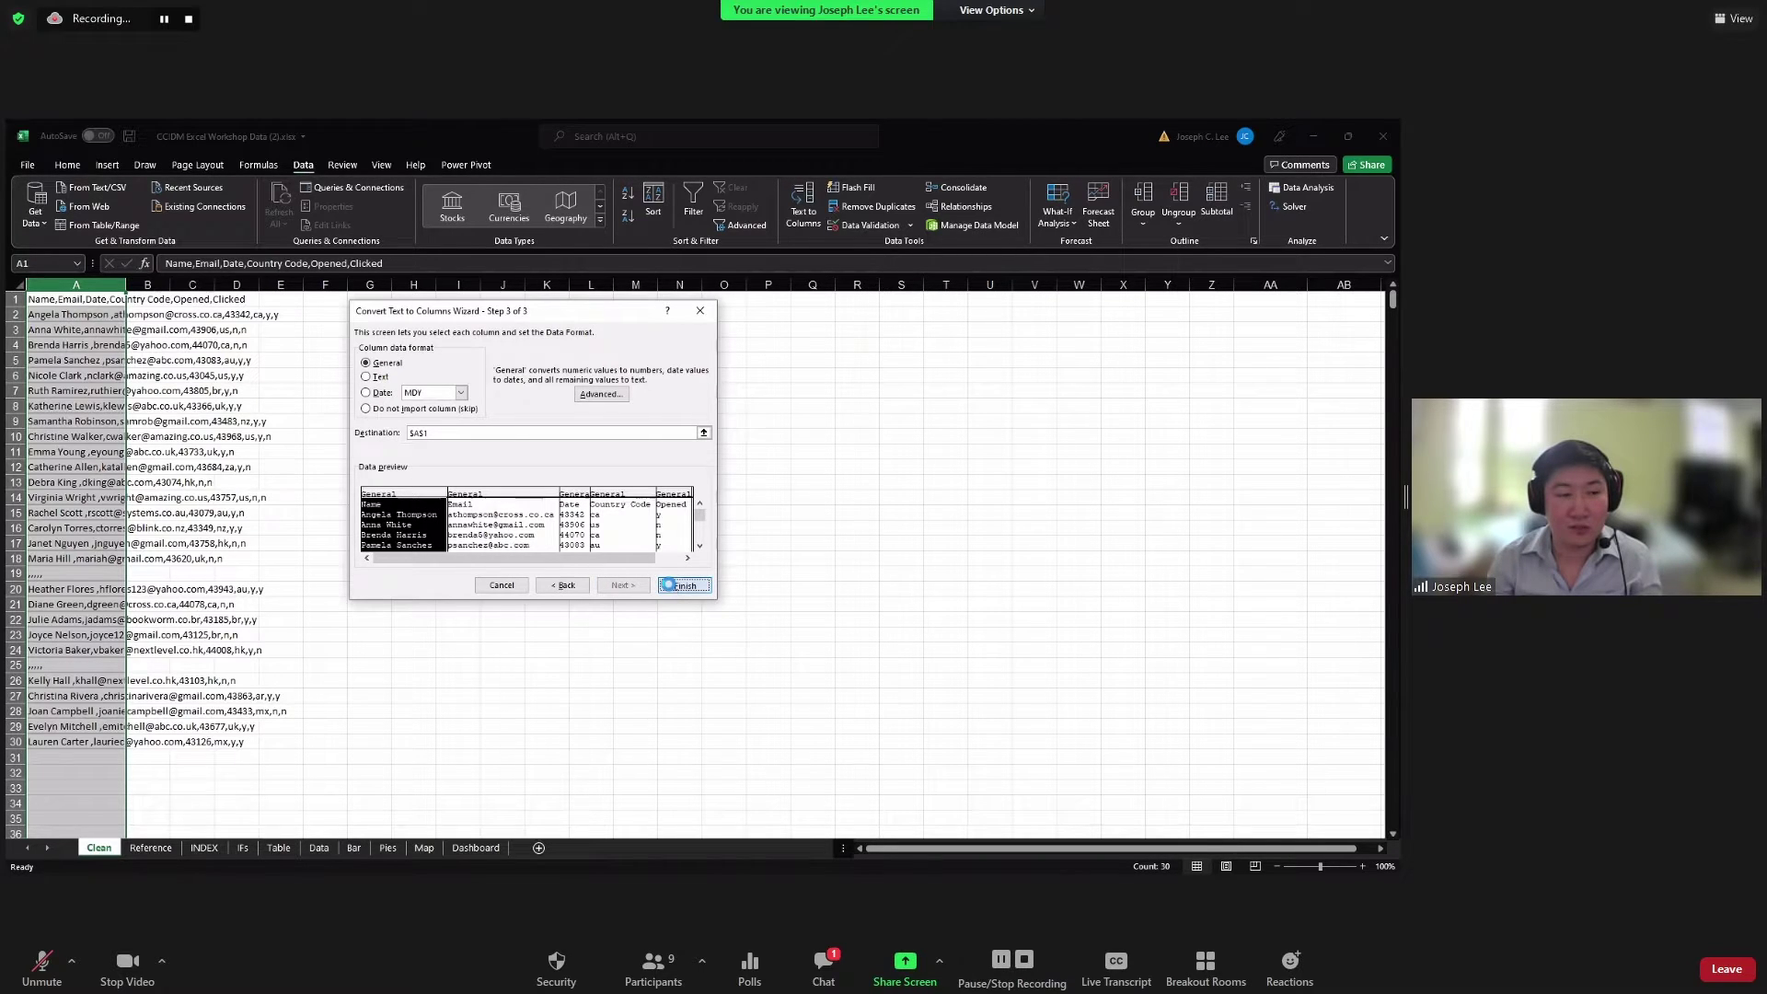
pyautogui.click(679, 588)
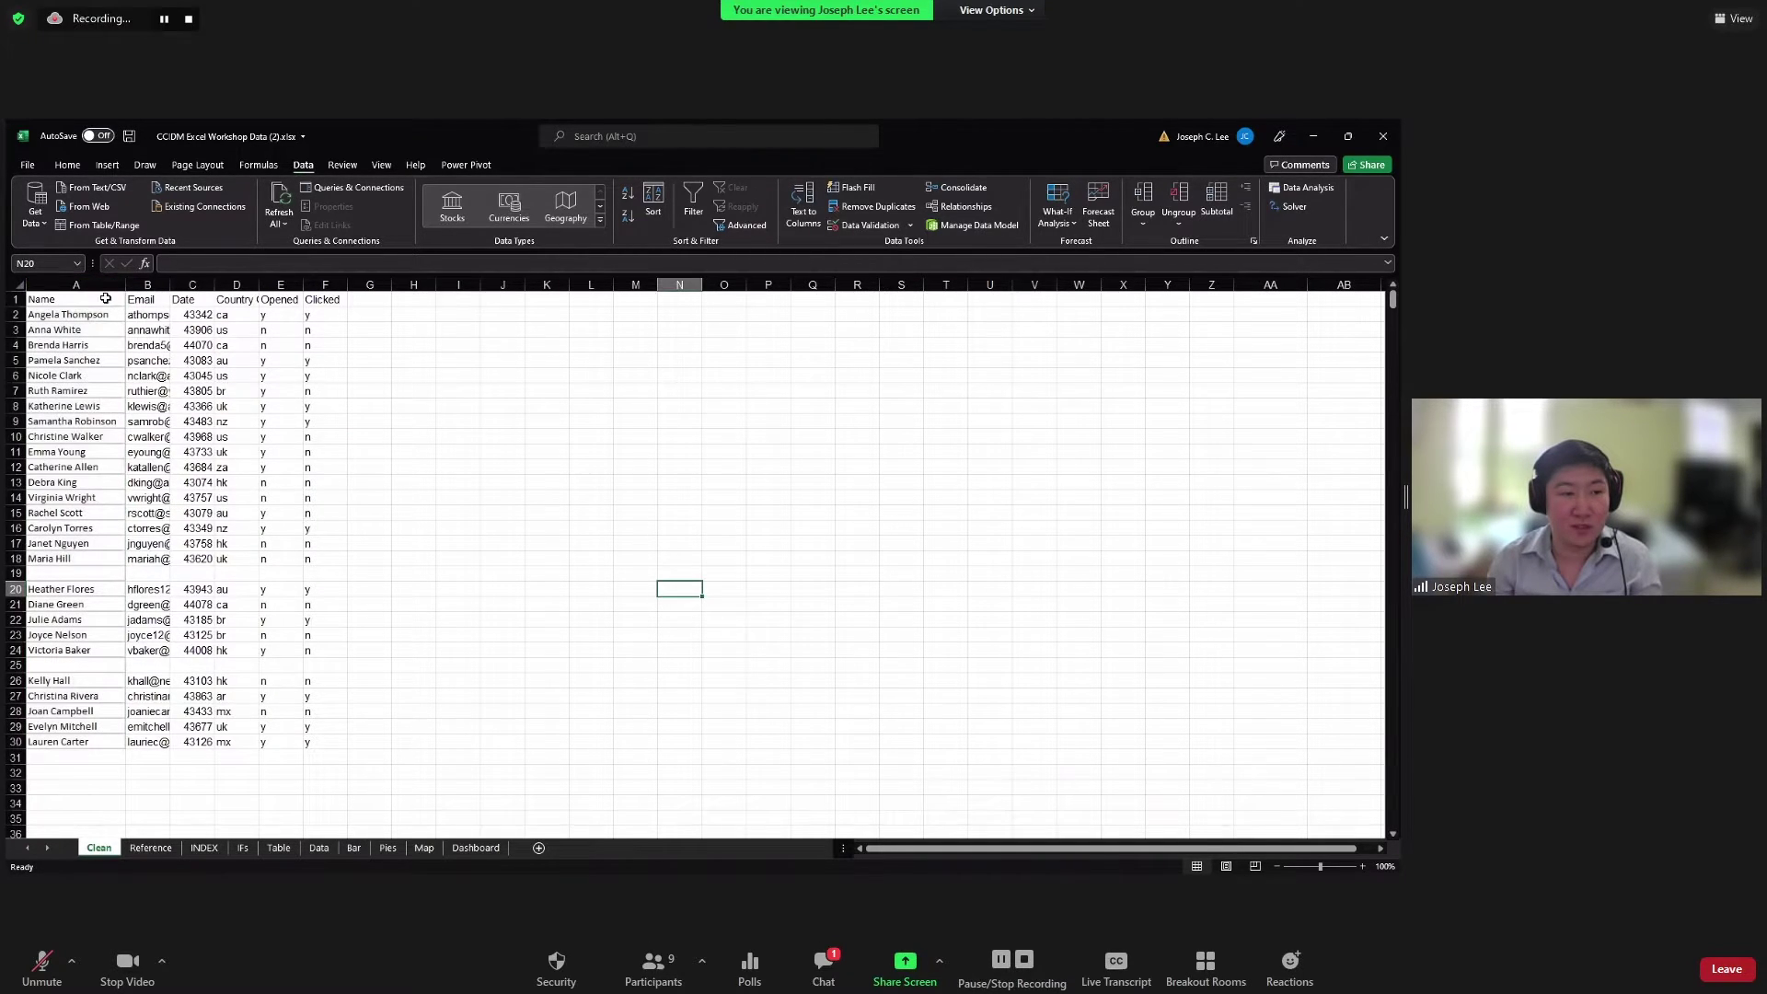
pyautogui.moveTo(106, 298); pyautogui.dragTo(92, 346)
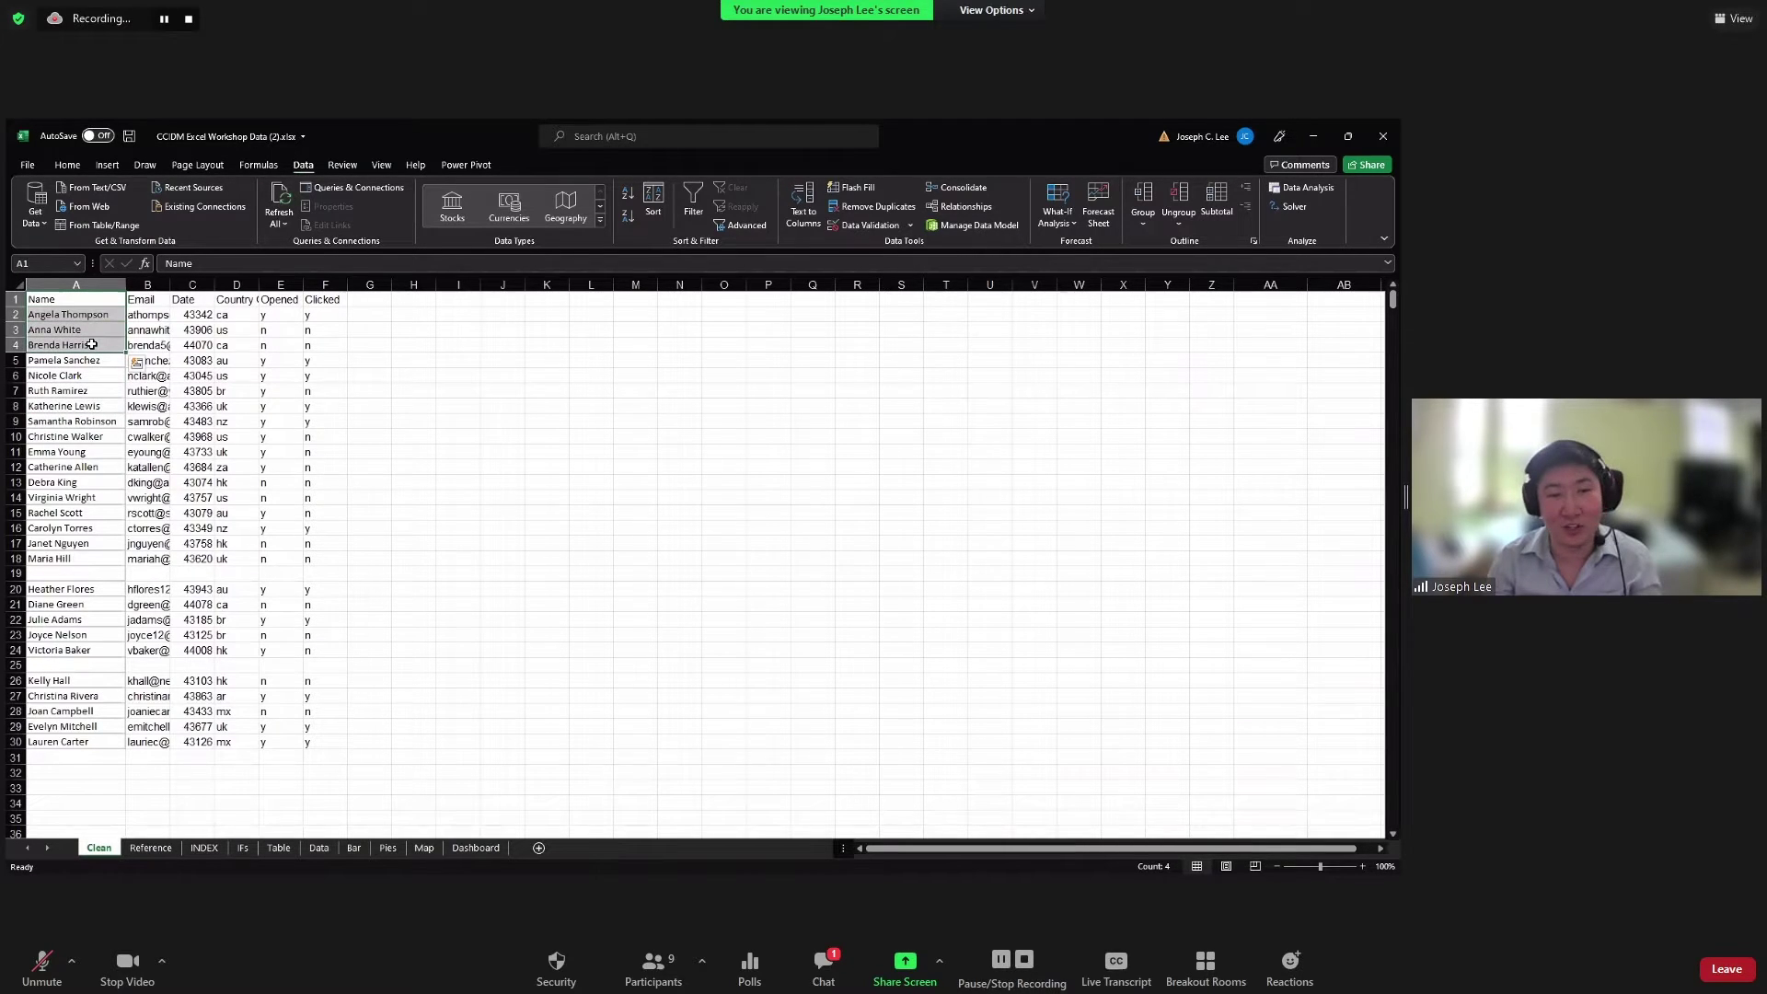
pyautogui.click(100, 406)
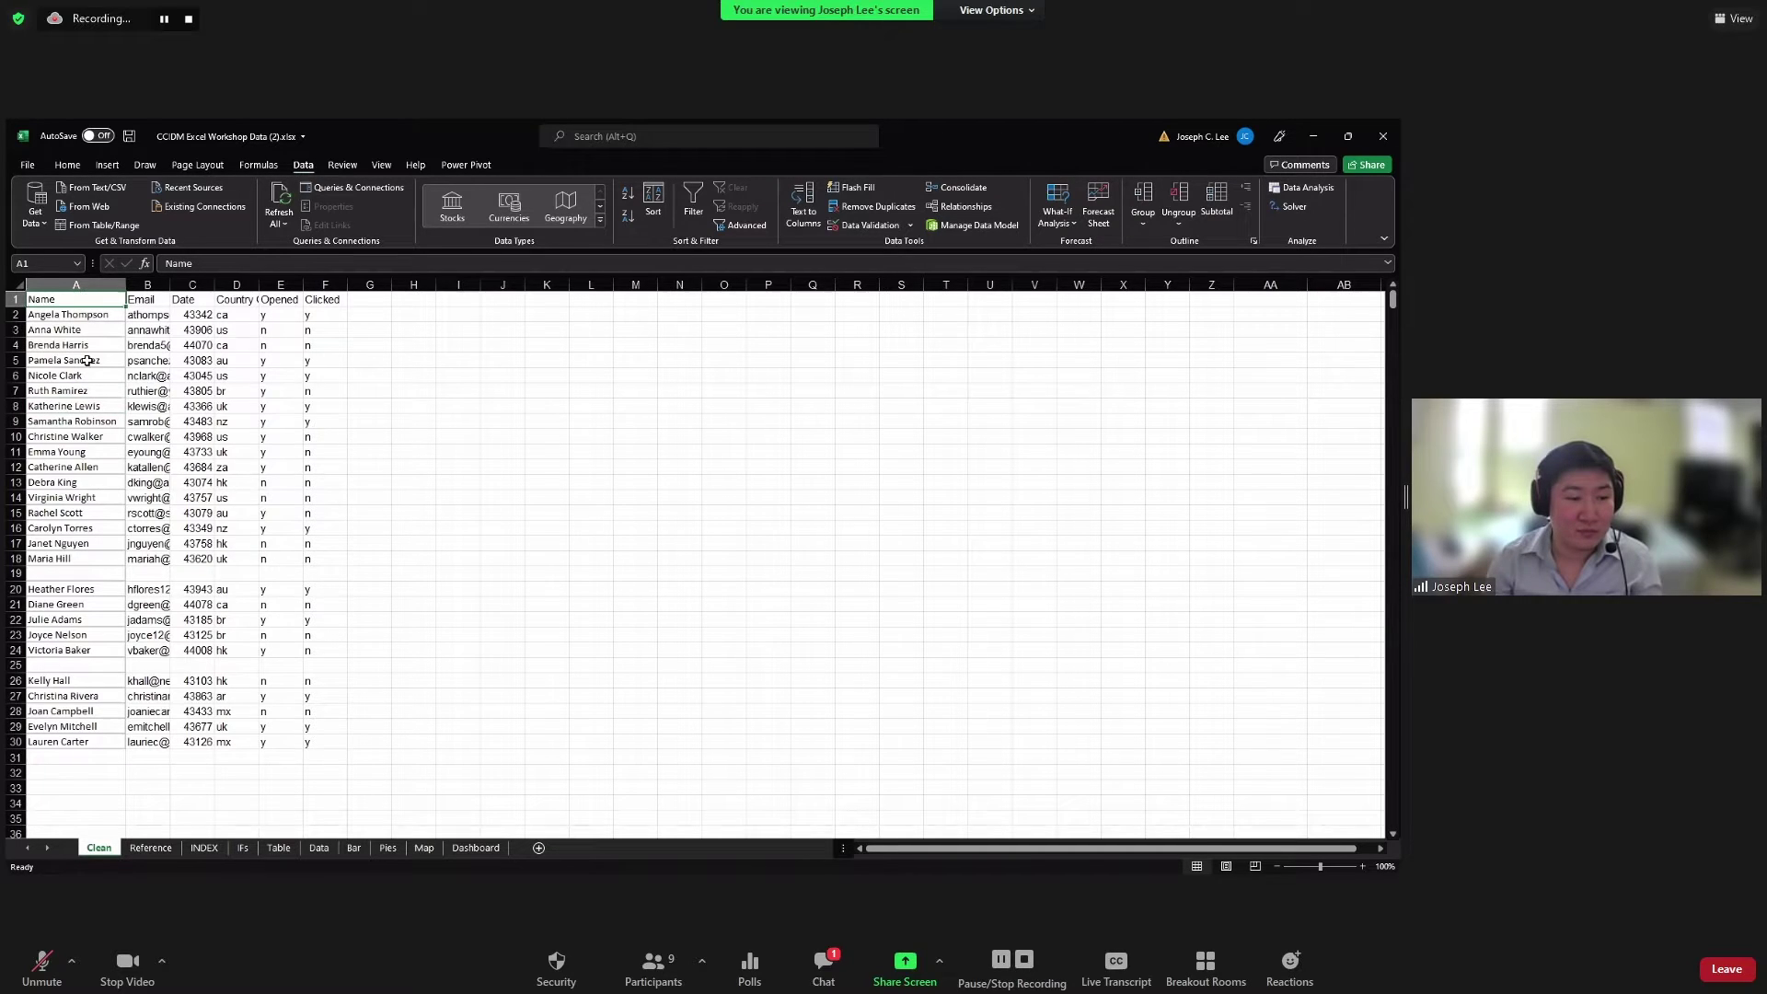
pyautogui.moveTo(65, 573); pyautogui.dragTo(317, 582)
pyautogui.moveTo(88, 665); pyautogui.dragTo(317, 665)
pyautogui.click(324, 664)
pyautogui.moveTo(64, 573); pyautogui.dragTo(319, 576)
pyautogui.click(89, 296)
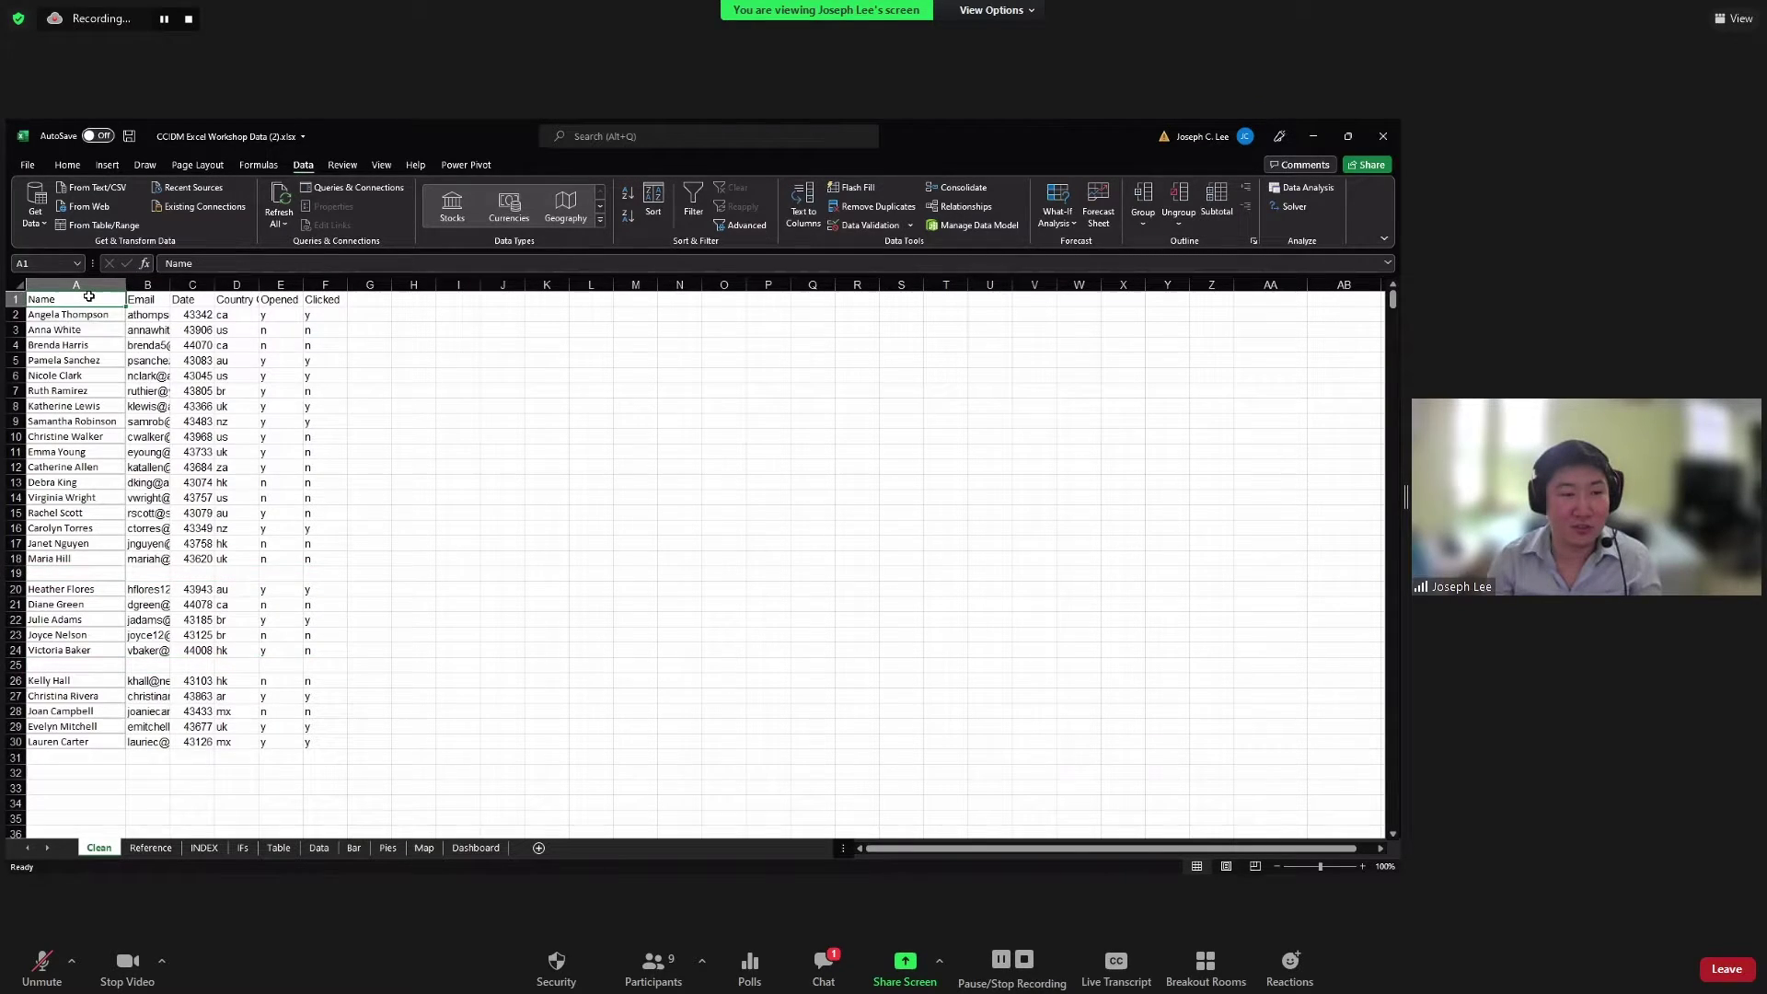
pyautogui.moveTo(110, 759); pyautogui.dragTo(274, 782)
pyautogui.moveTo(60, 669); pyautogui.dragTo(285, 667)
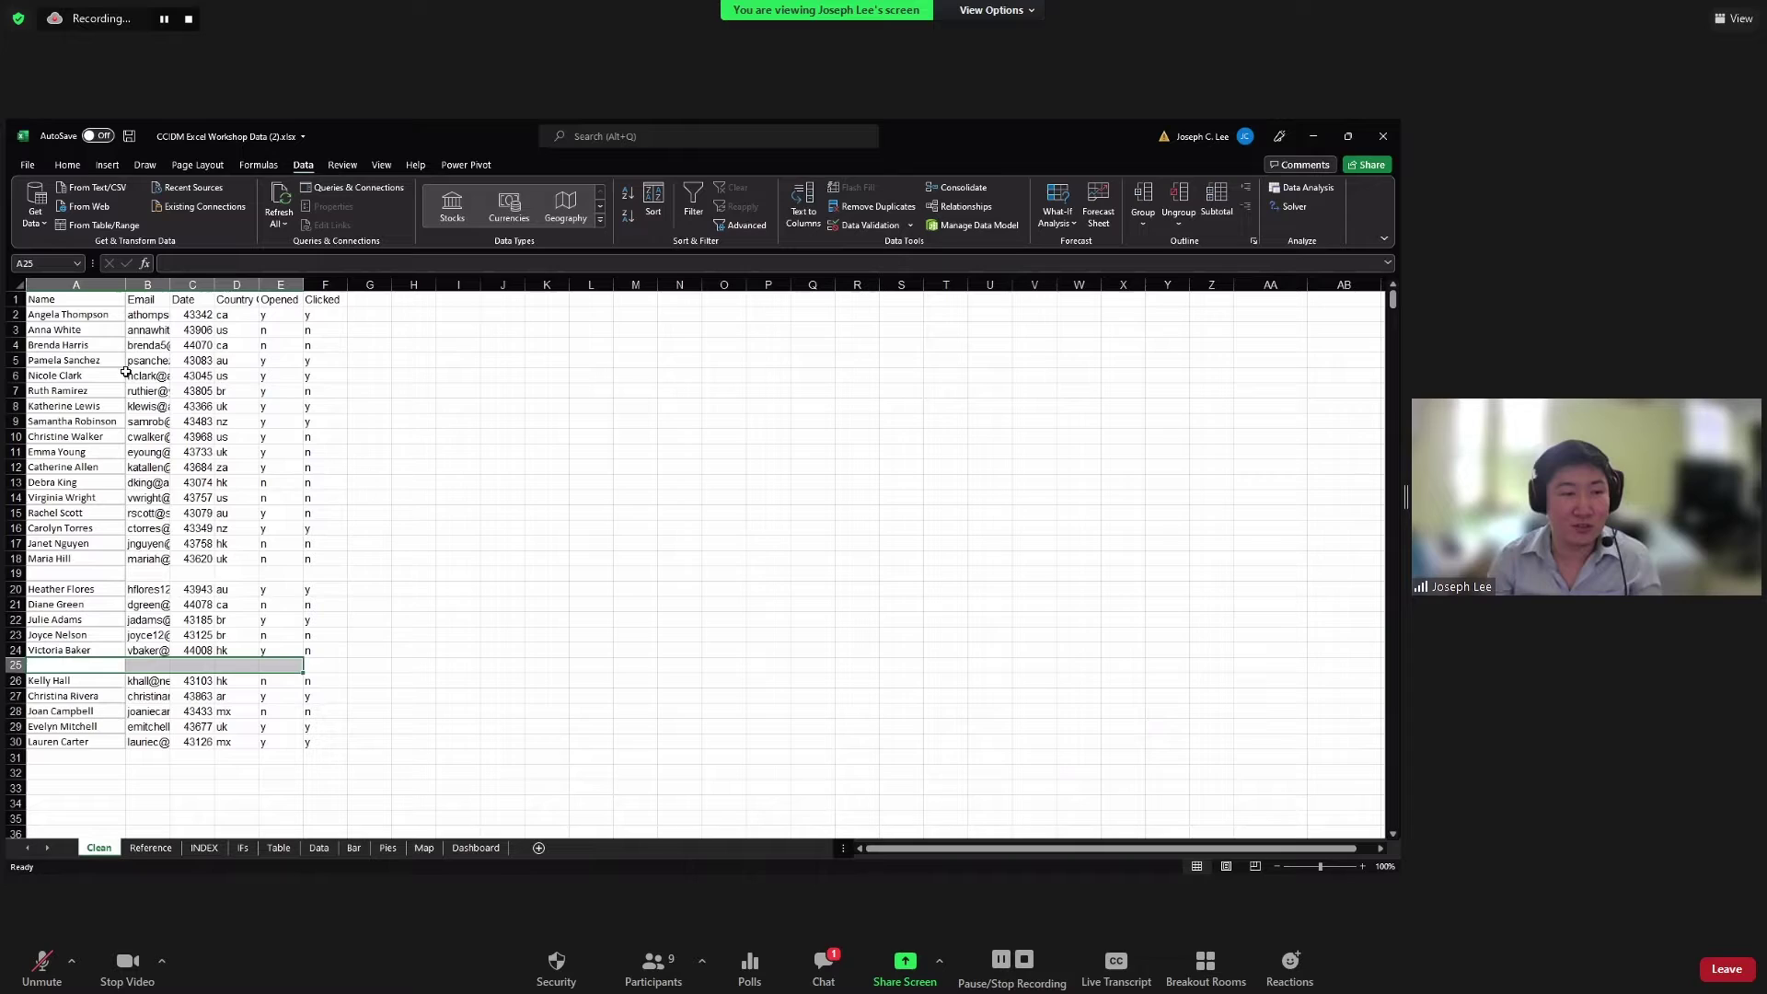
# Step: Select the full contact table from A1 across columns A–F down through row 30
pyautogui.click(87, 298)
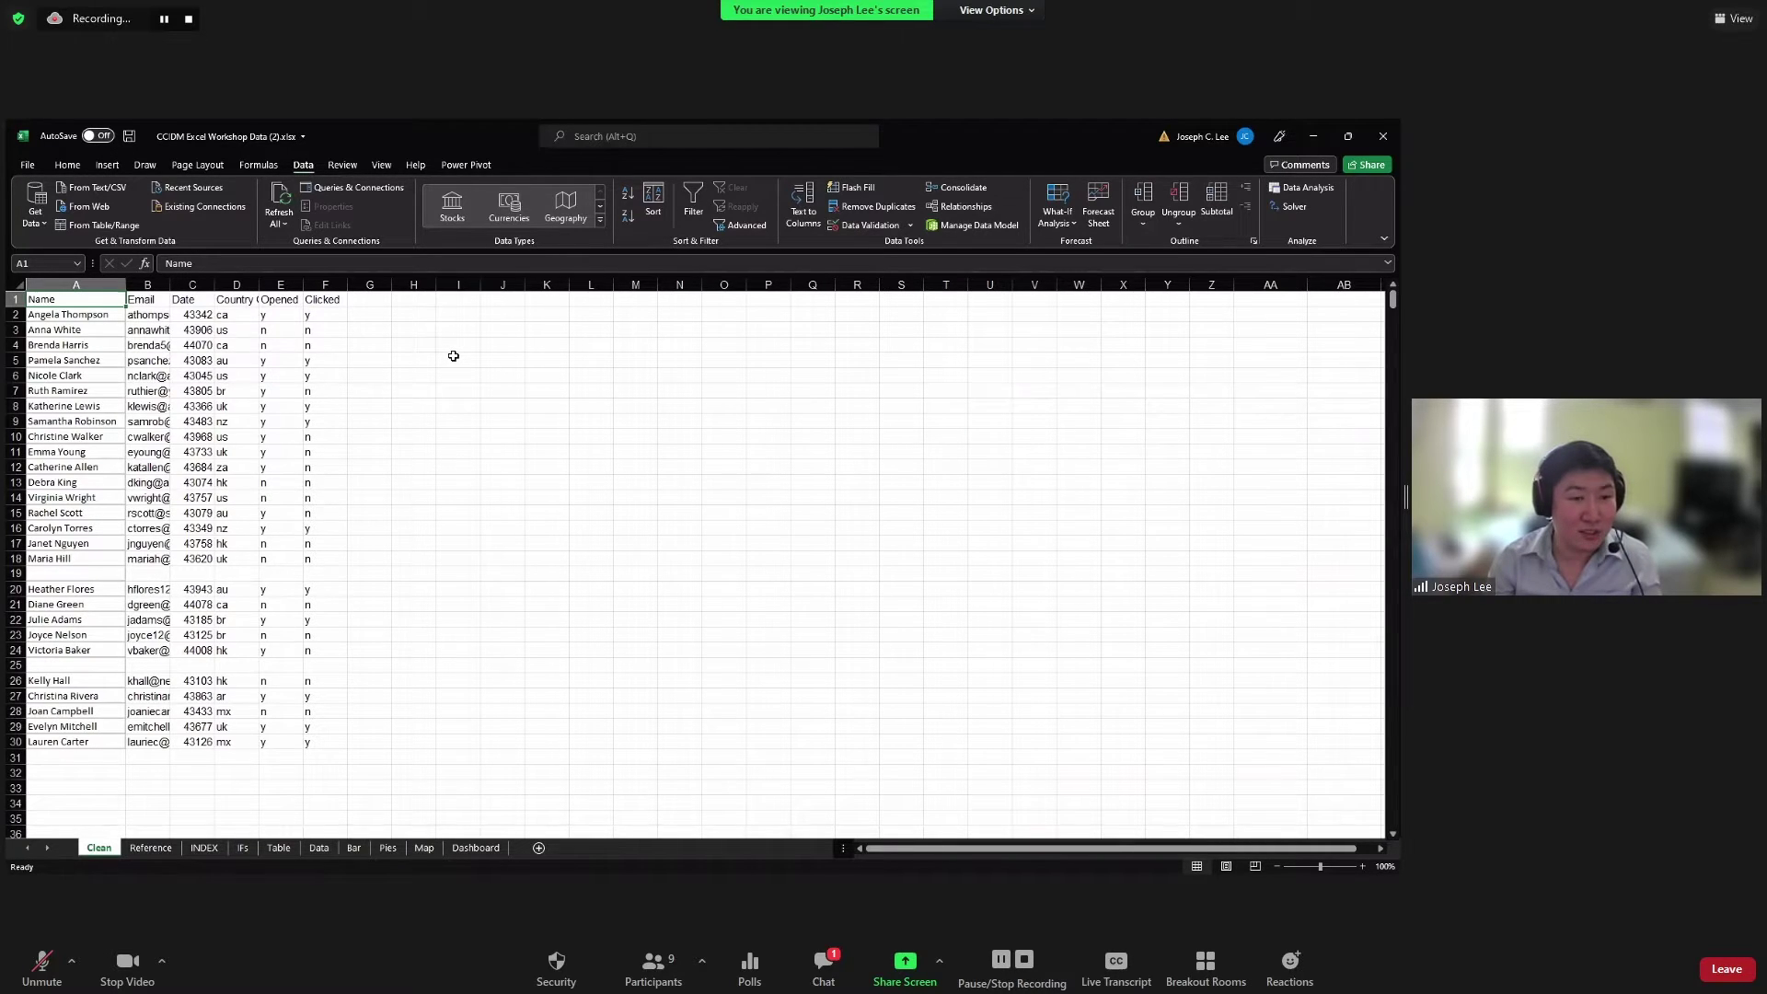
pyautogui.hotkey('ctrl', 'shift', 'Right')
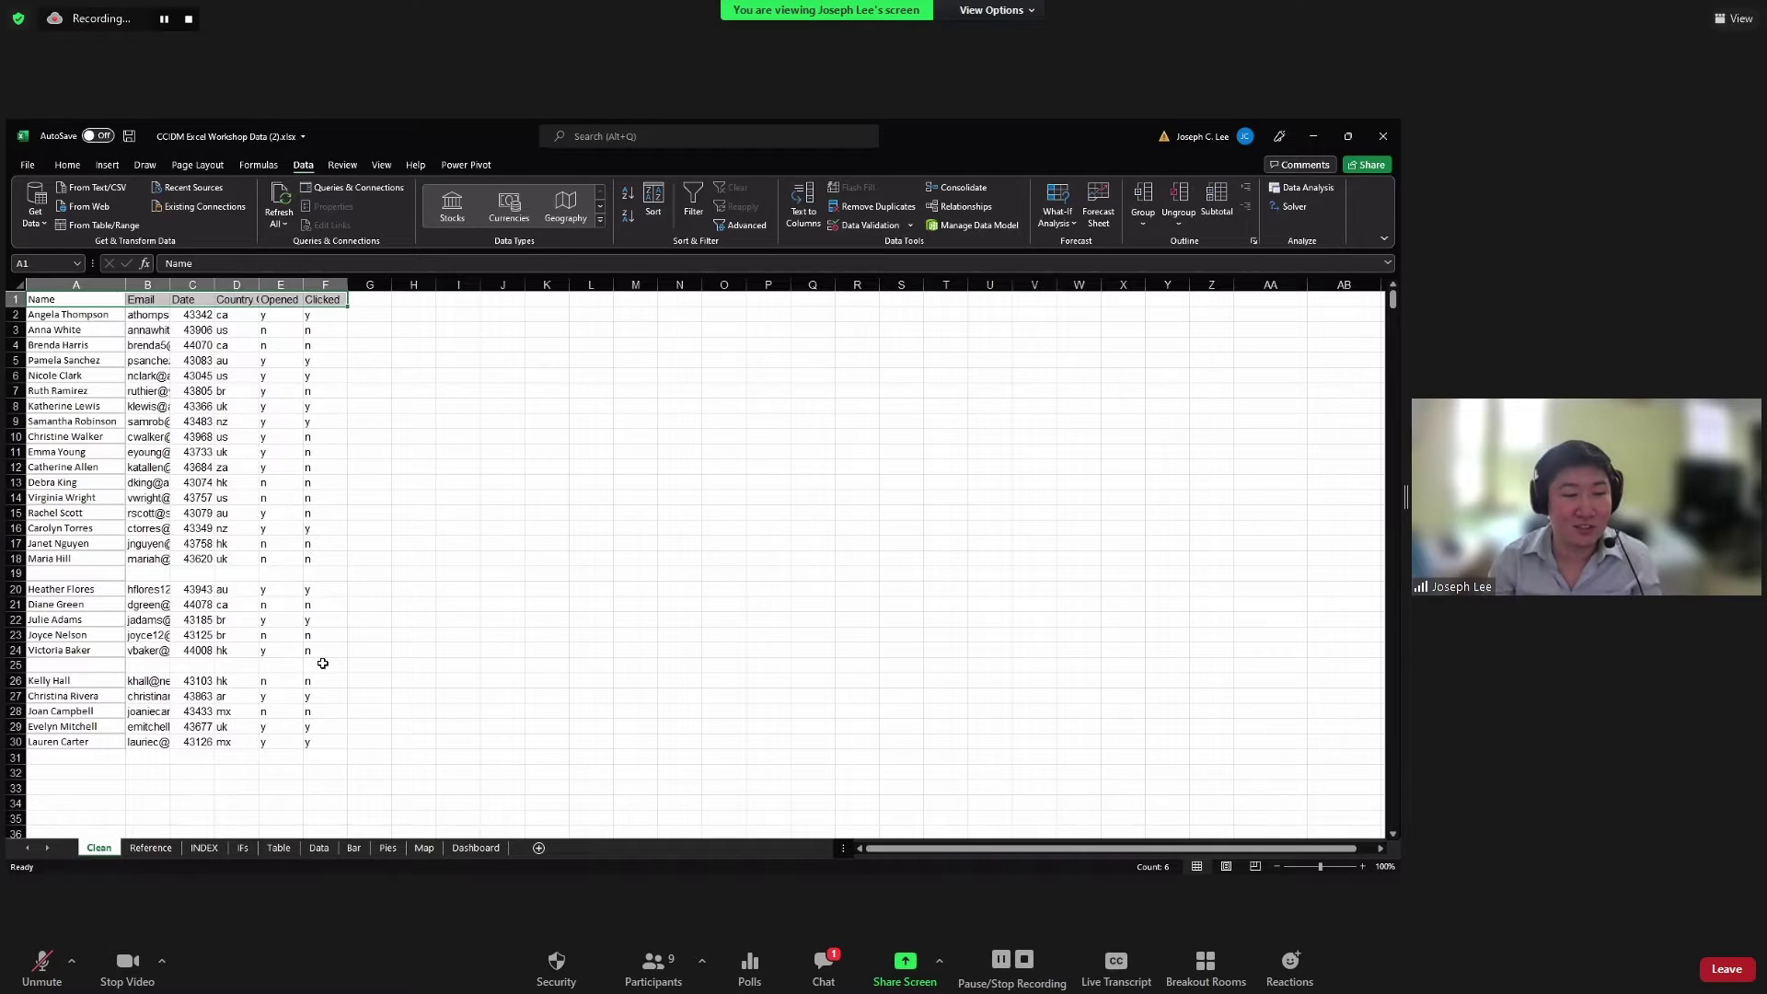
pyautogui.hotkey('shift', 'space')
pyautogui.hotkey('ctrl', 'shift', 'Down')
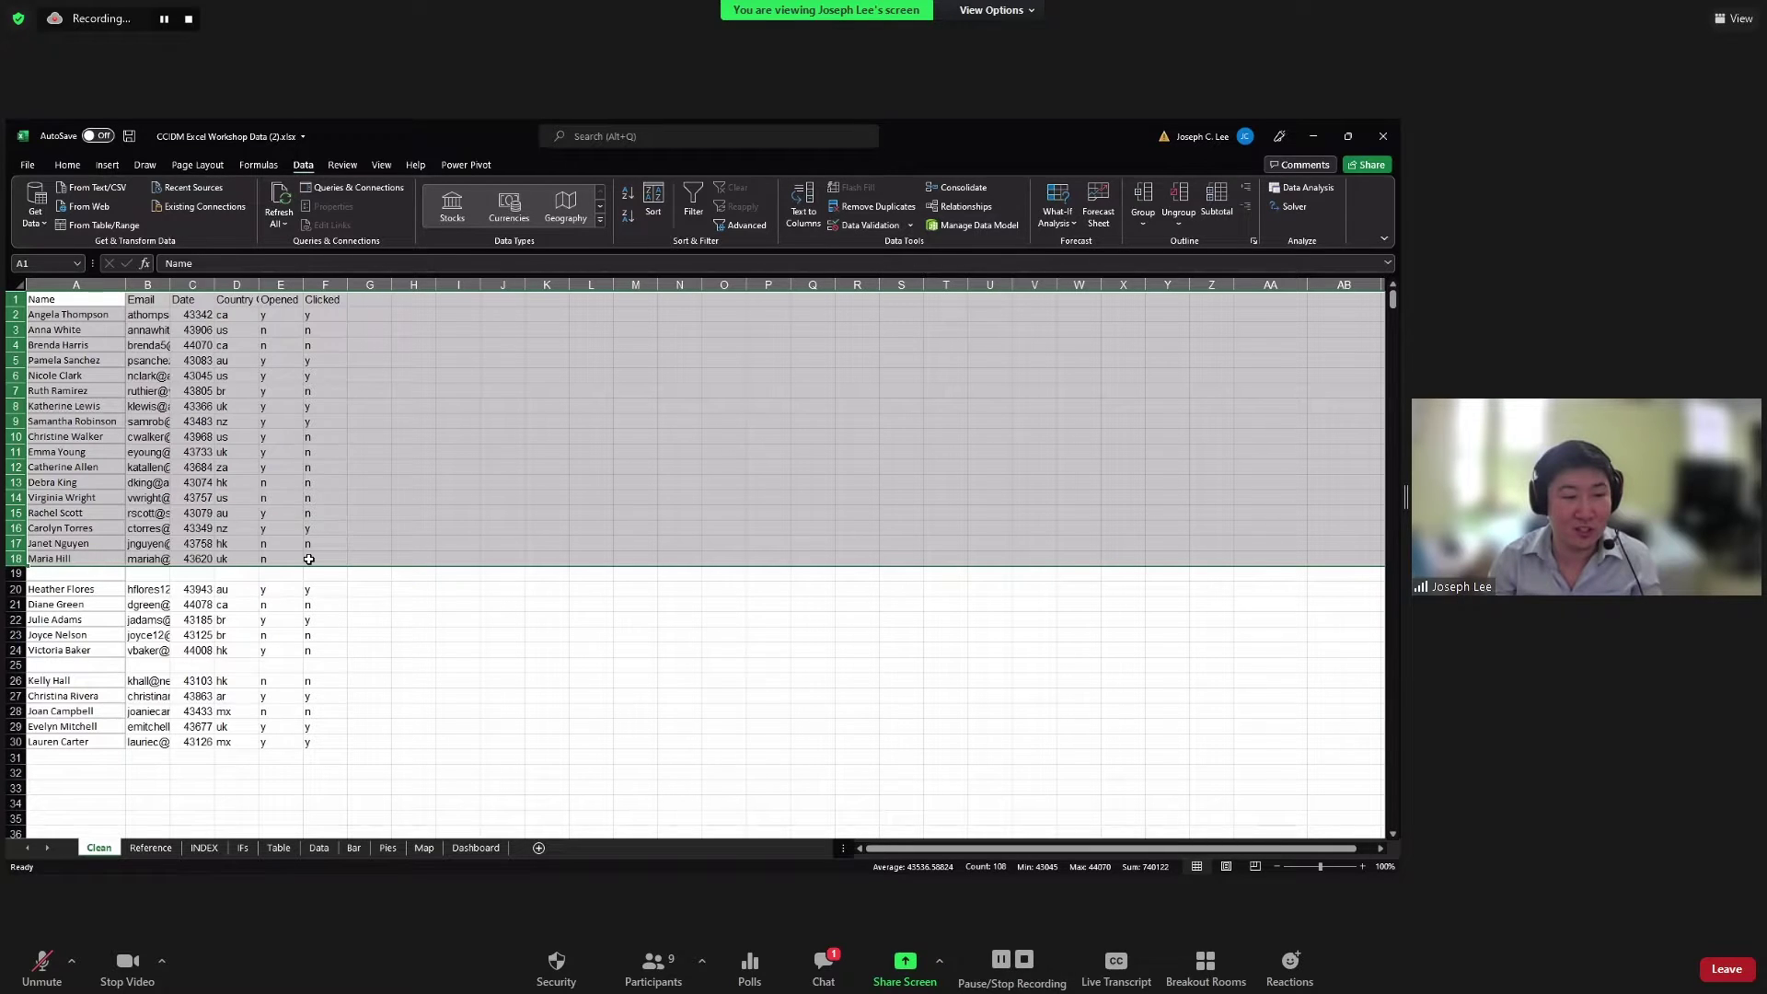
pyautogui.hotkey('ctrl', 'shift', 'Down')
pyautogui.hotkey('ctrl', 'shift', 'Down')
pyautogui.hotkey('ctrl', 'shift', 'Down')
pyautogui.hotkey('ctrl', 'shift', 'Down')
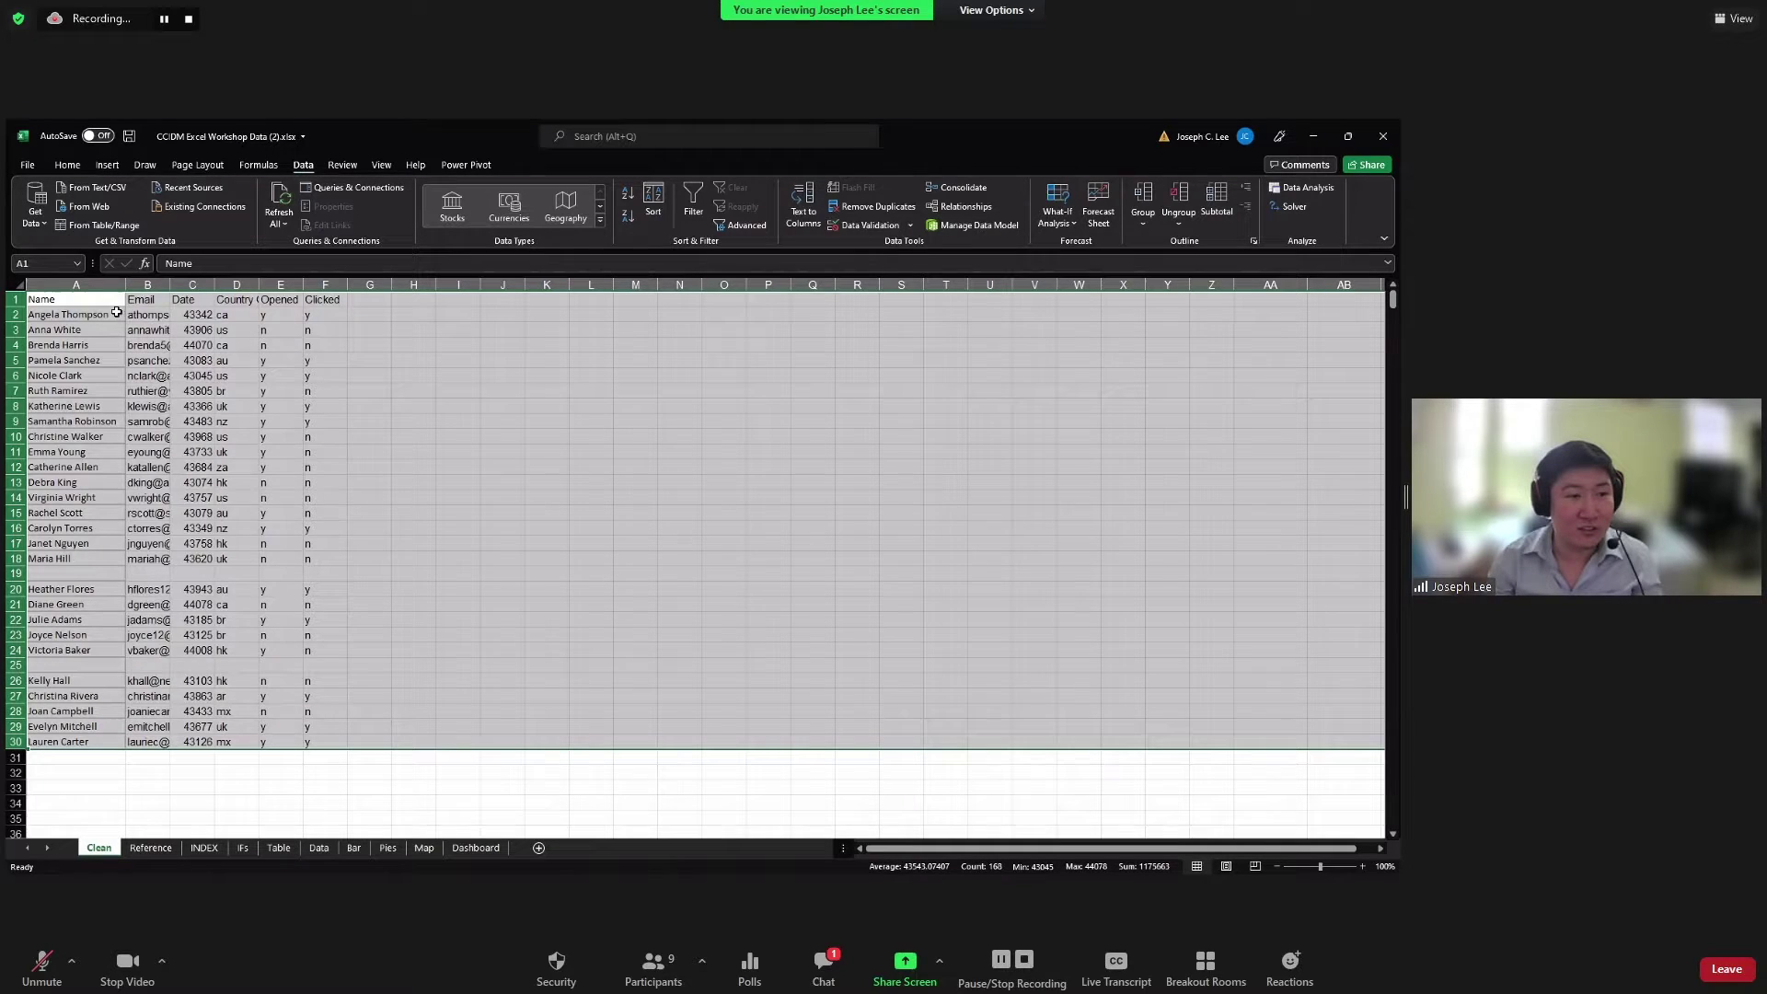
pyautogui.click(67, 165)
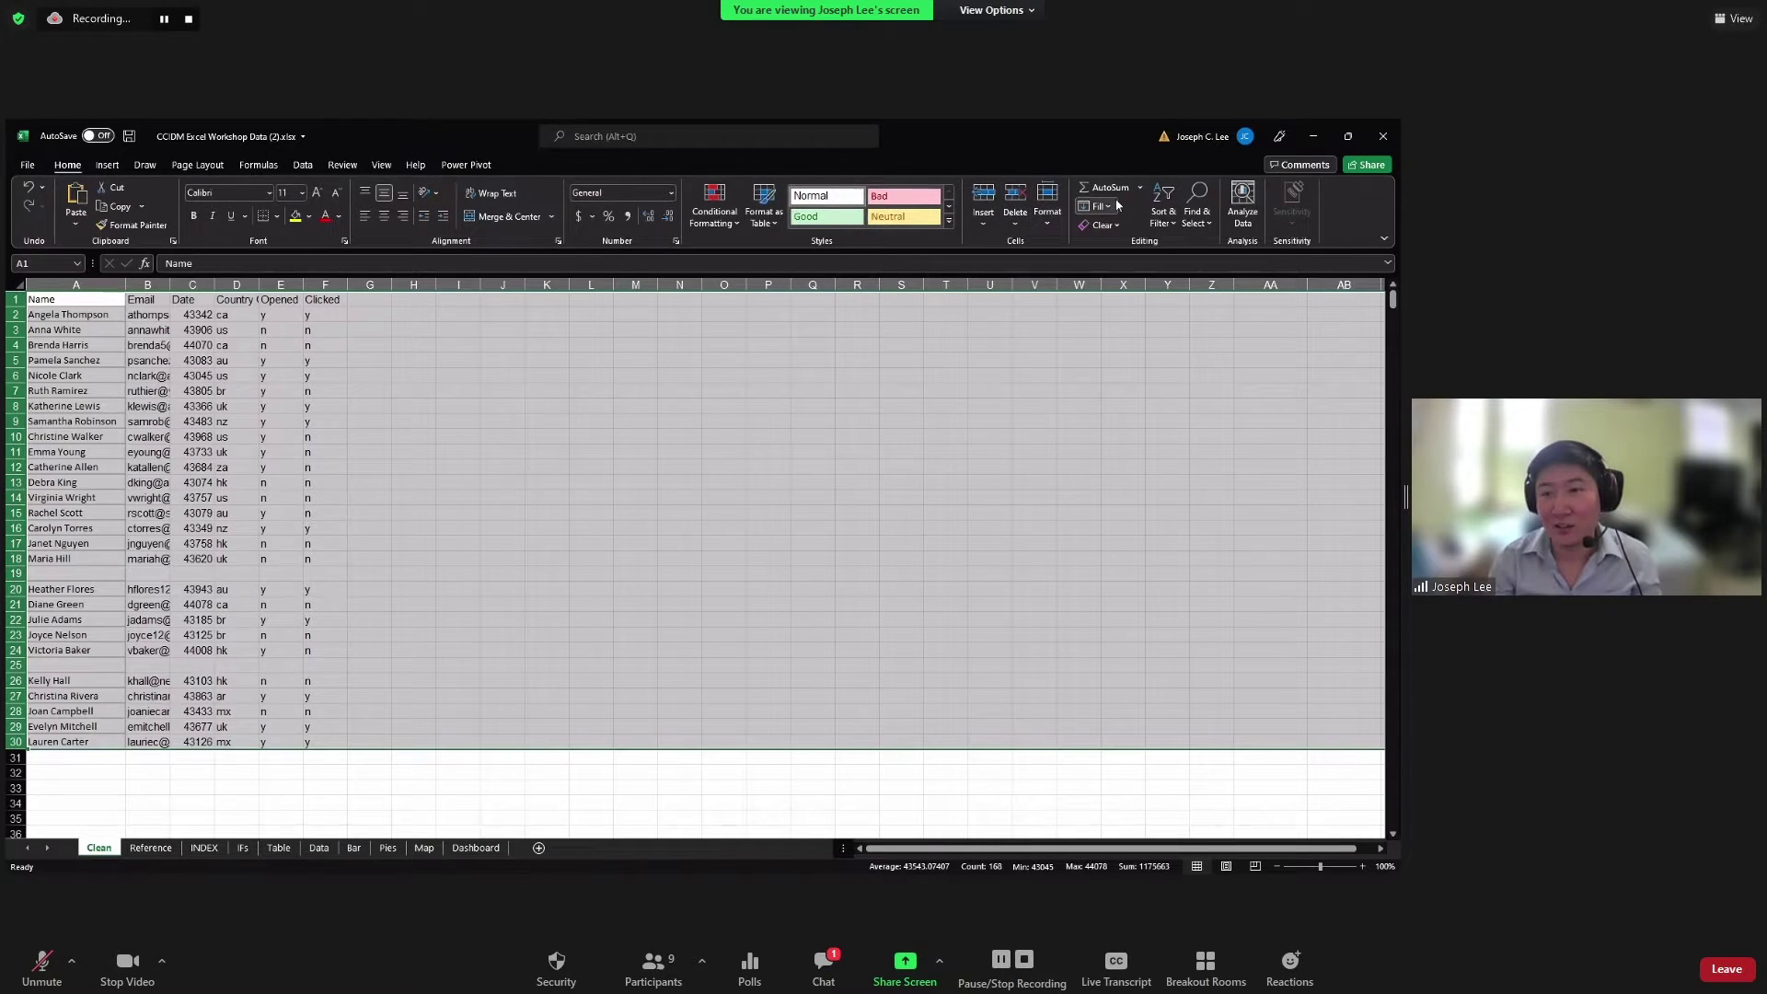
# Step: Sort the table A to Z by Name so records fill rows 2–28, then deselect
pyautogui.click(1163, 219)
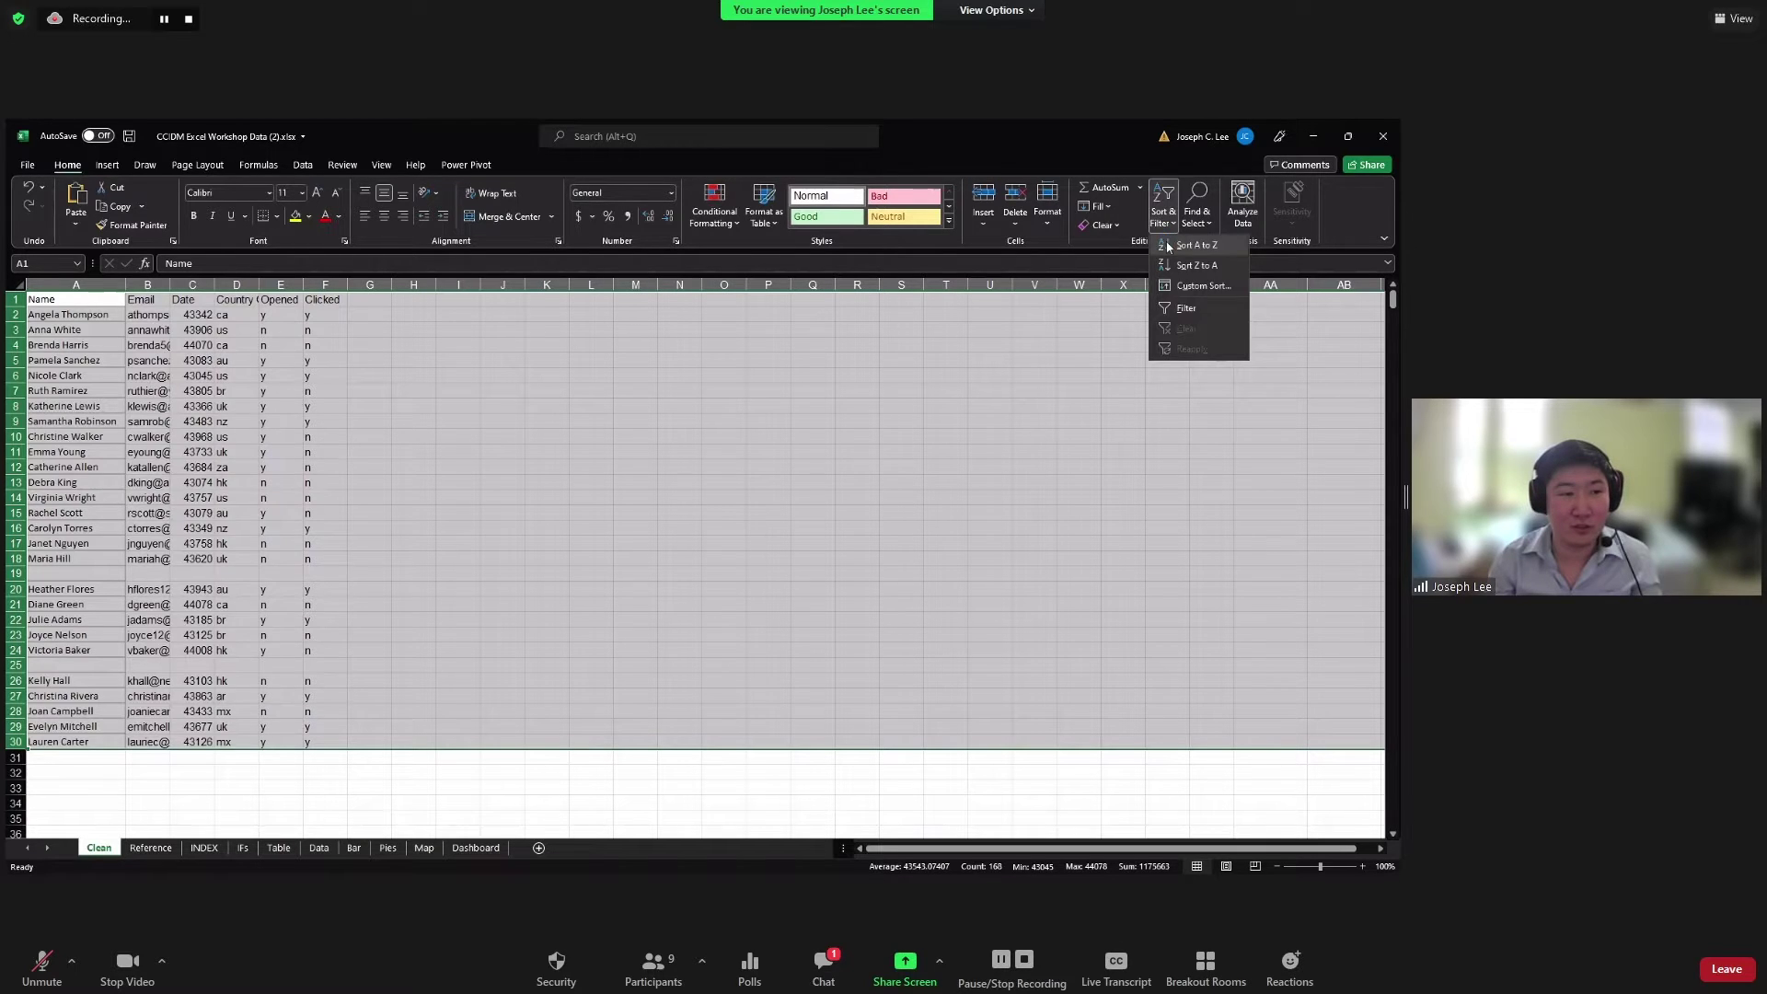
pyautogui.click(1168, 246)
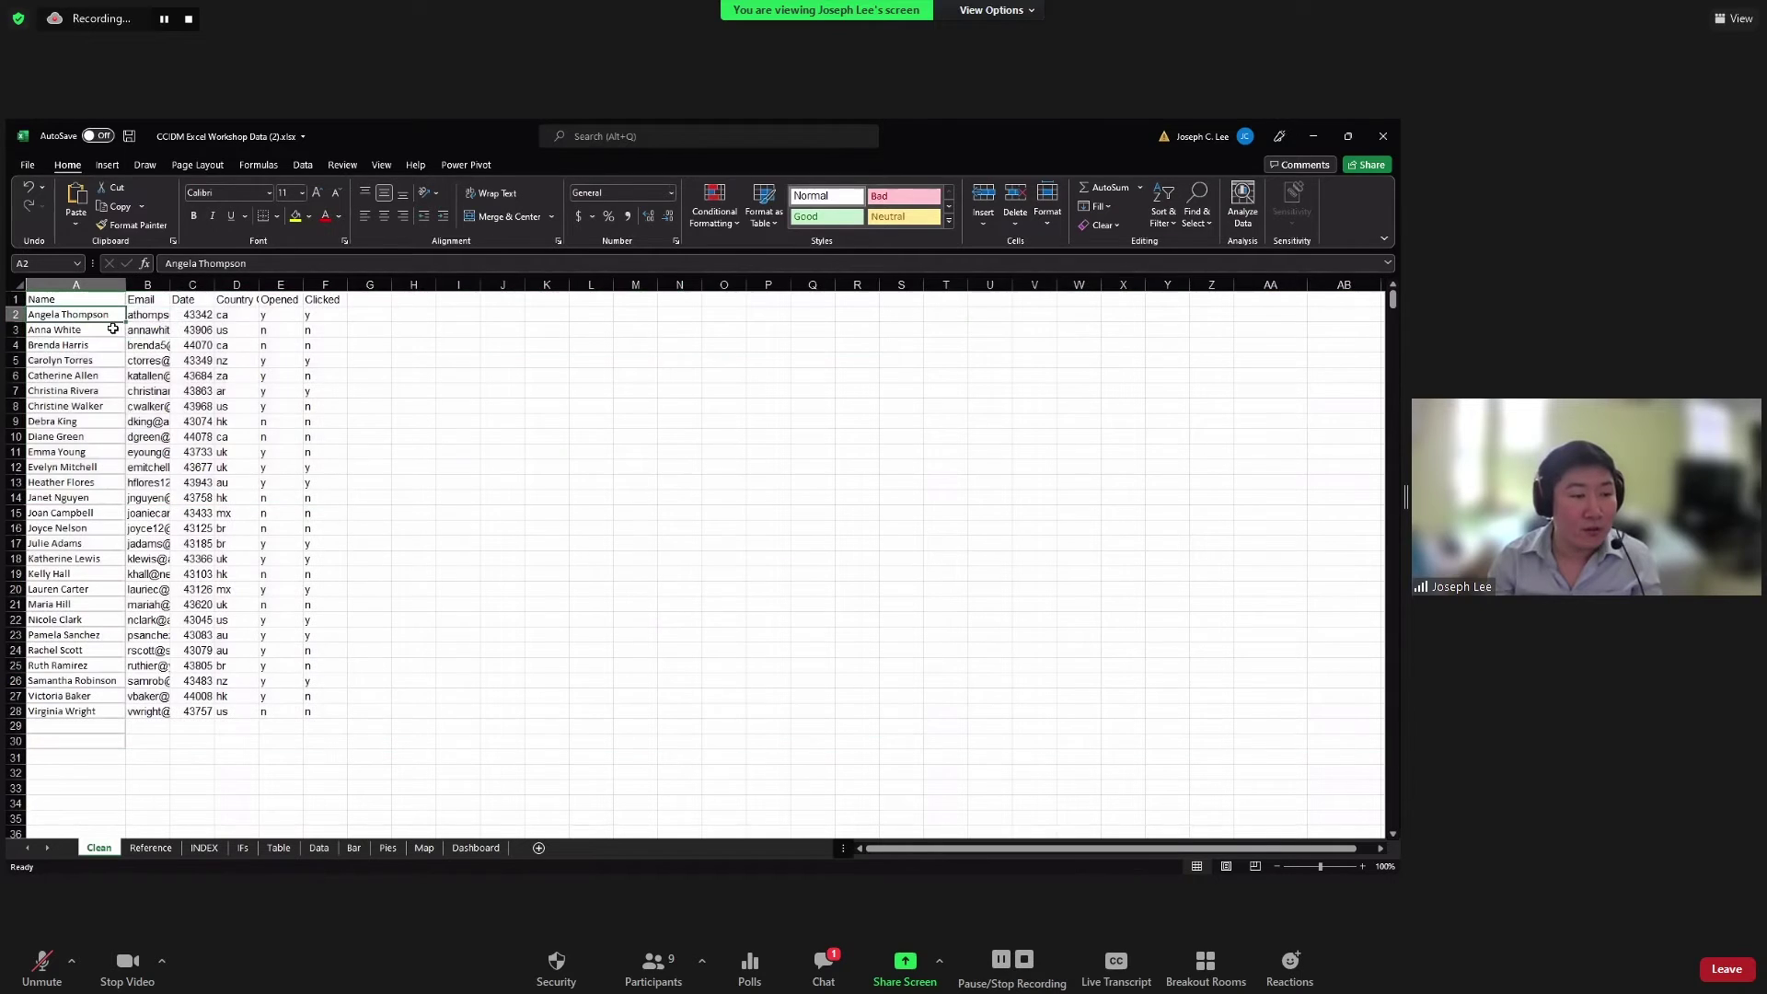
pyautogui.click(92, 344)
pyautogui.click(95, 497)
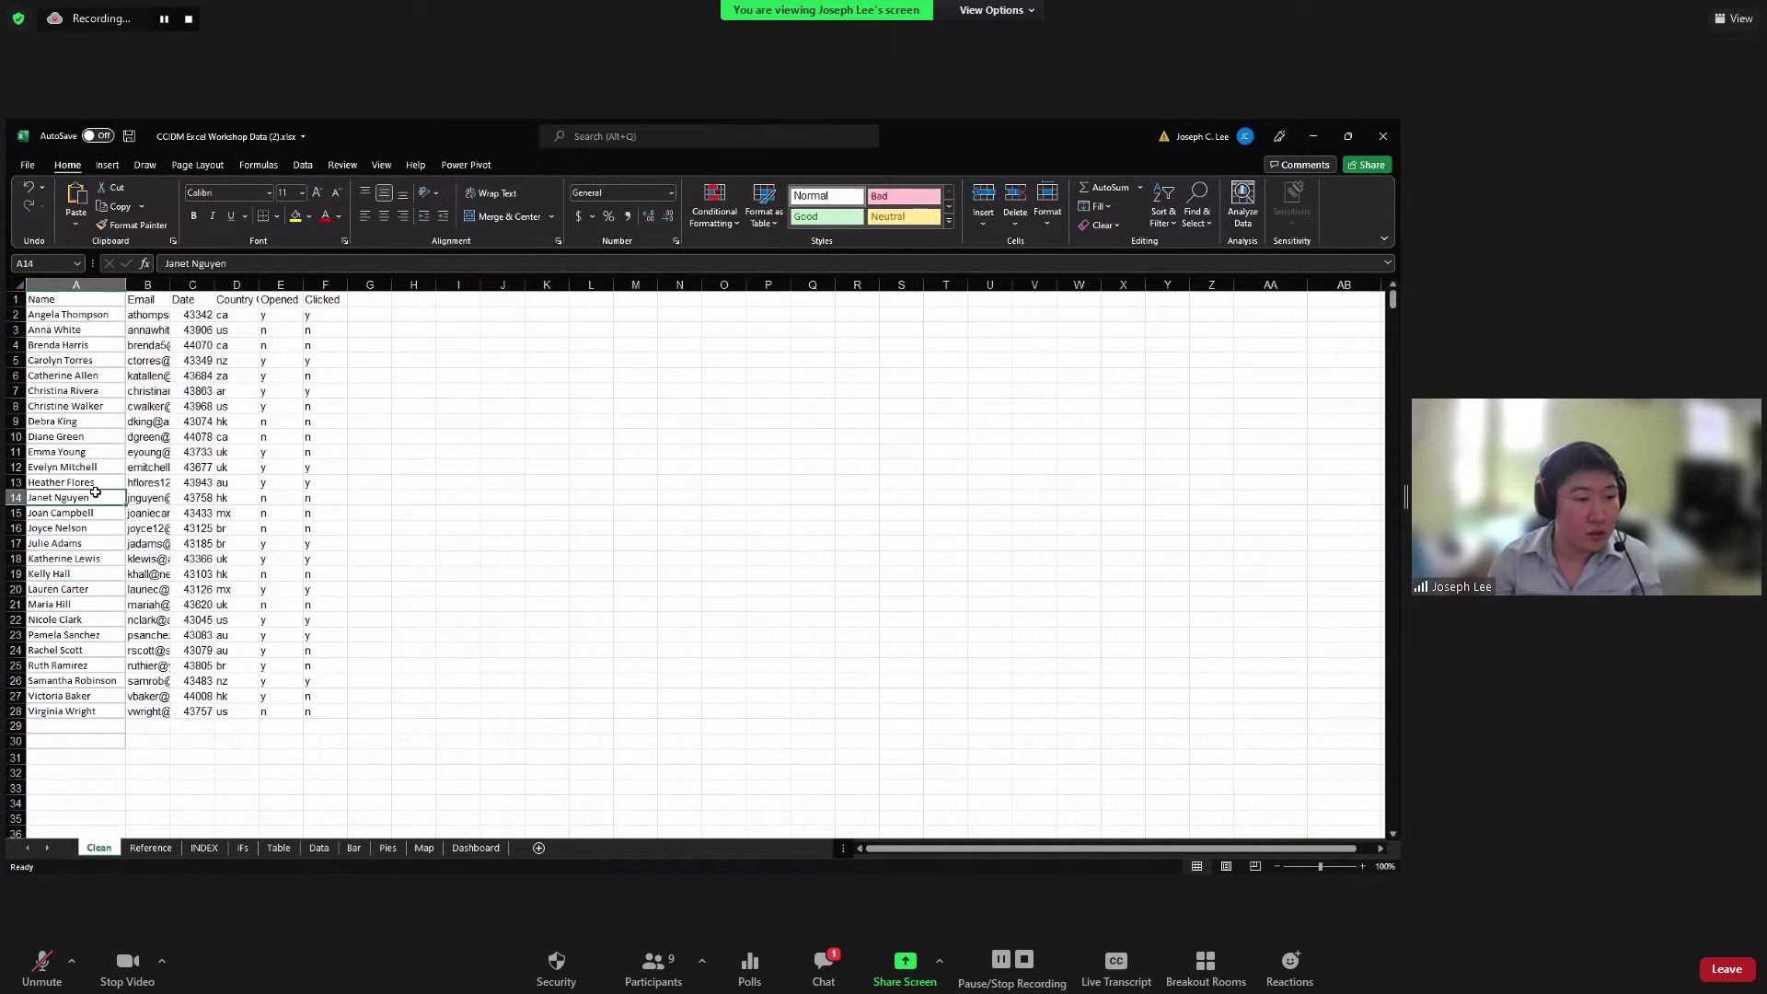
# Step: Select the raw date serial numbers in column C, rows 2–28
pyautogui.click(192, 329)
pyautogui.moveTo(75, 314); pyautogui.dragTo(298, 692)
pyautogui.click(322, 733)
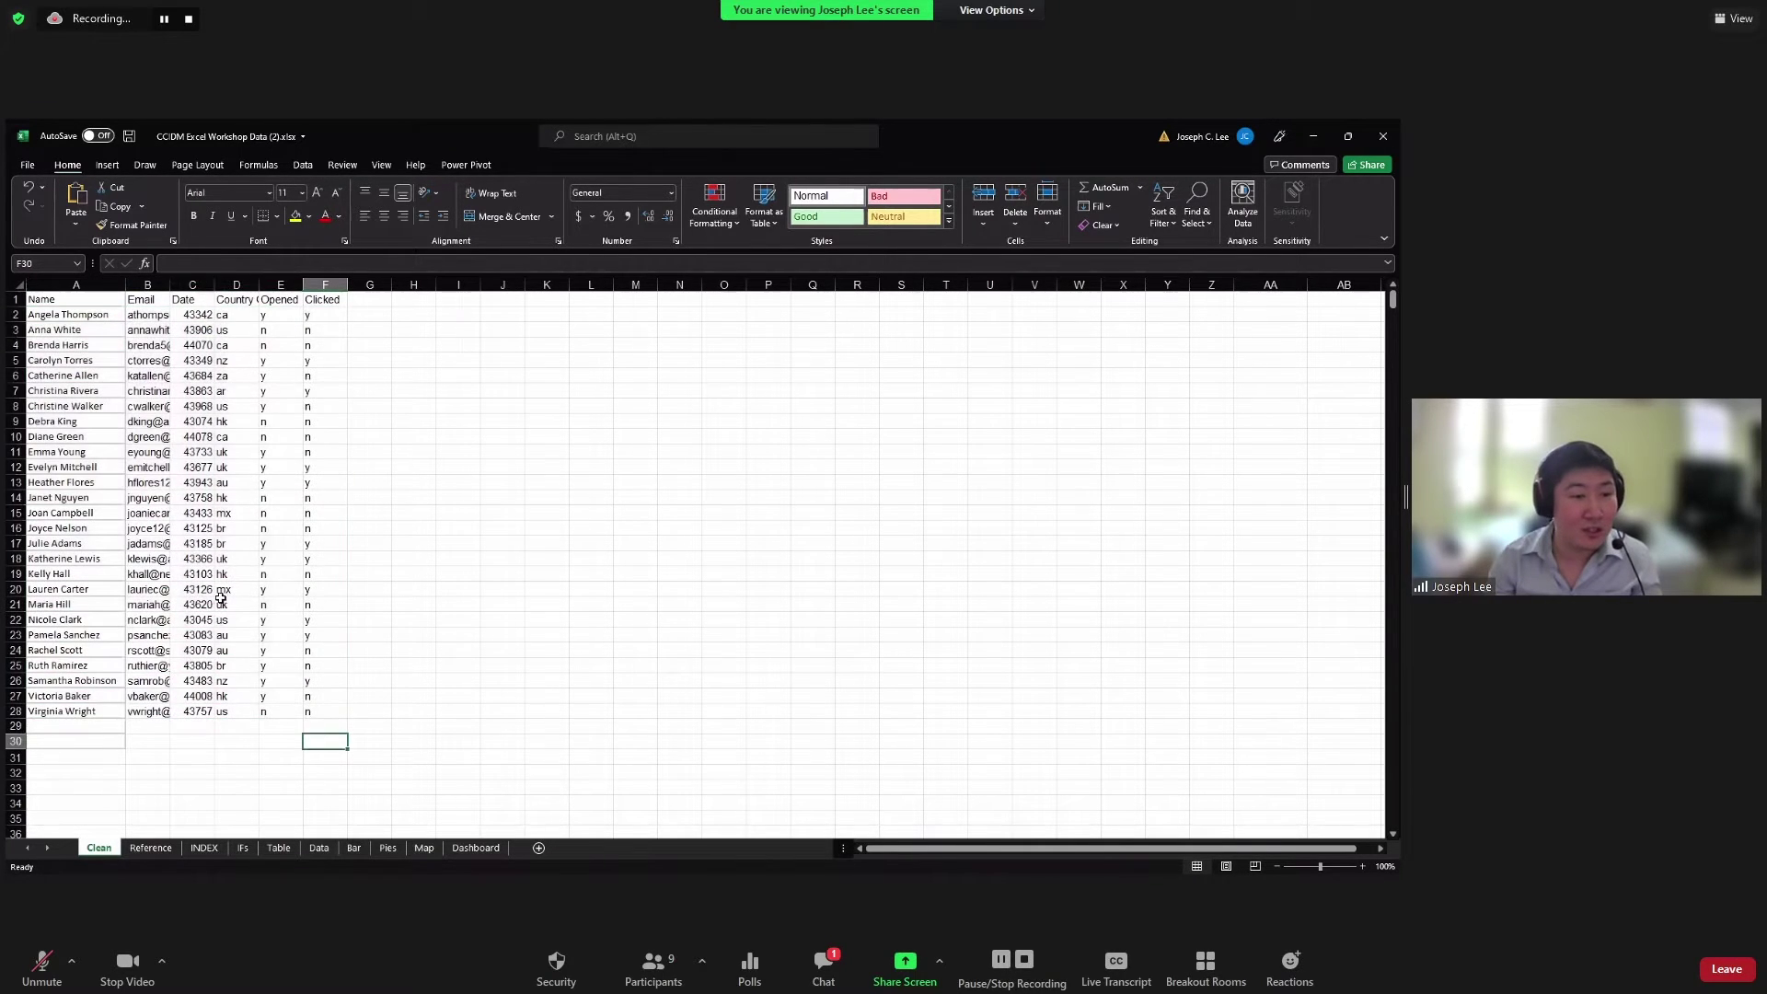
pyautogui.click(188, 361)
pyautogui.click(197, 316)
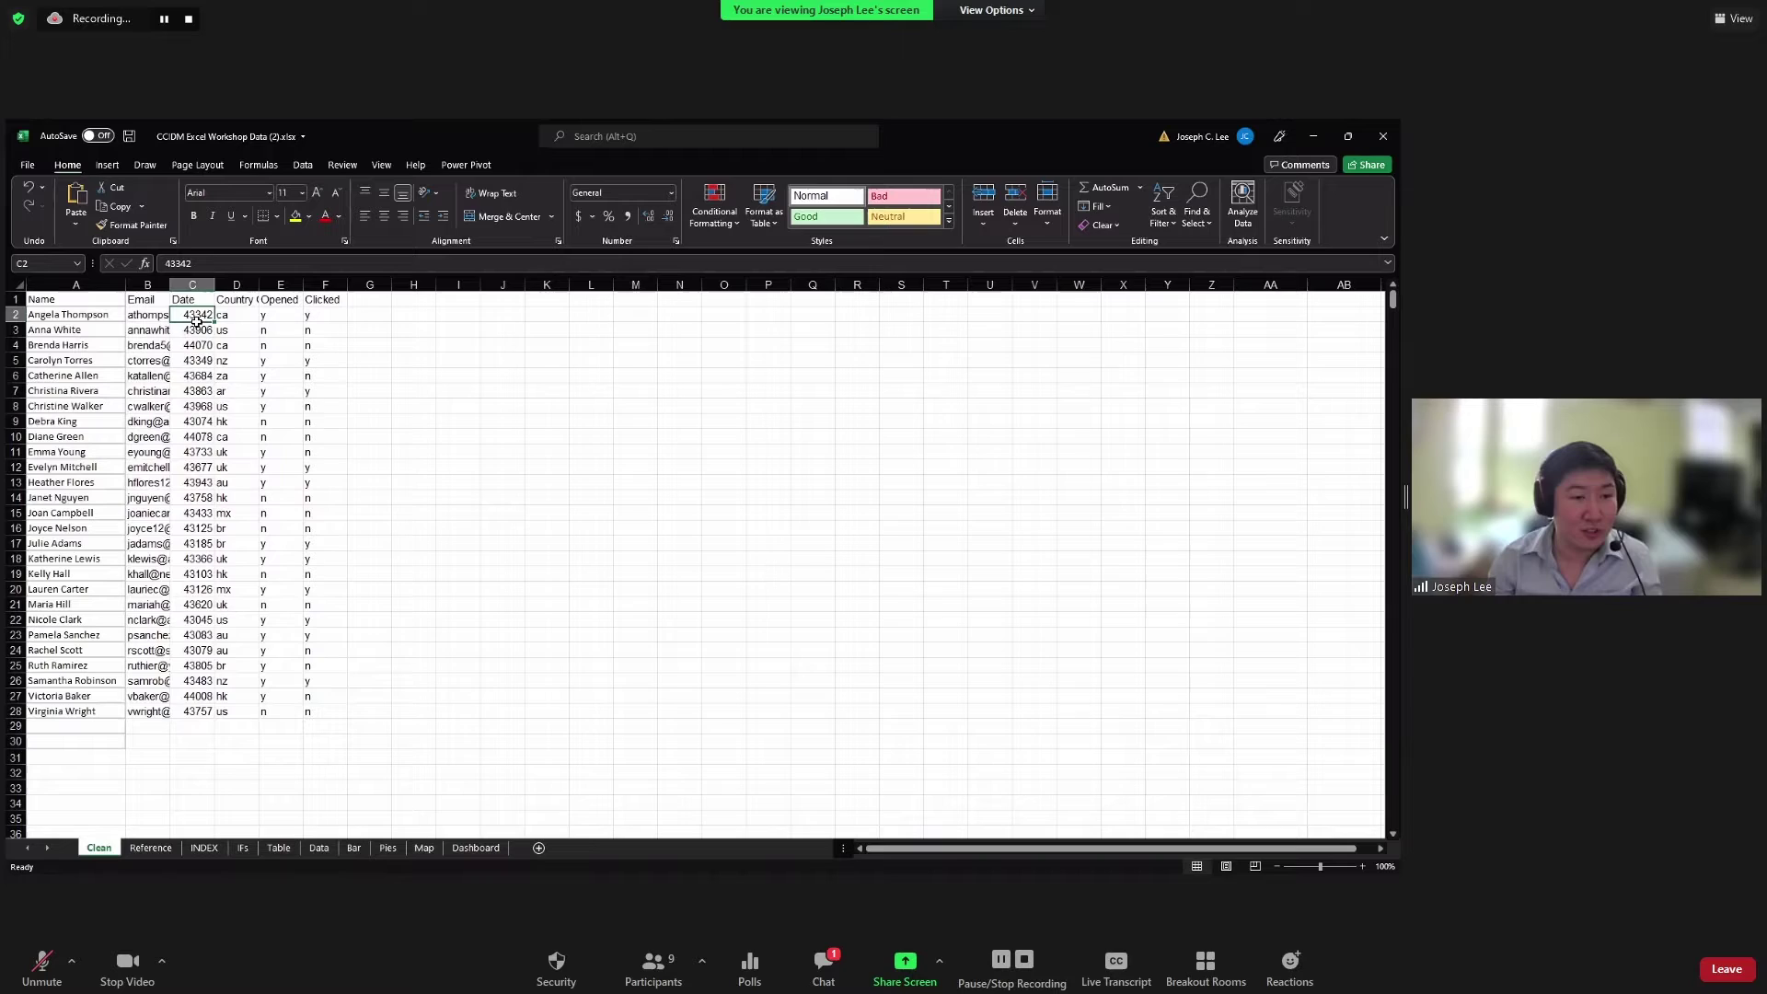
pyautogui.moveTo(197, 321); pyautogui.dragTo(193, 713)
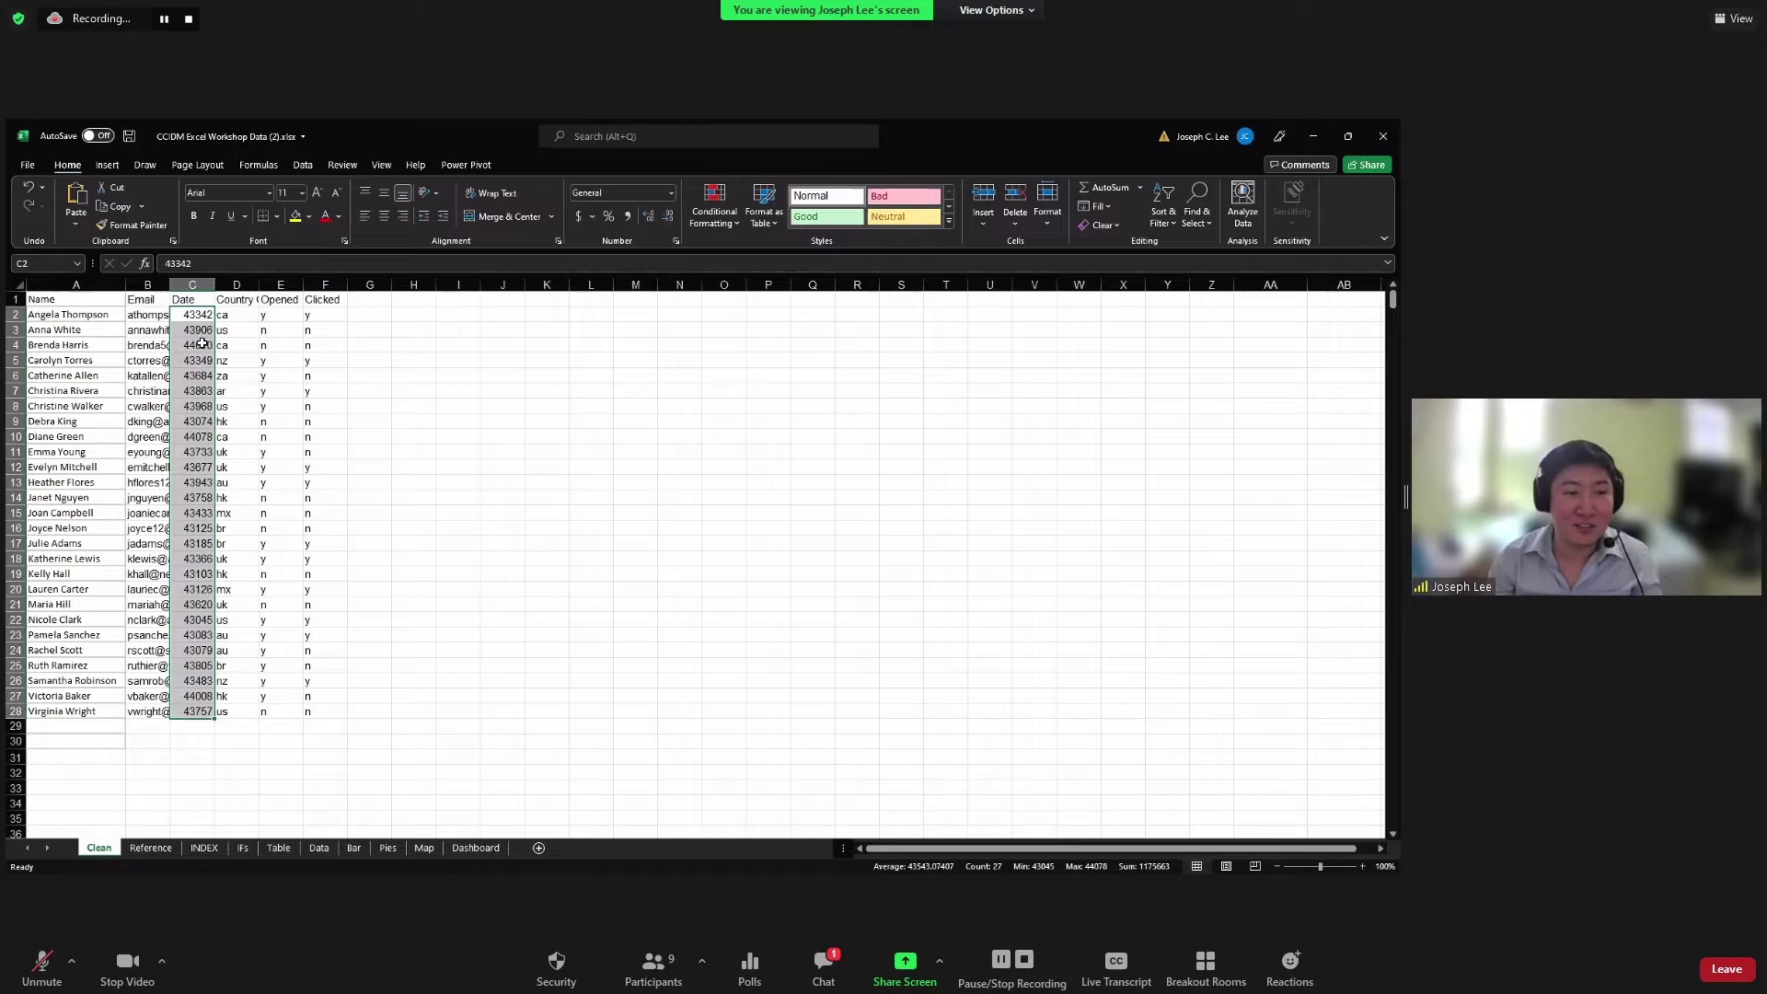
pyautogui.moveTo(191, 316); pyautogui.dragTo(217, 716)
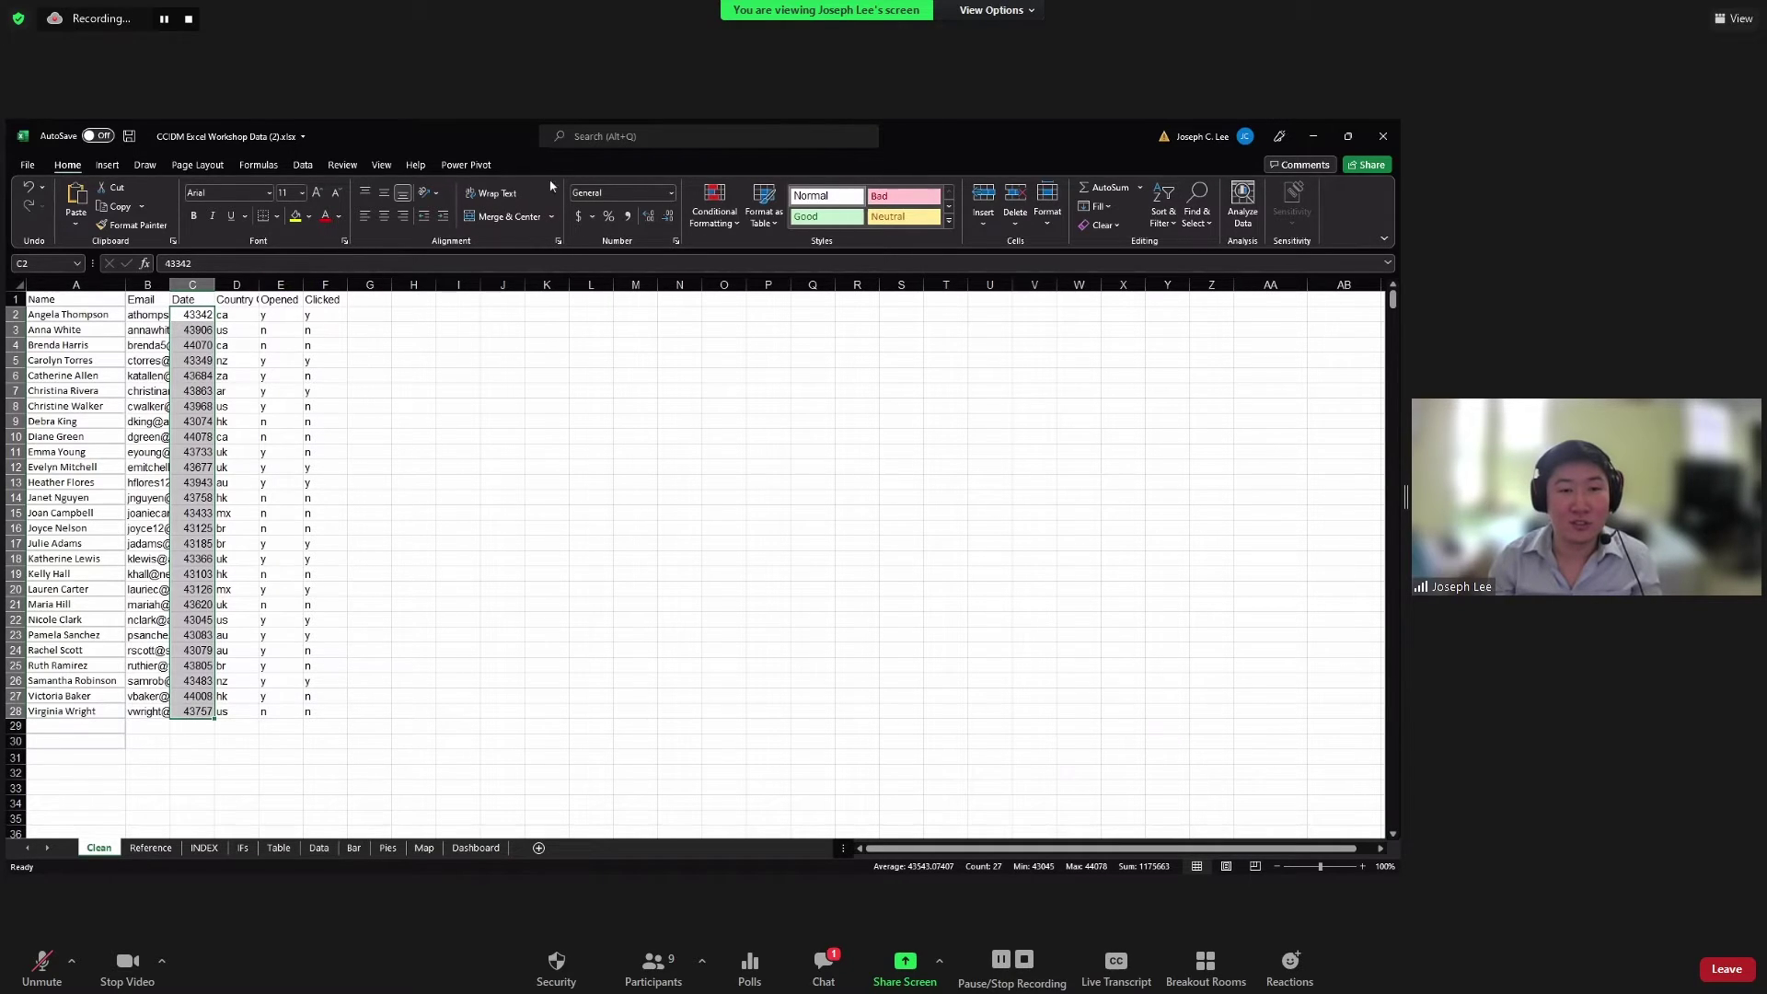
# Step: Format the dates as Short Date and widen columns C and B to fit dates and emails
pyautogui.click(674, 197)
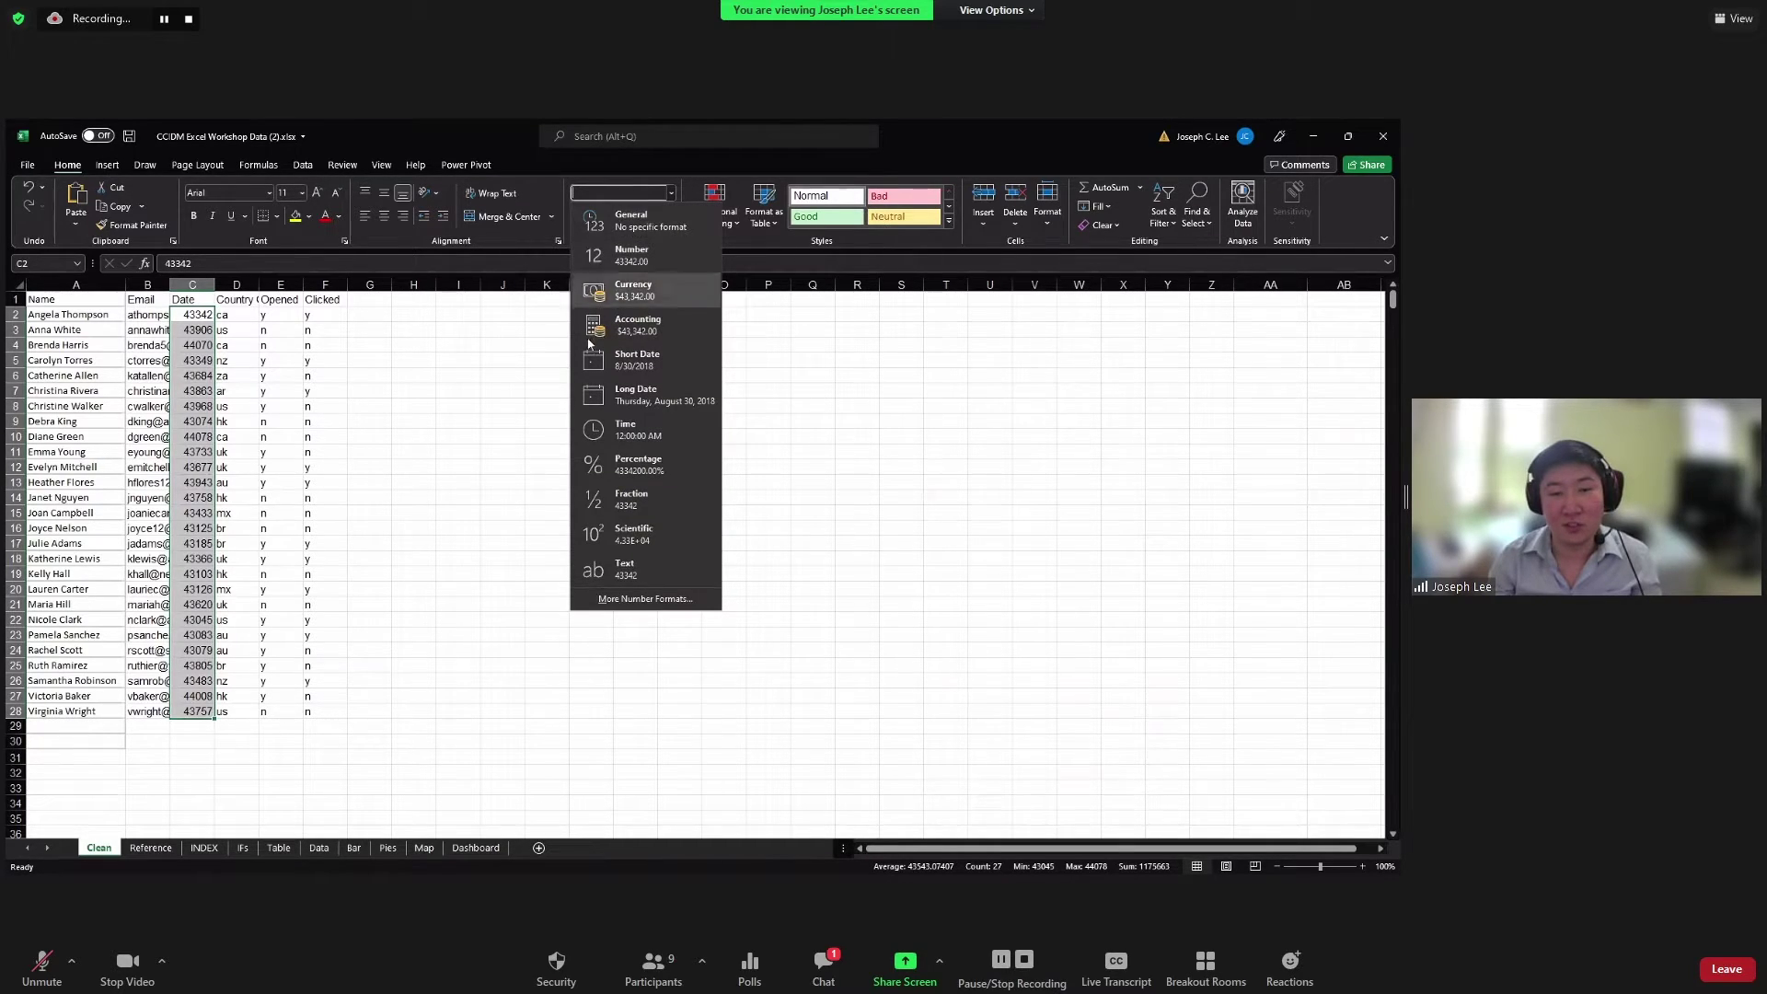
pyautogui.click(635, 359)
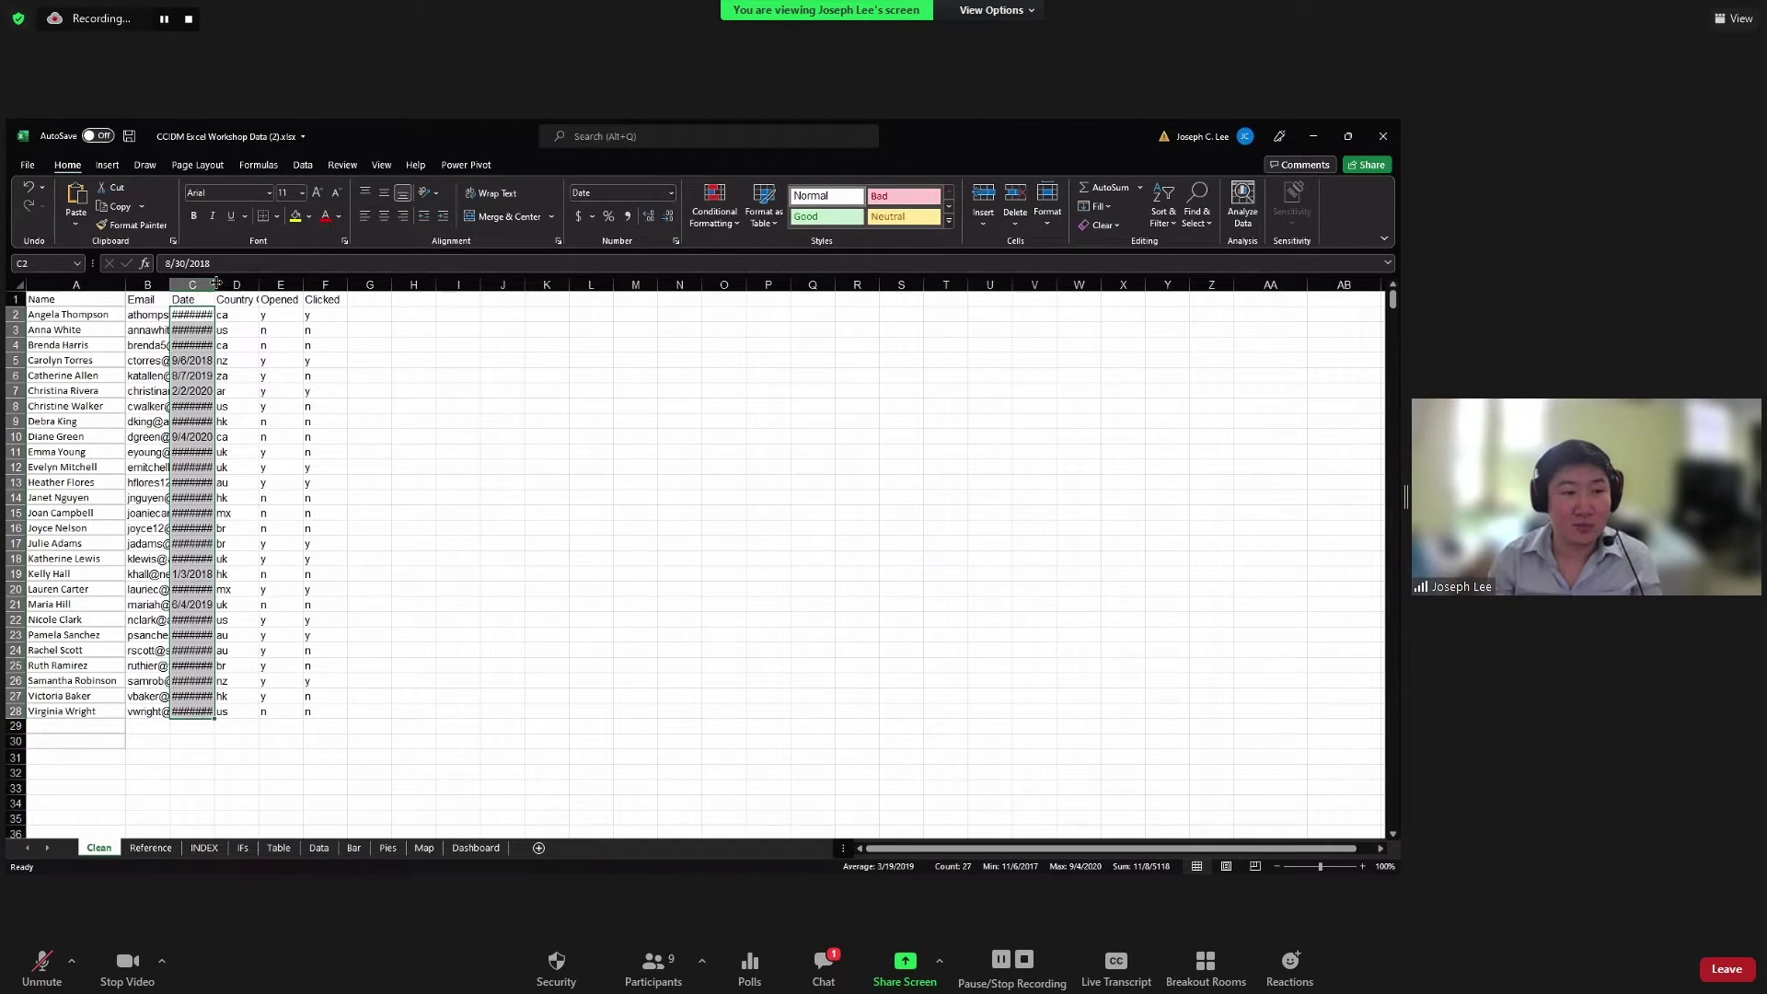
pyautogui.moveTo(249, 281); pyautogui.dragTo(210, 603)
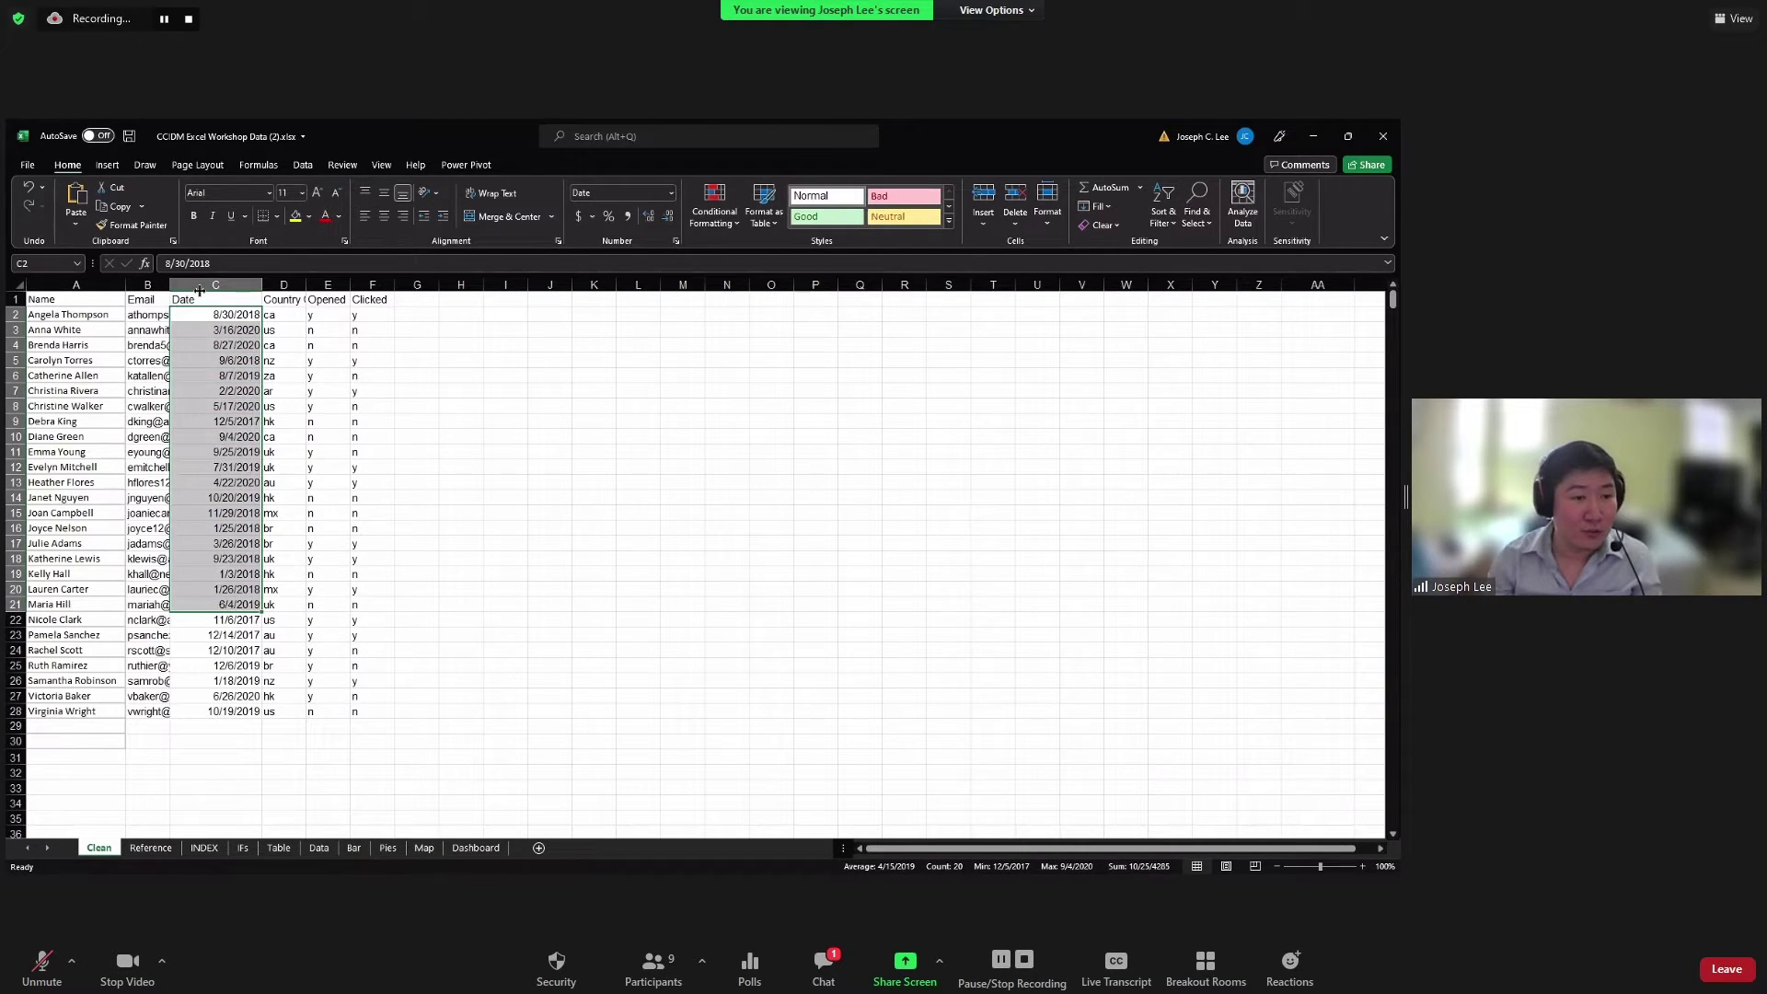
pyautogui.click(100, 317)
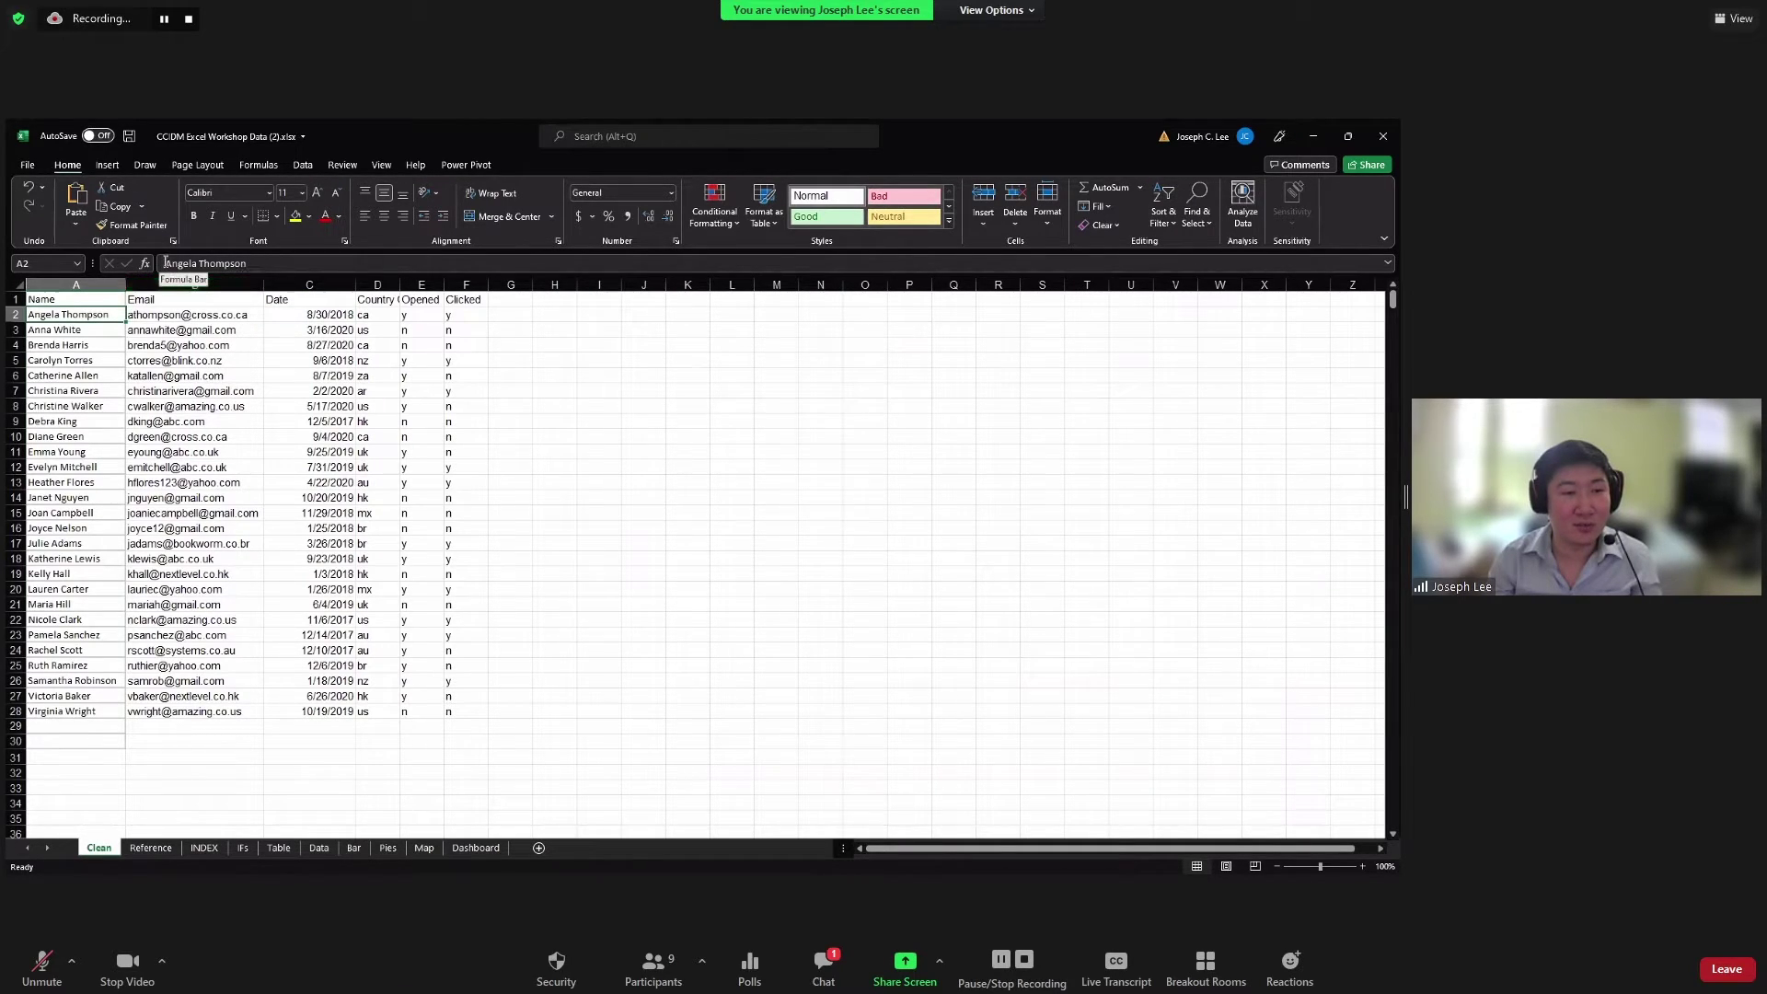
pyautogui.doubleClick(91, 316)
pyautogui.click(88, 322)
pyautogui.click(80, 390)
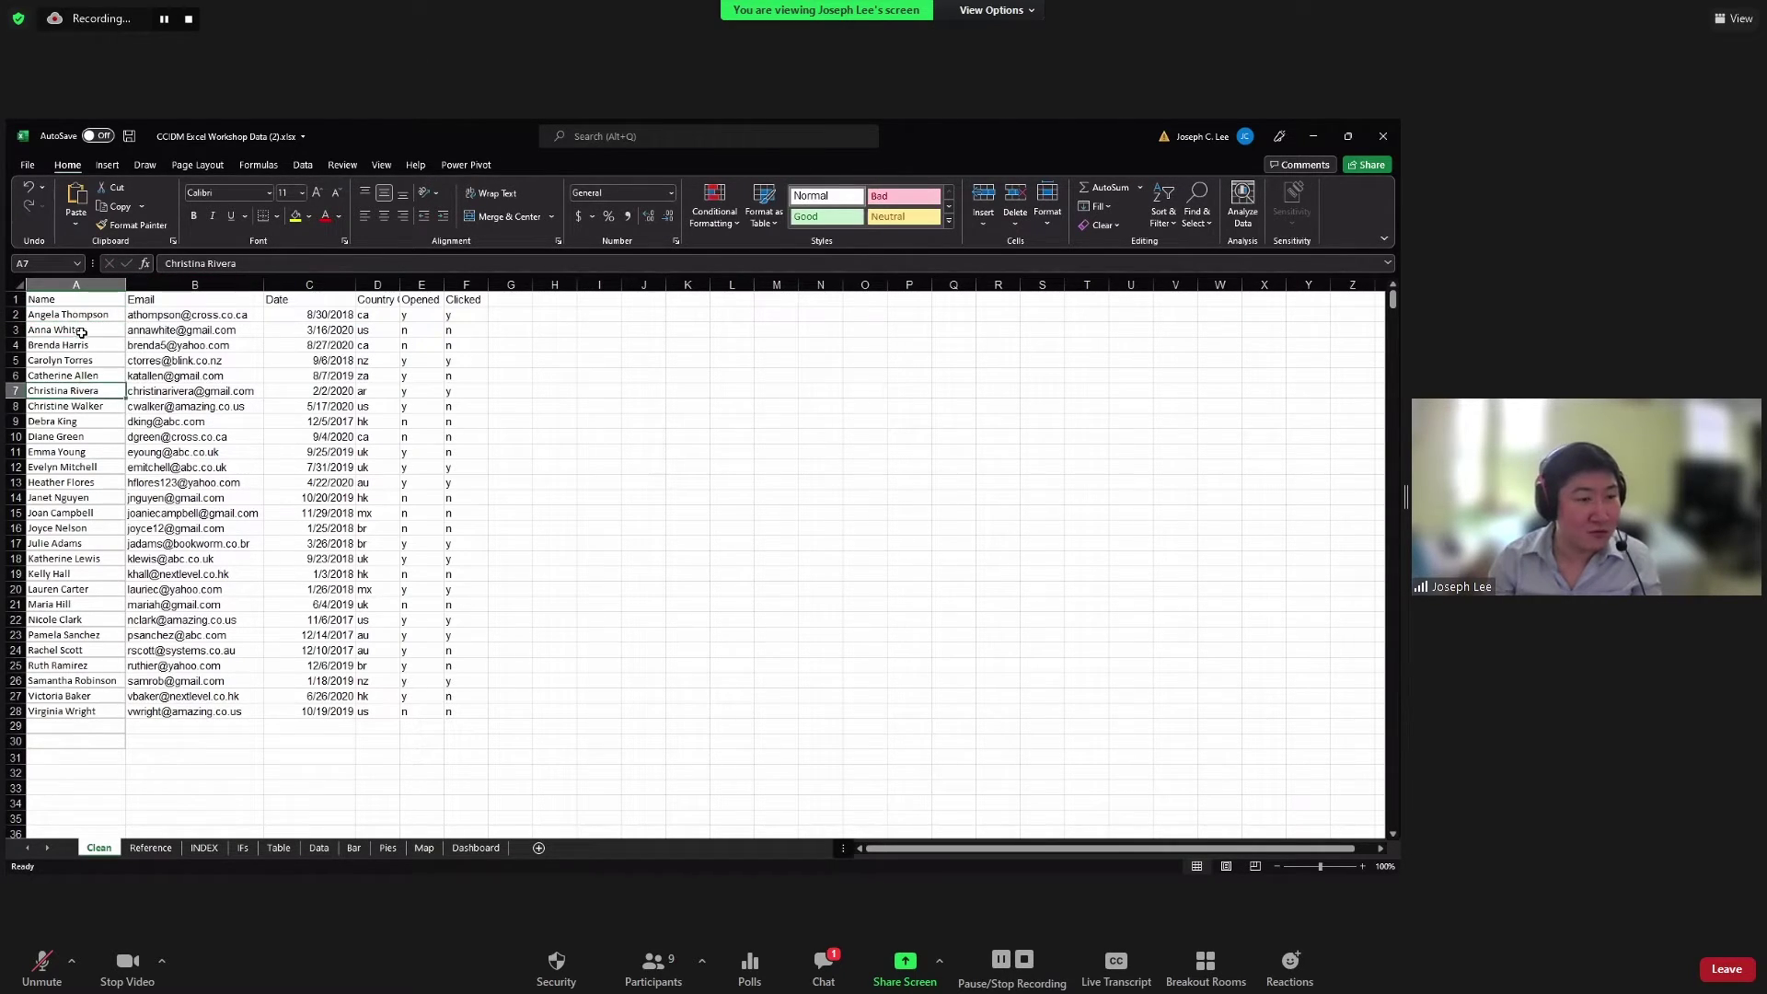
pyautogui.click(80, 318)
pyautogui.click(165, 265)
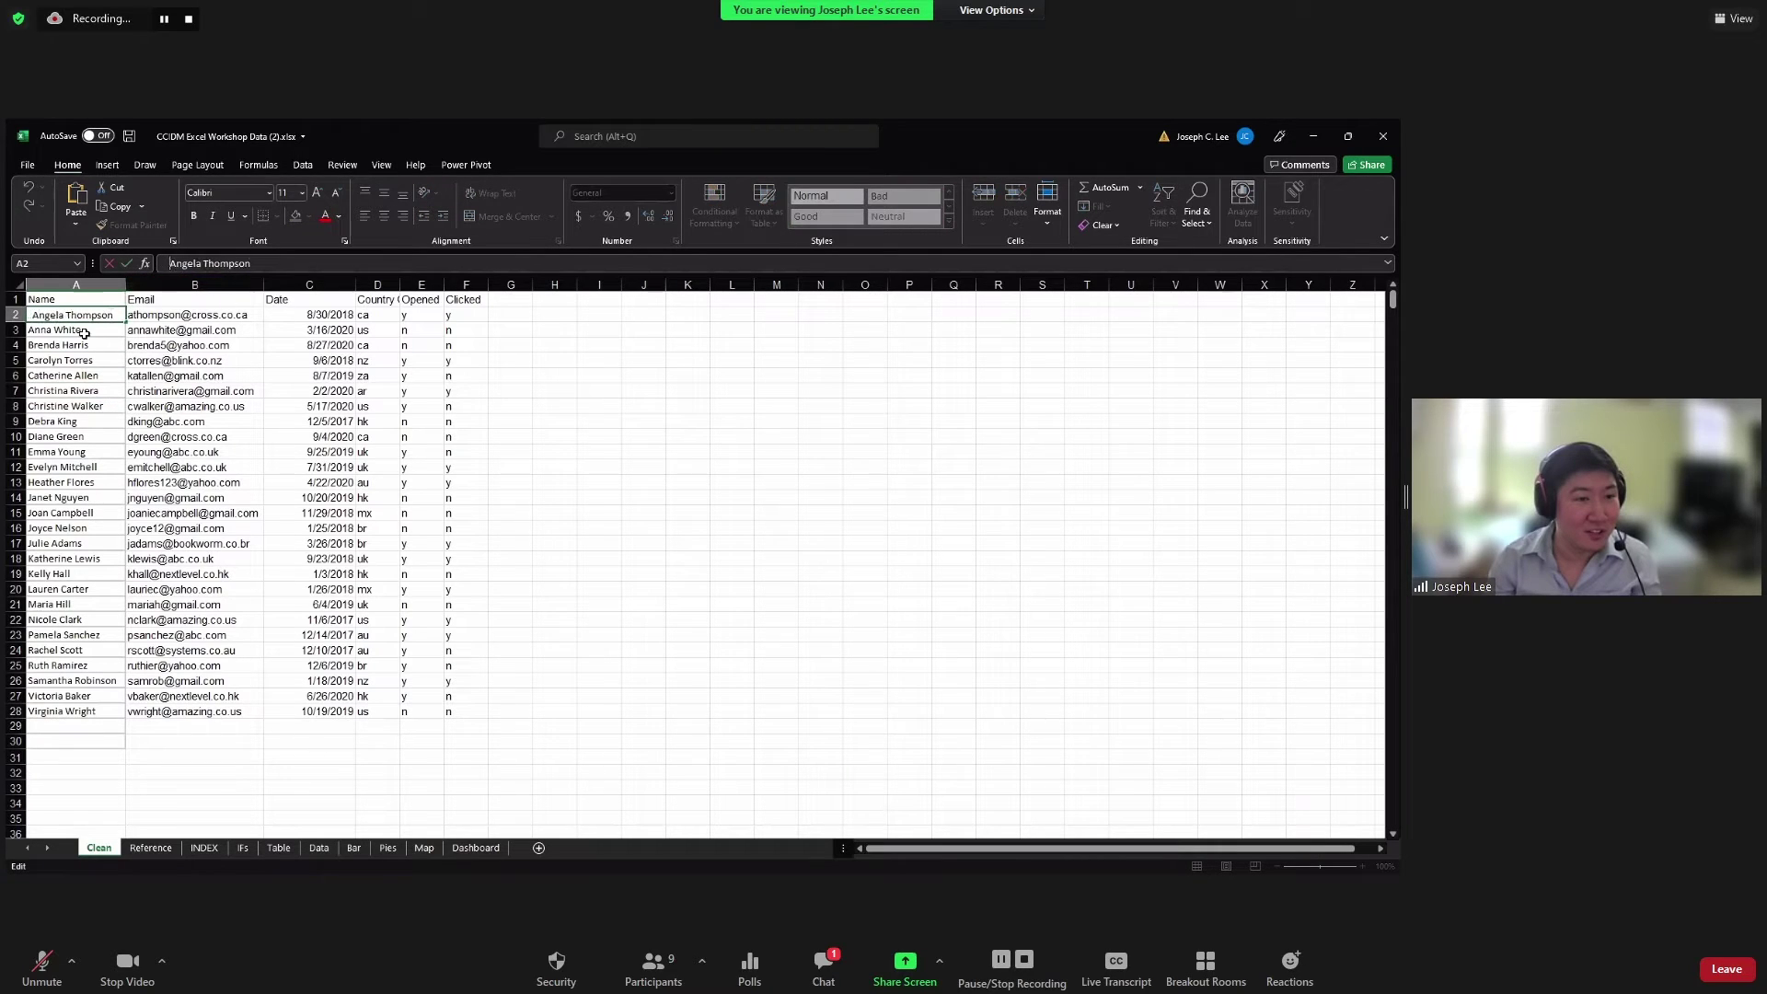
pyautogui.press('Return')
pyautogui.click(167, 266)
pyautogui.press('Return')
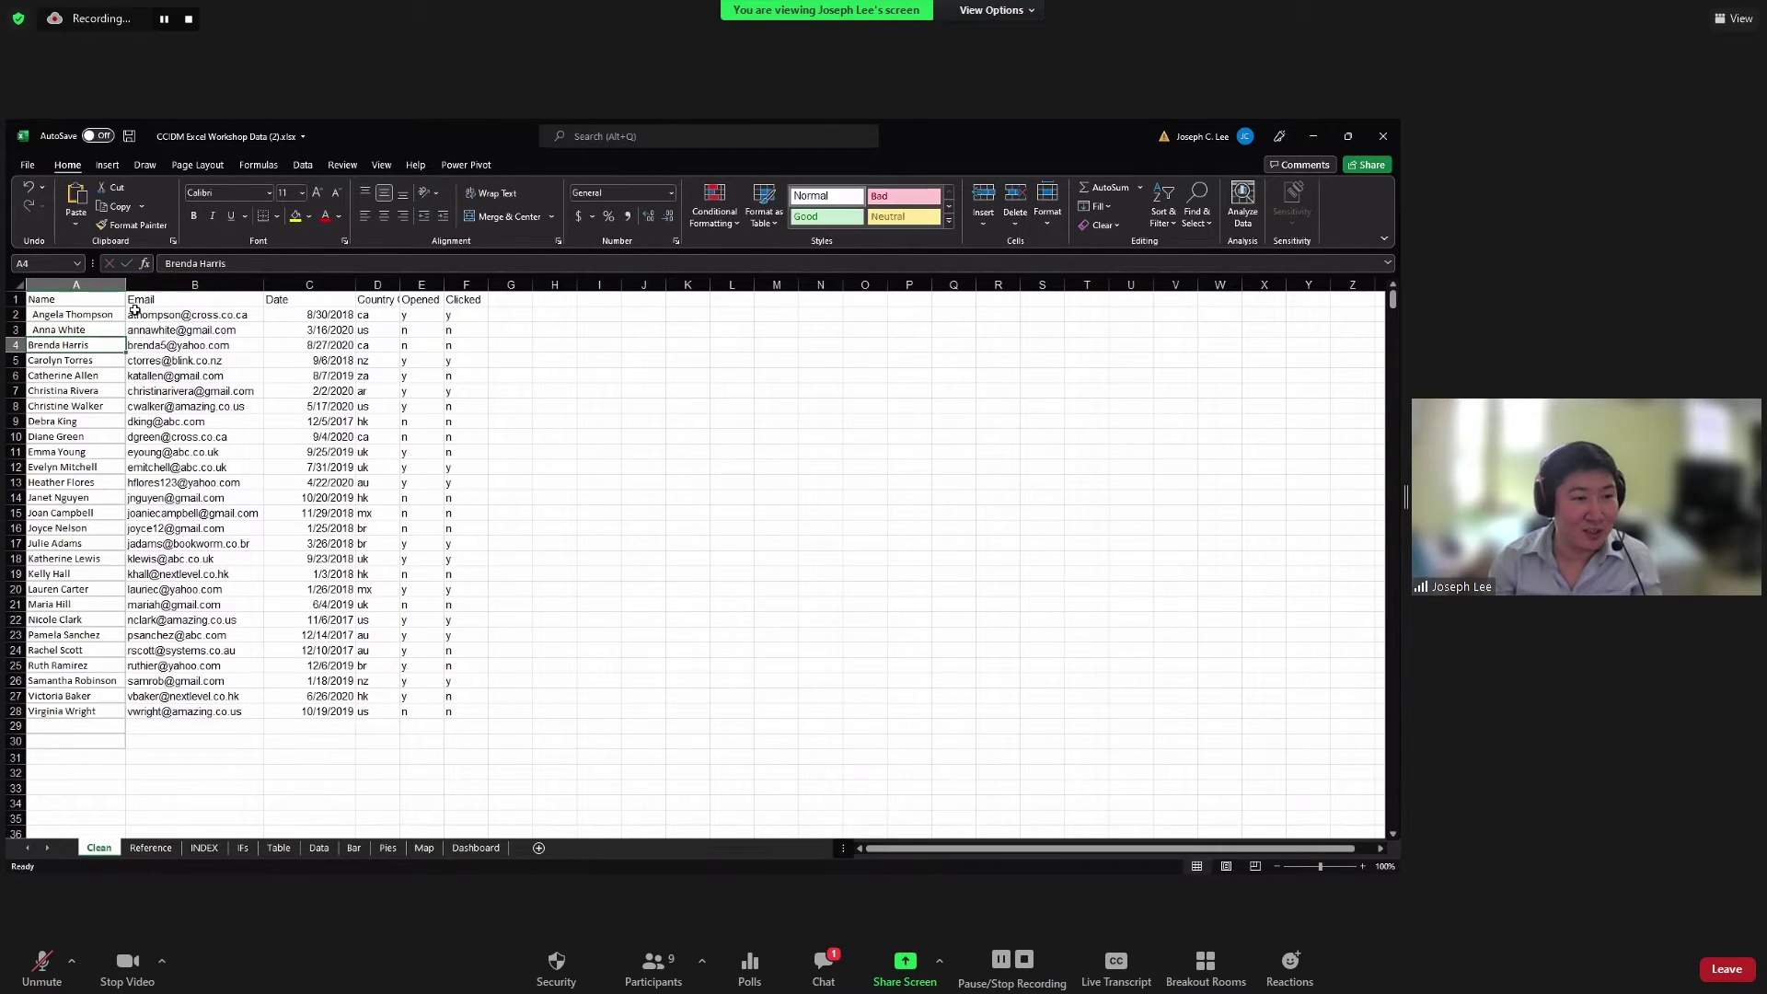
pyautogui.click(199, 265)
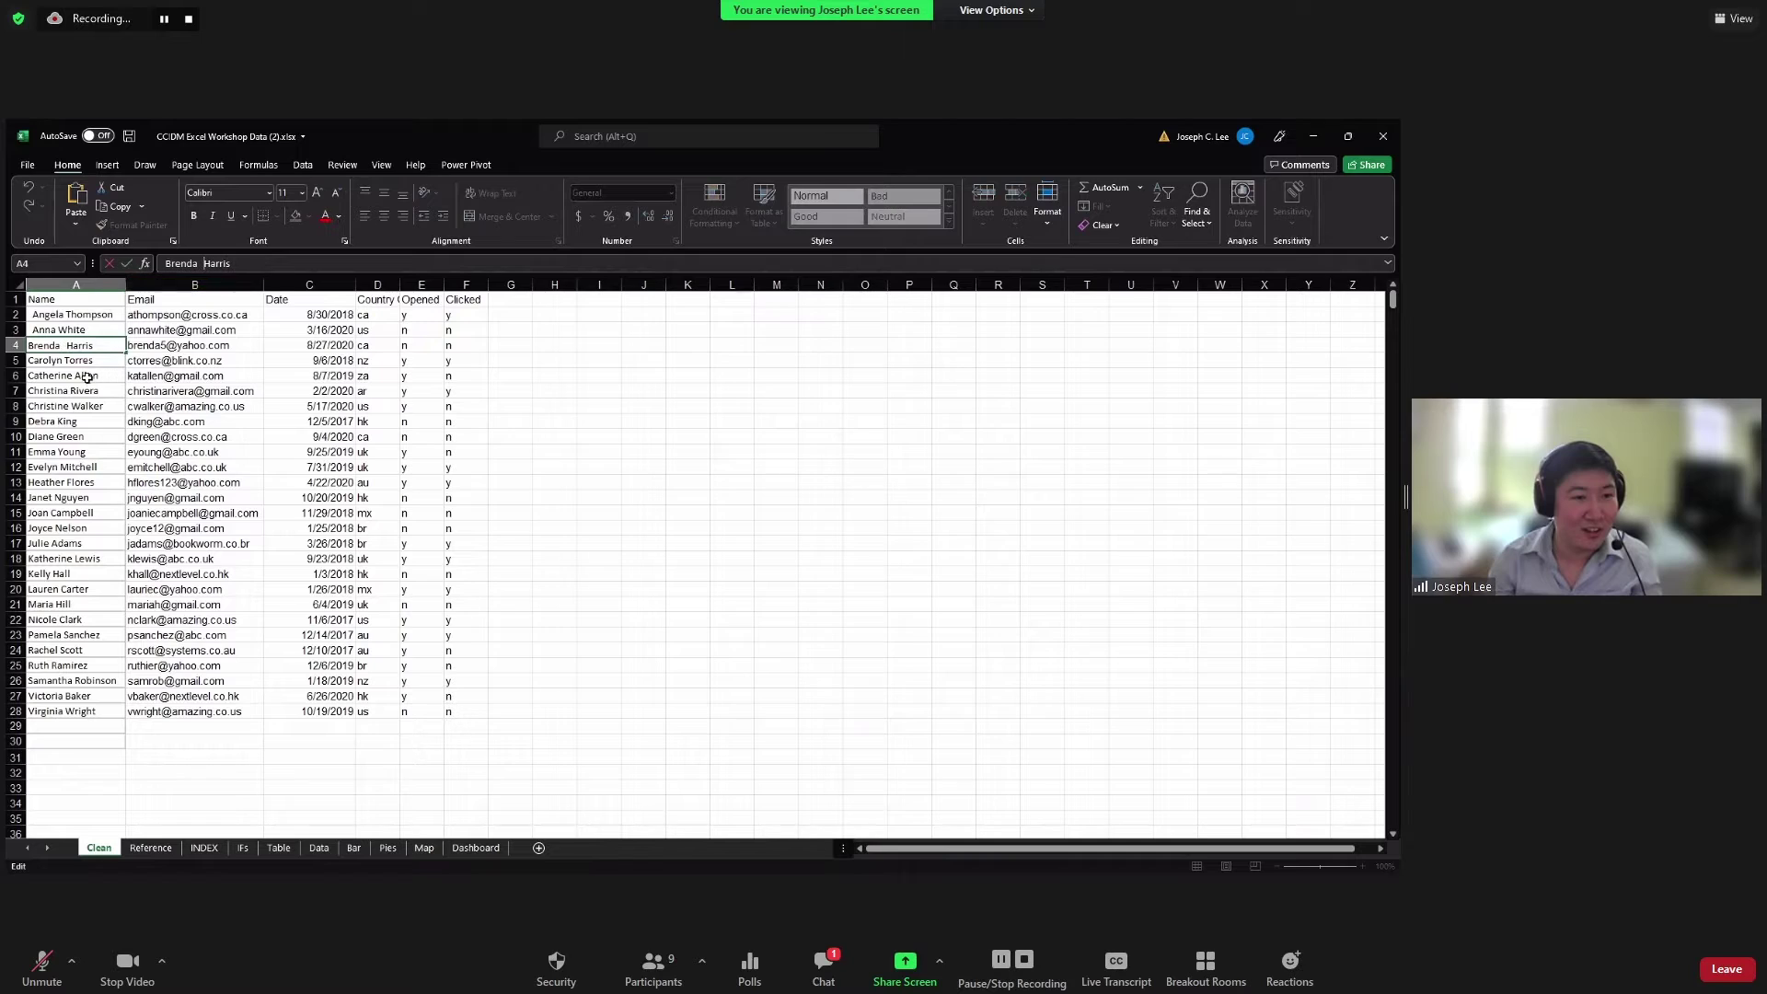
pyautogui.click(74, 375)
pyautogui.click(165, 265)
pyautogui.click(121, 408)
pyautogui.click(130, 408)
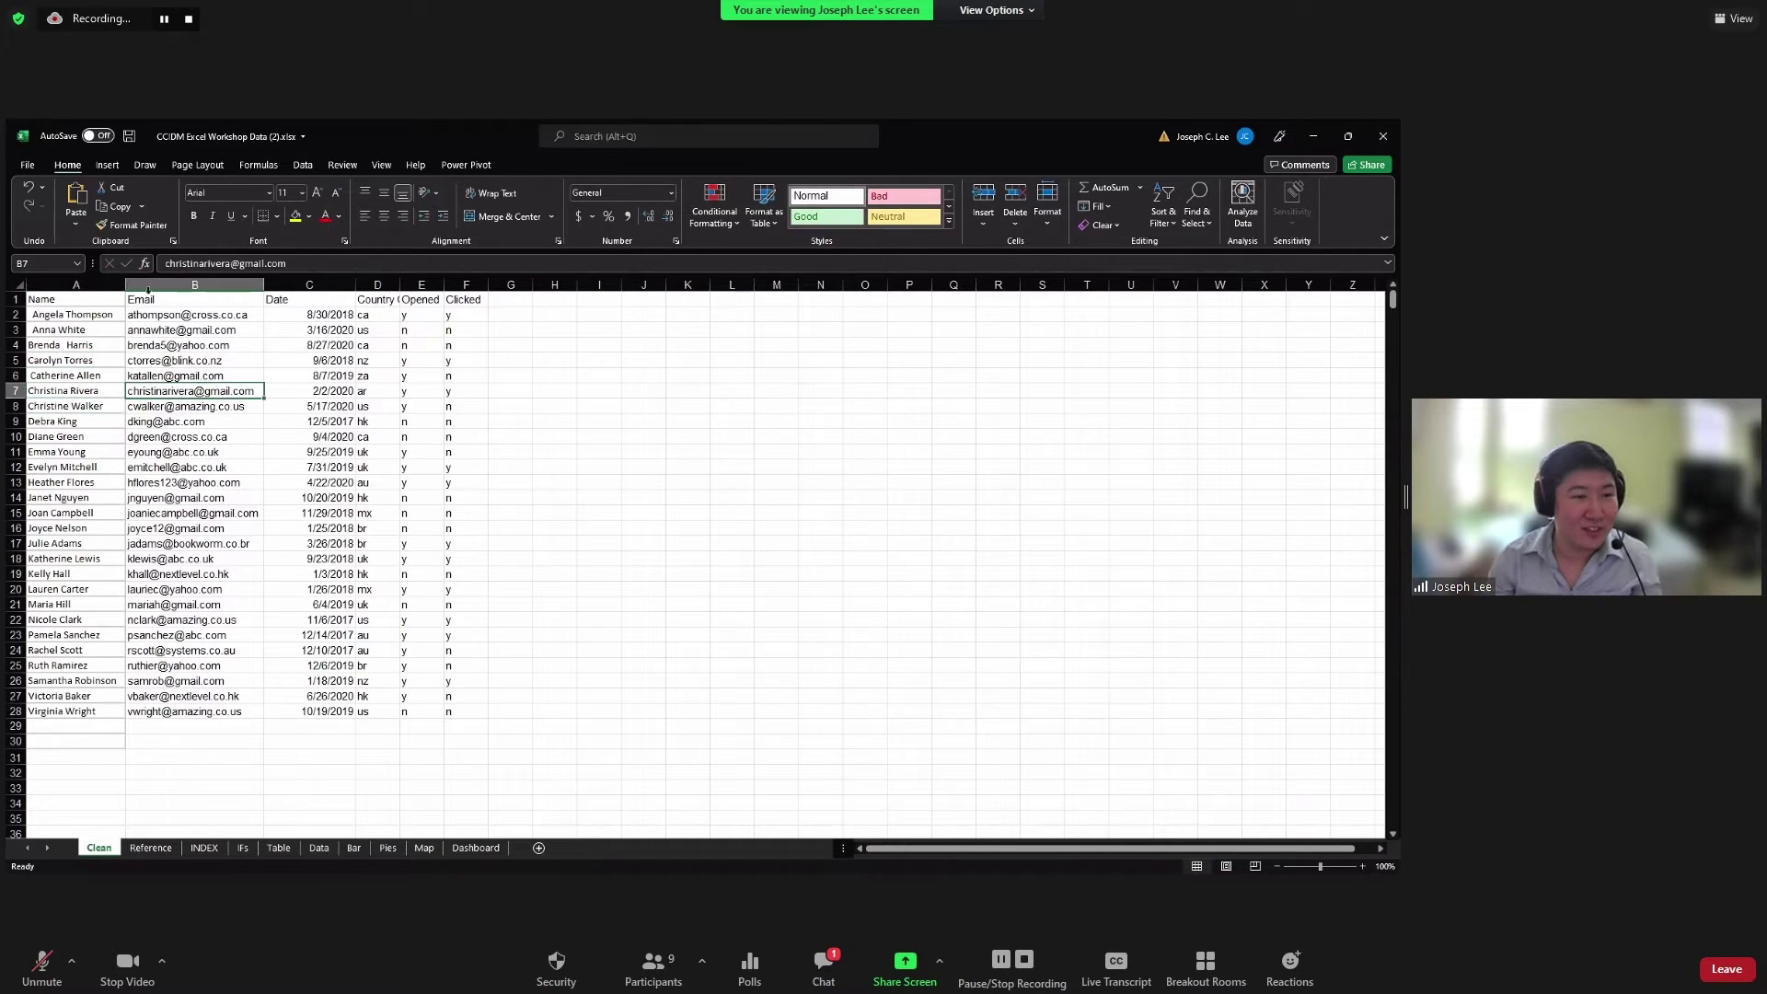
# Step: Review the first ten edited names in column A, ending on the first email cell
pyautogui.click(71, 320)
pyautogui.moveTo(72, 316); pyautogui.dragTo(73, 467)
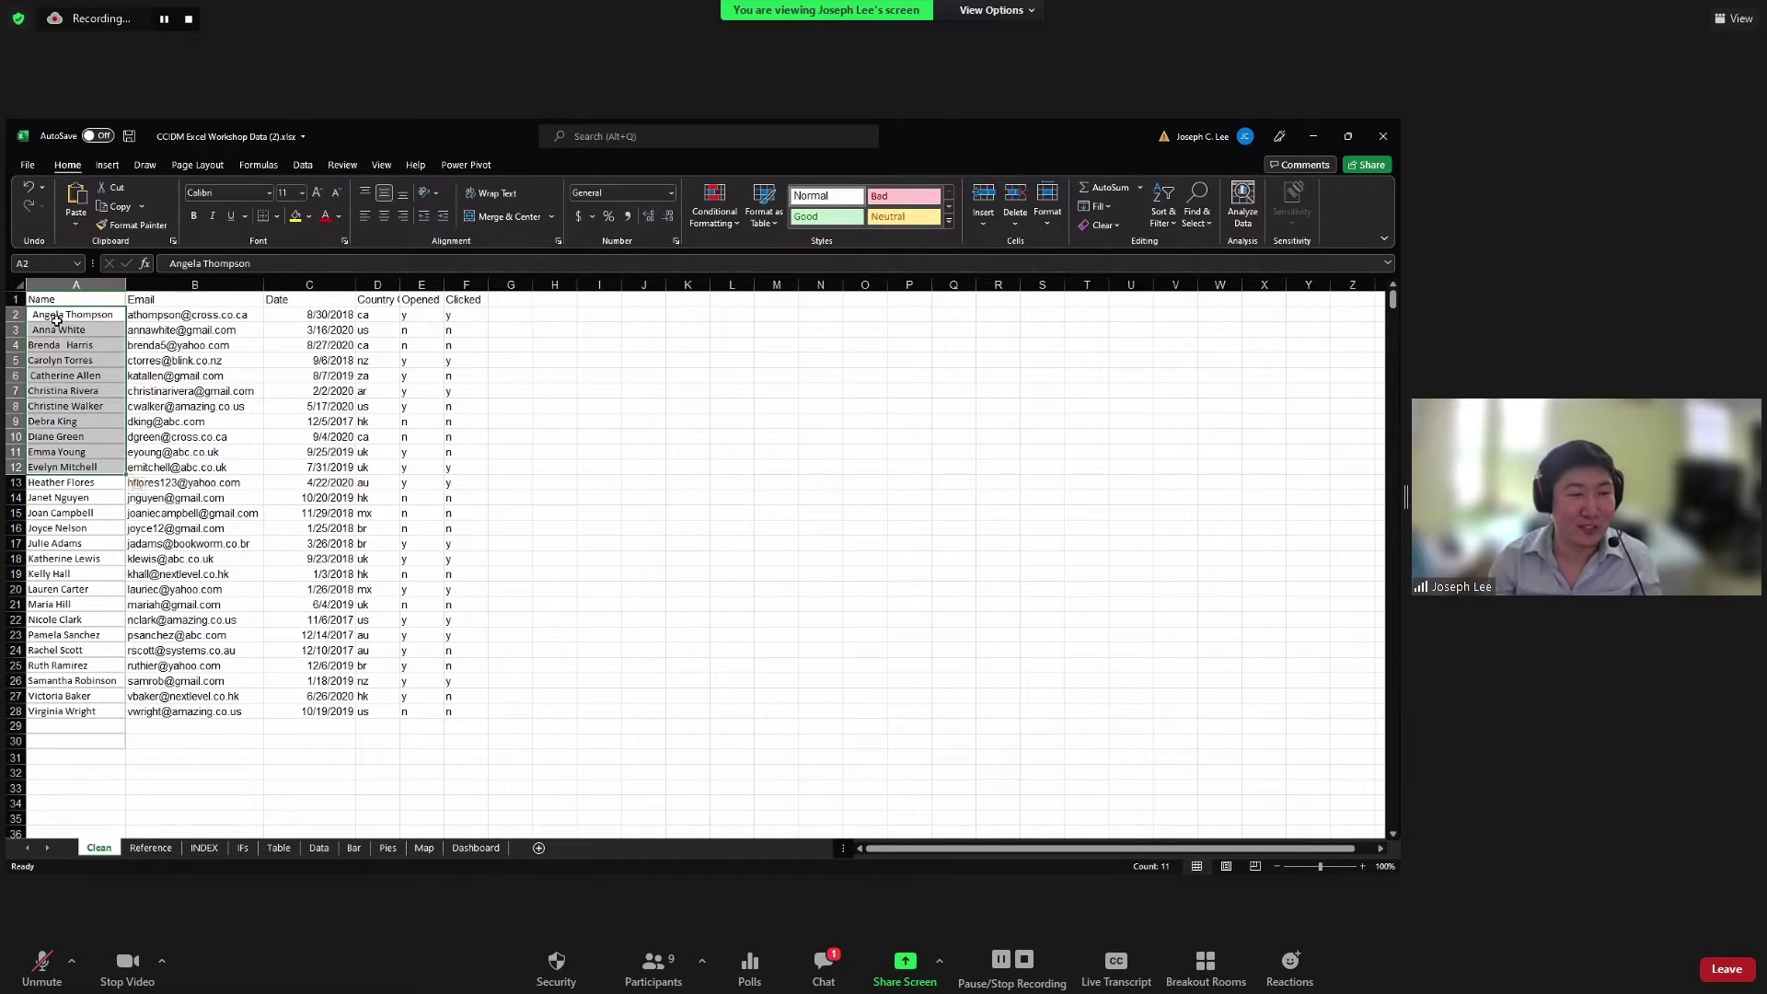
pyautogui.moveTo(78, 315); pyautogui.dragTo(96, 390)
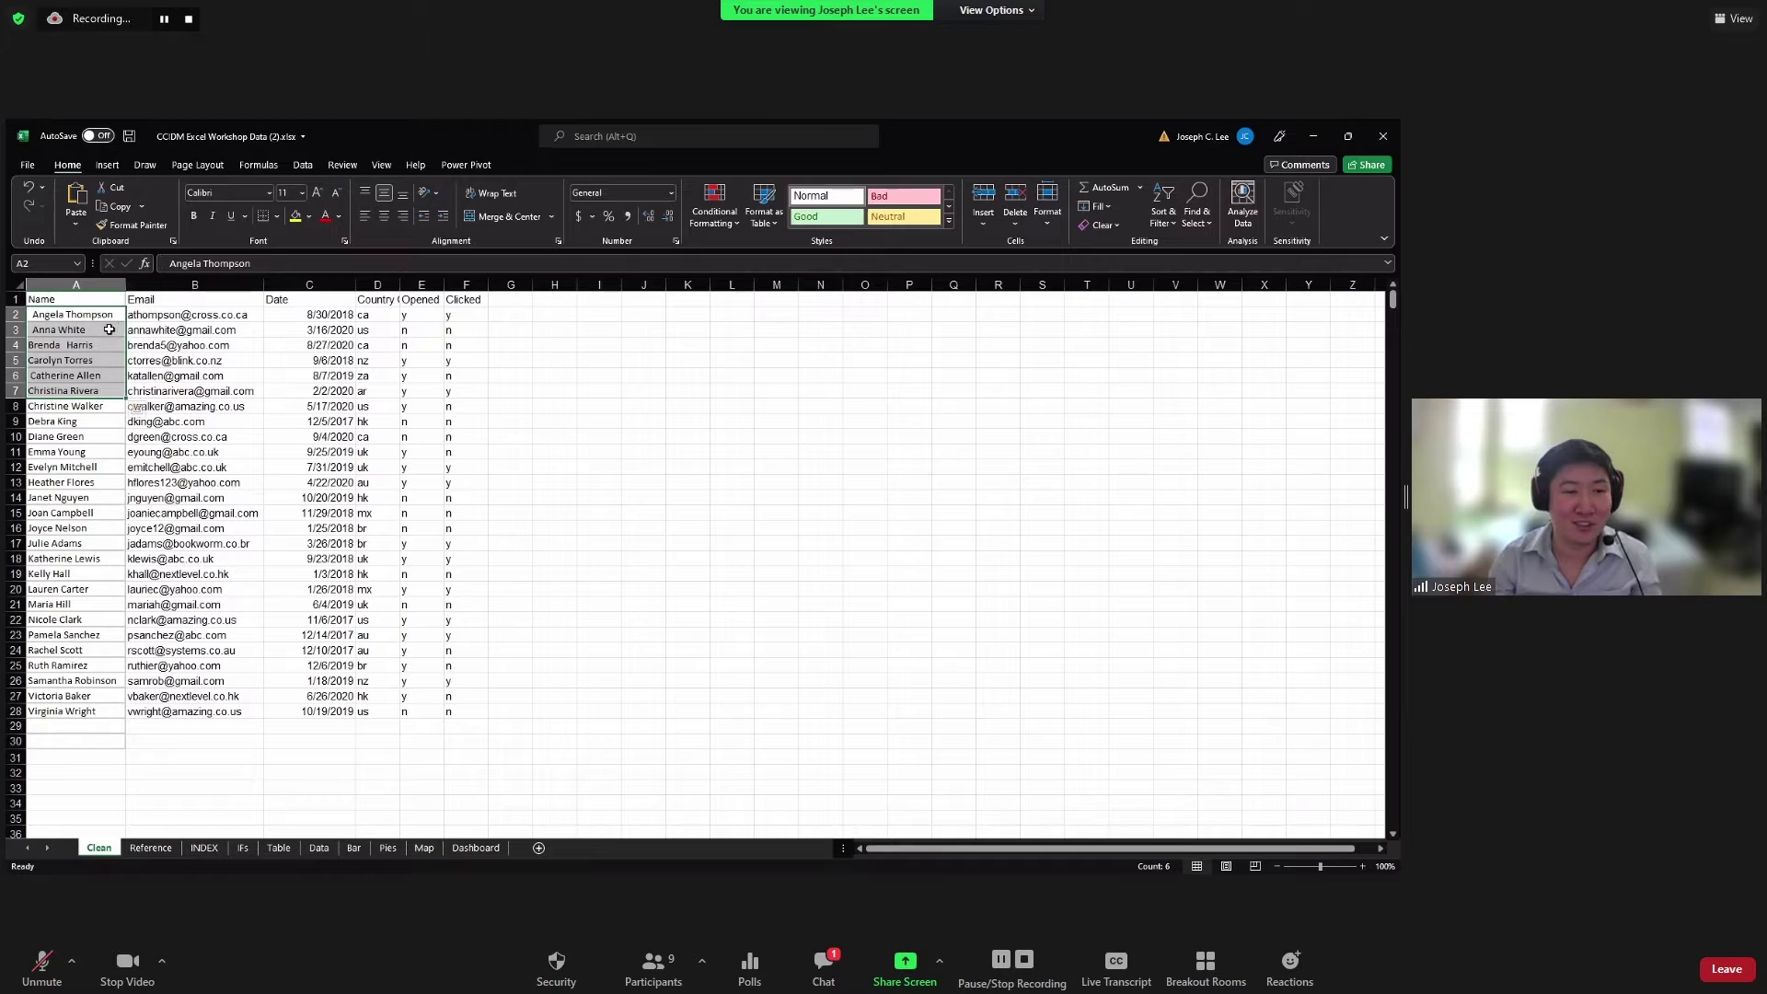
pyautogui.moveTo(103, 316); pyautogui.dragTo(96, 484)
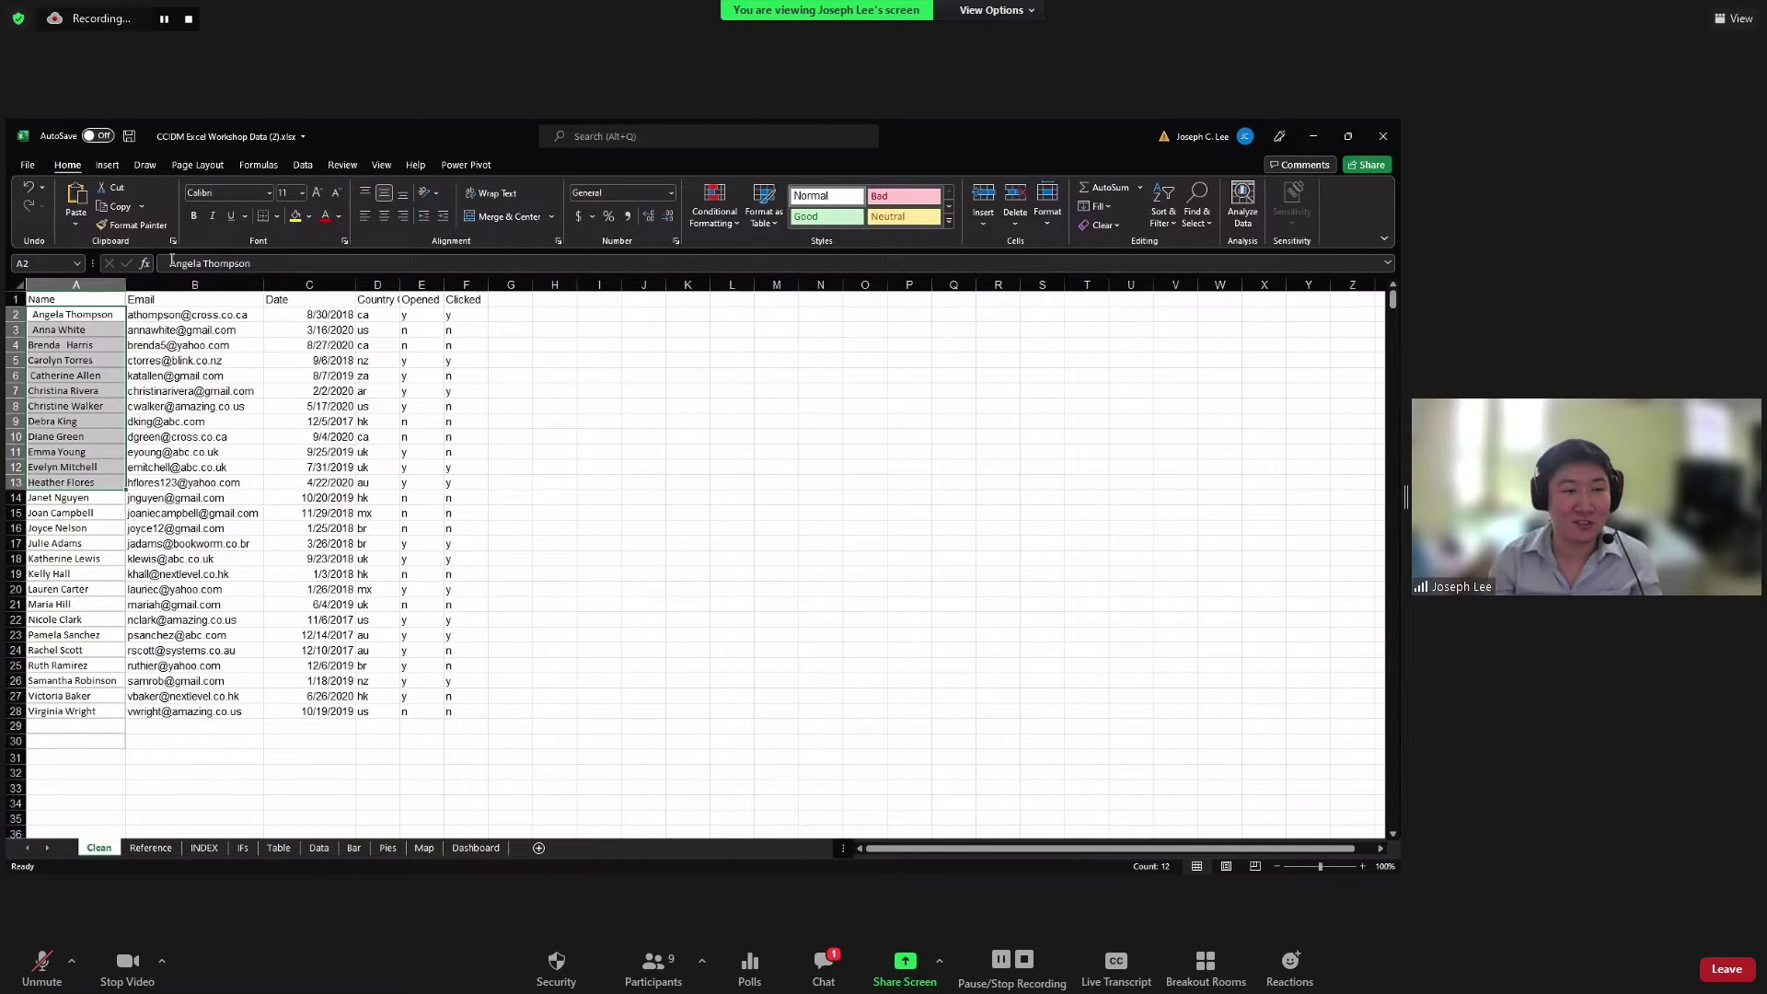
pyautogui.click(198, 263)
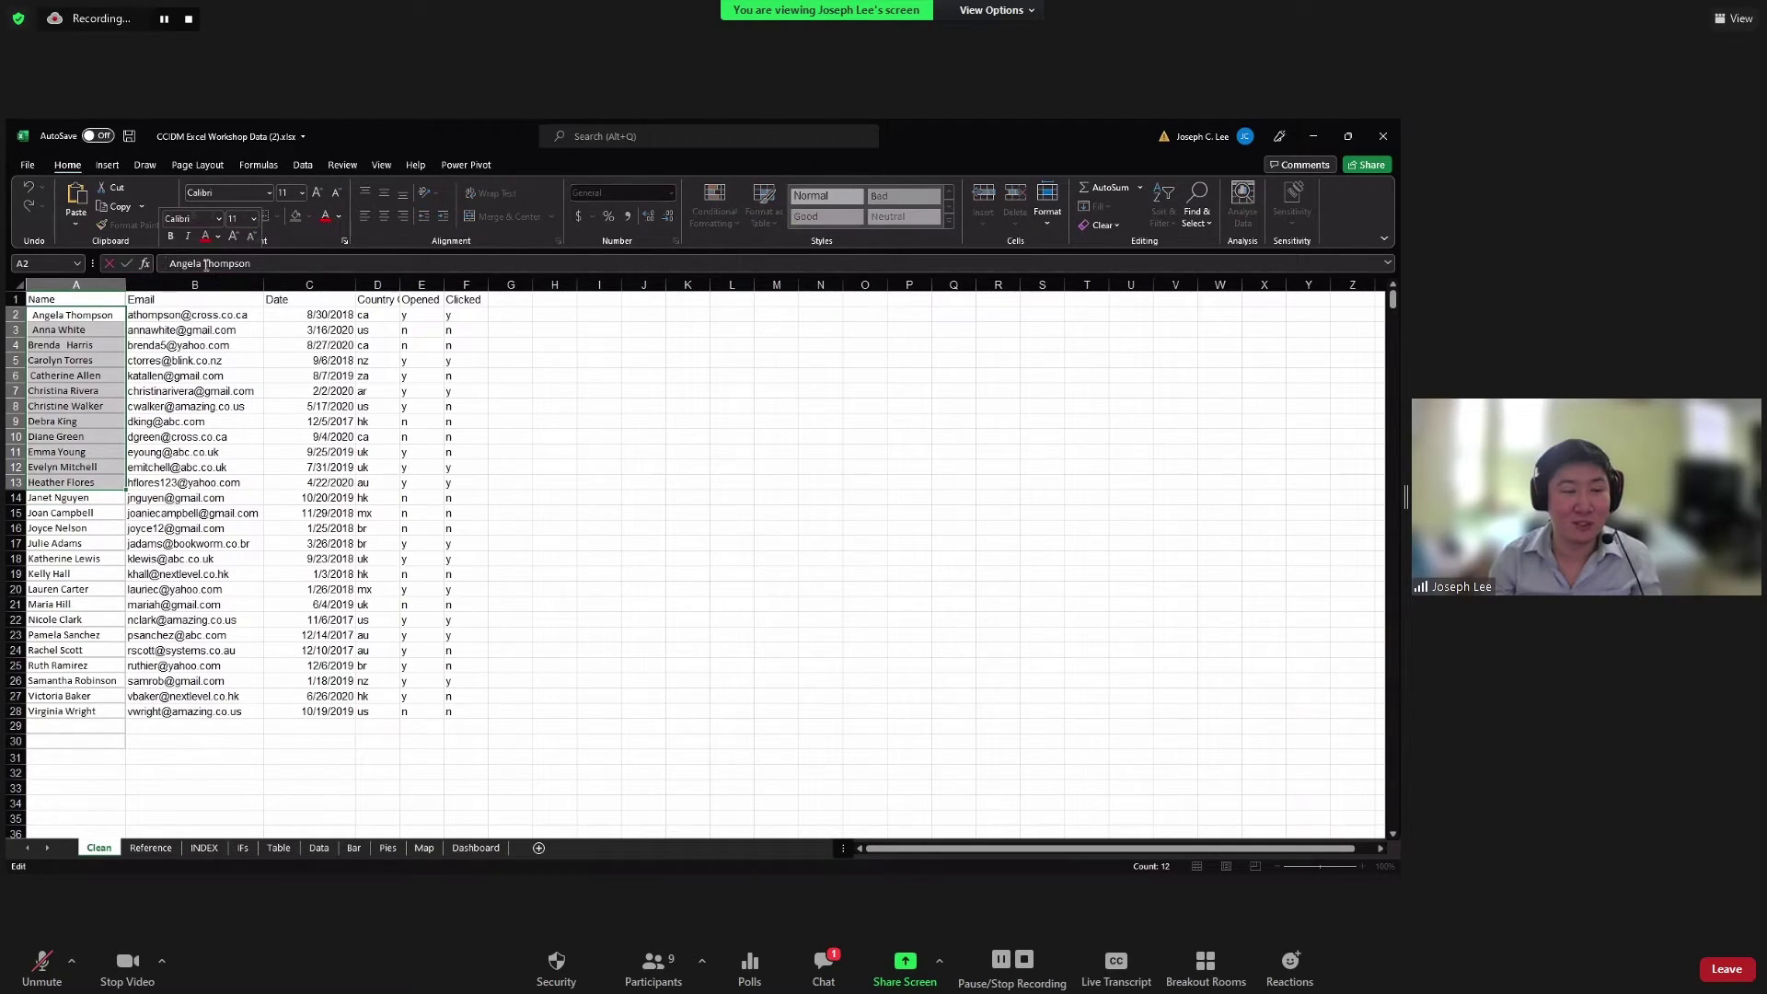
pyautogui.click(115, 318)
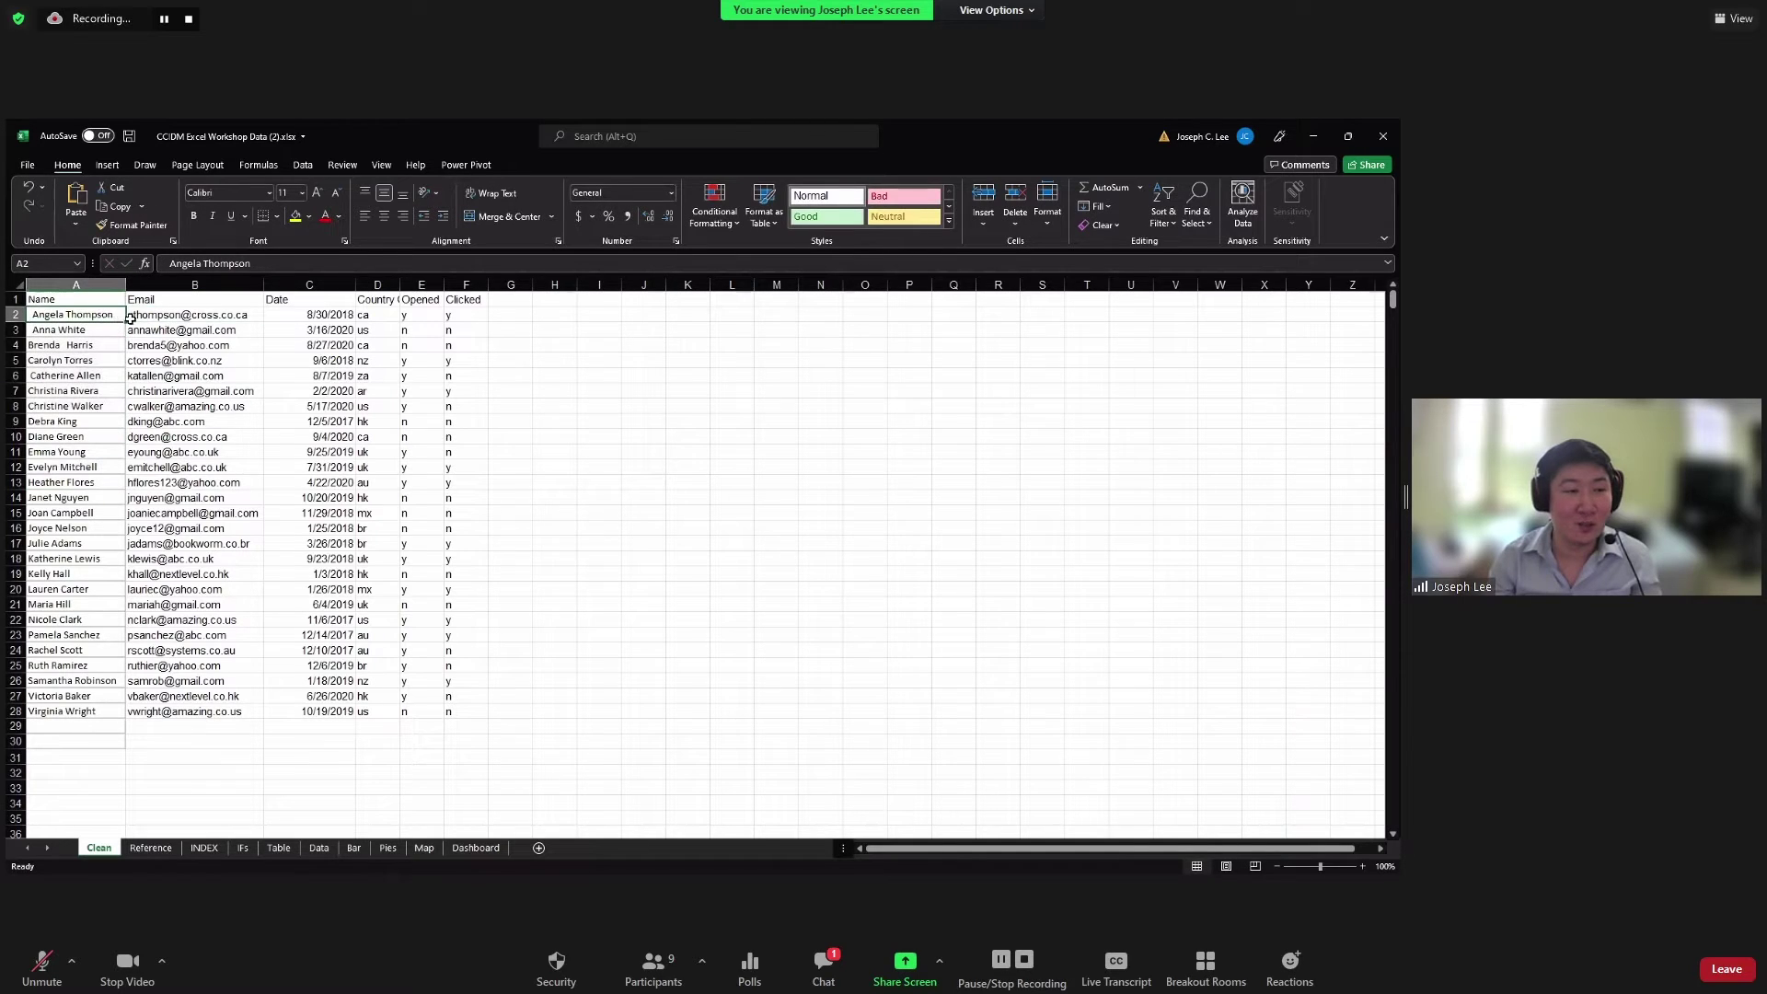
pyautogui.click(138, 316)
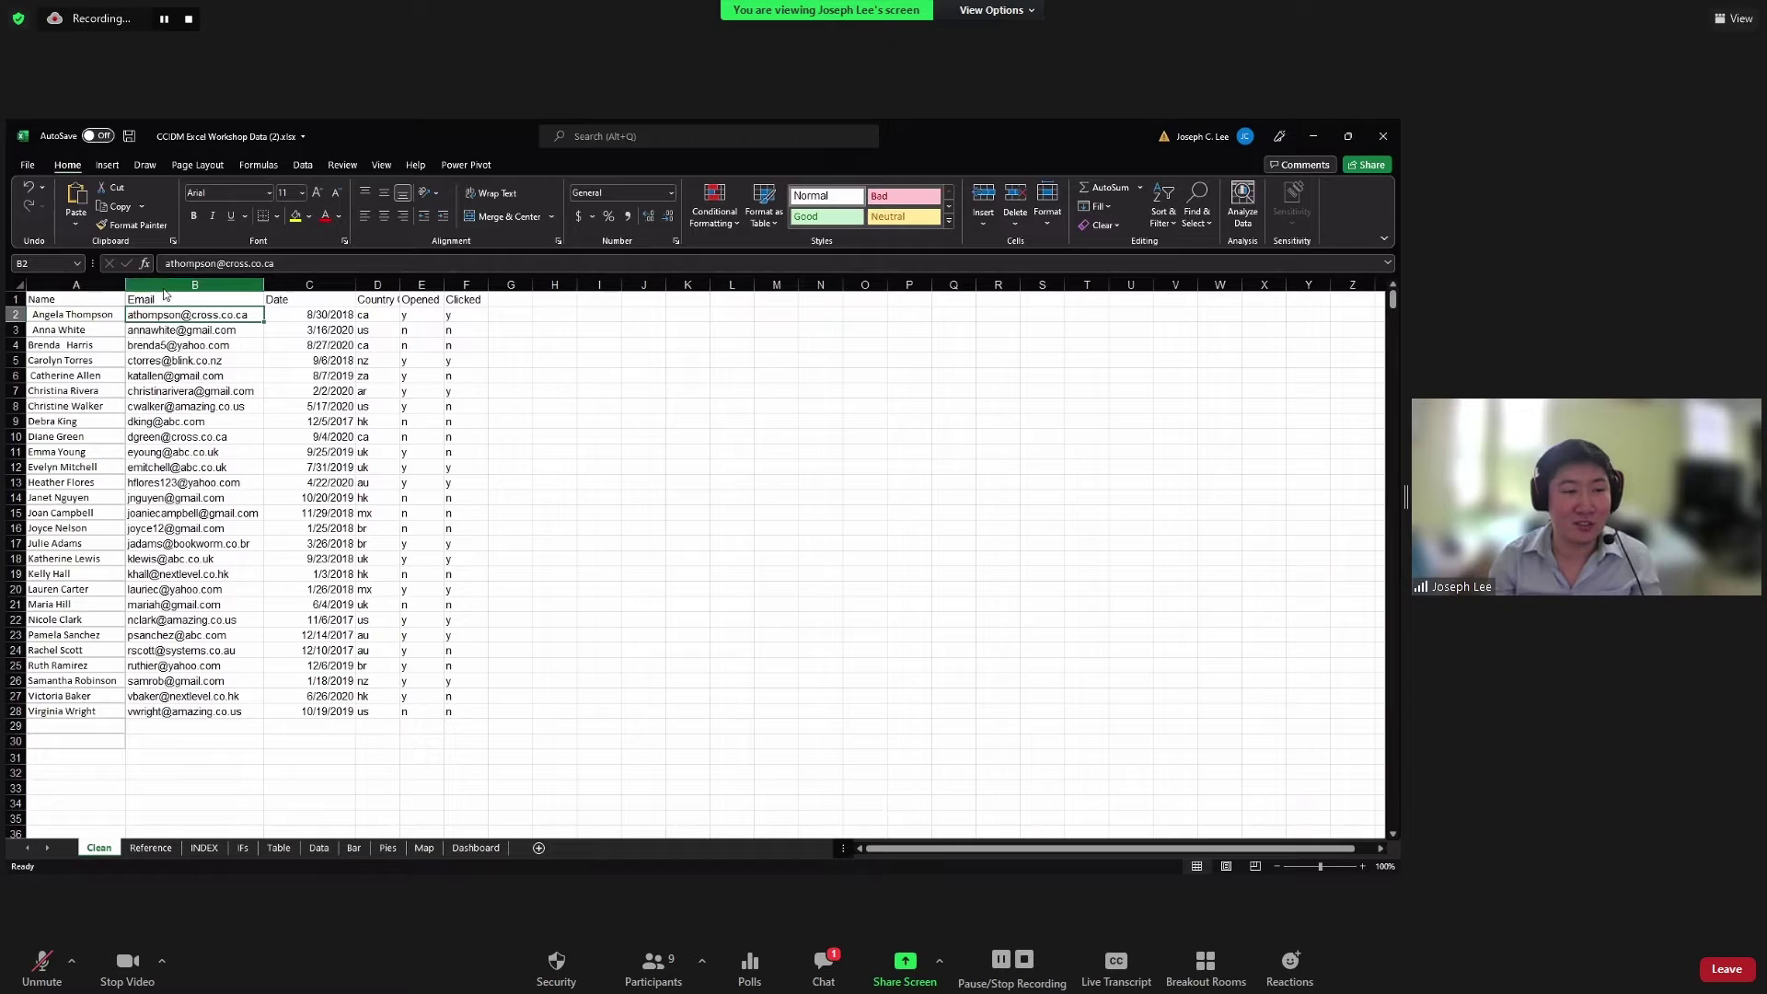
# Step: Insert a blank column B beside Name and compare A2's spacing against the empty B2
pyautogui.rightClick(166, 286)
pyautogui.click(205, 408)
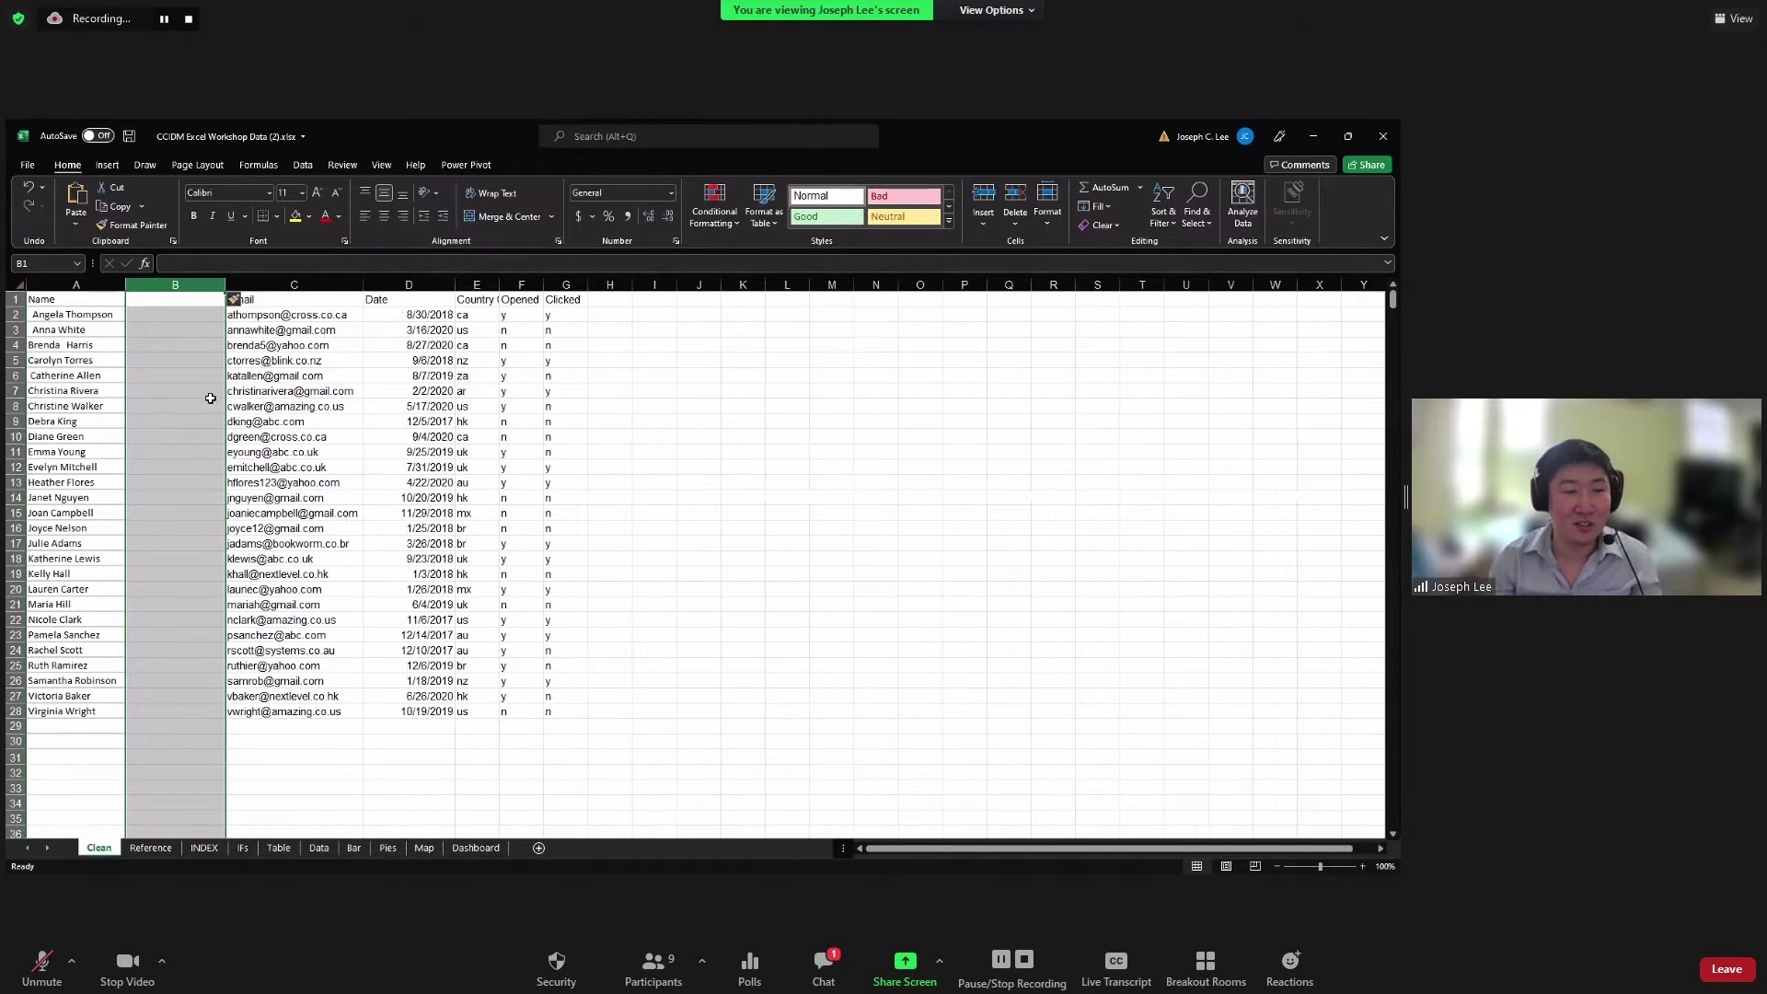
pyautogui.click(185, 313)
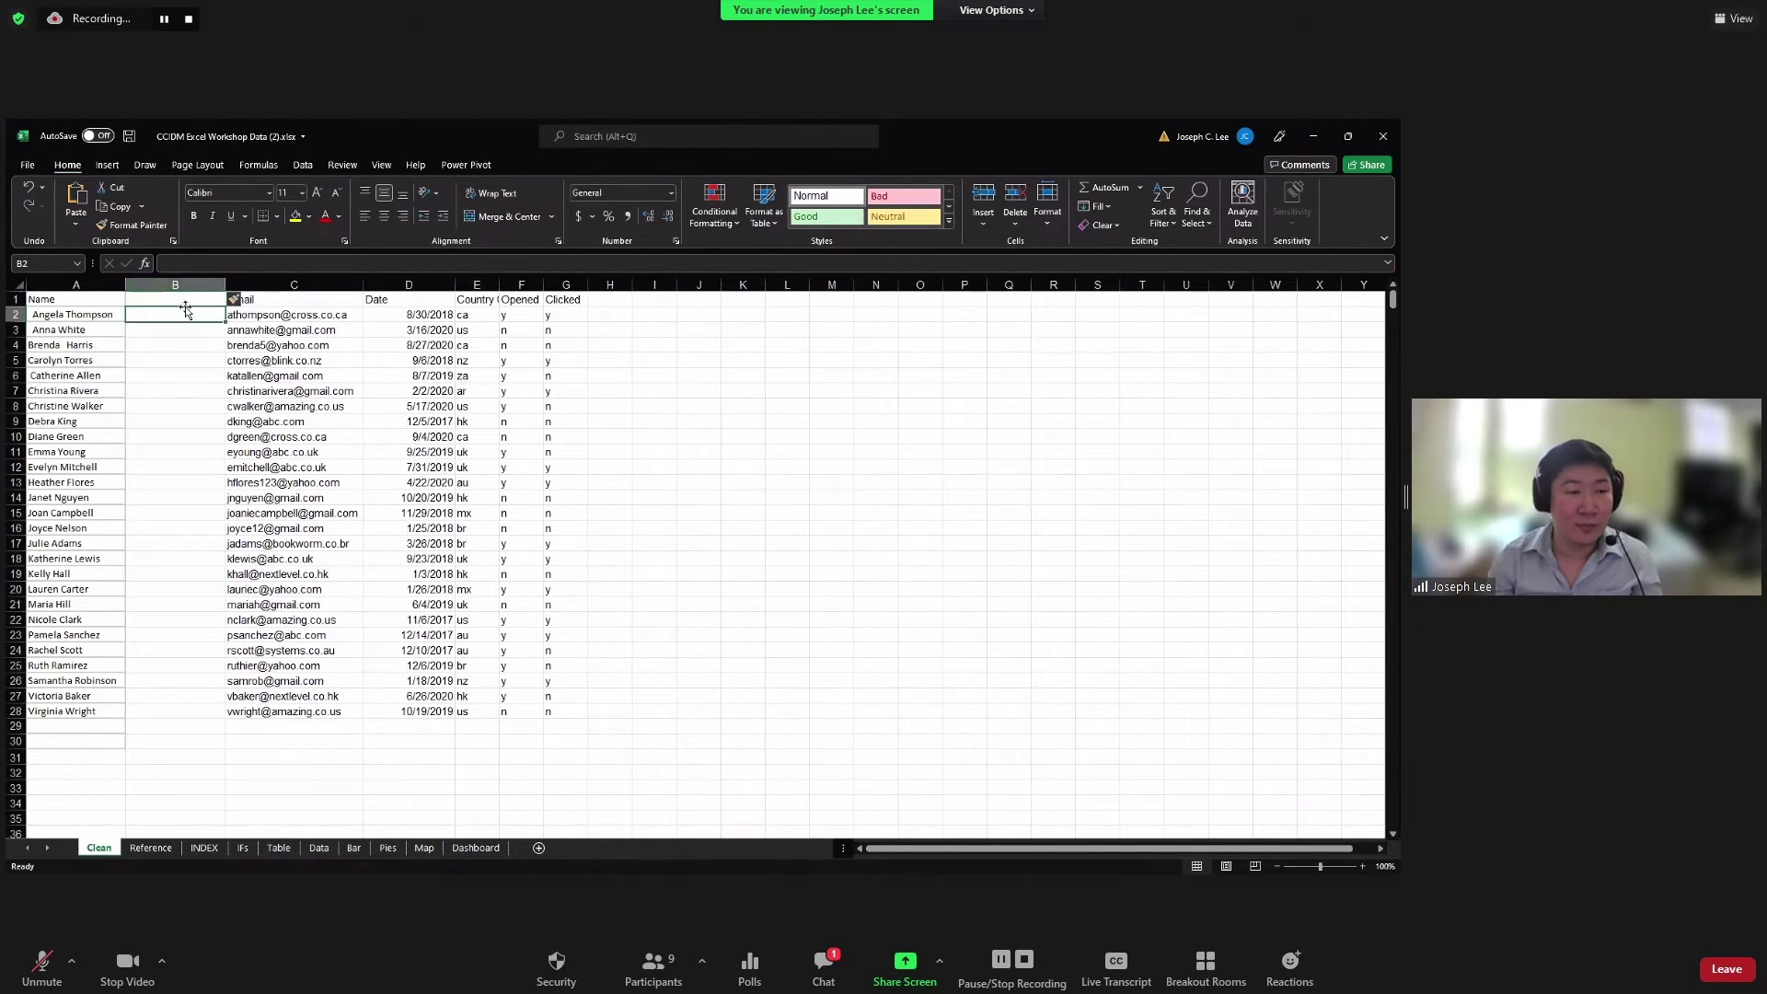
pyautogui.click(110, 314)
pyautogui.click(133, 316)
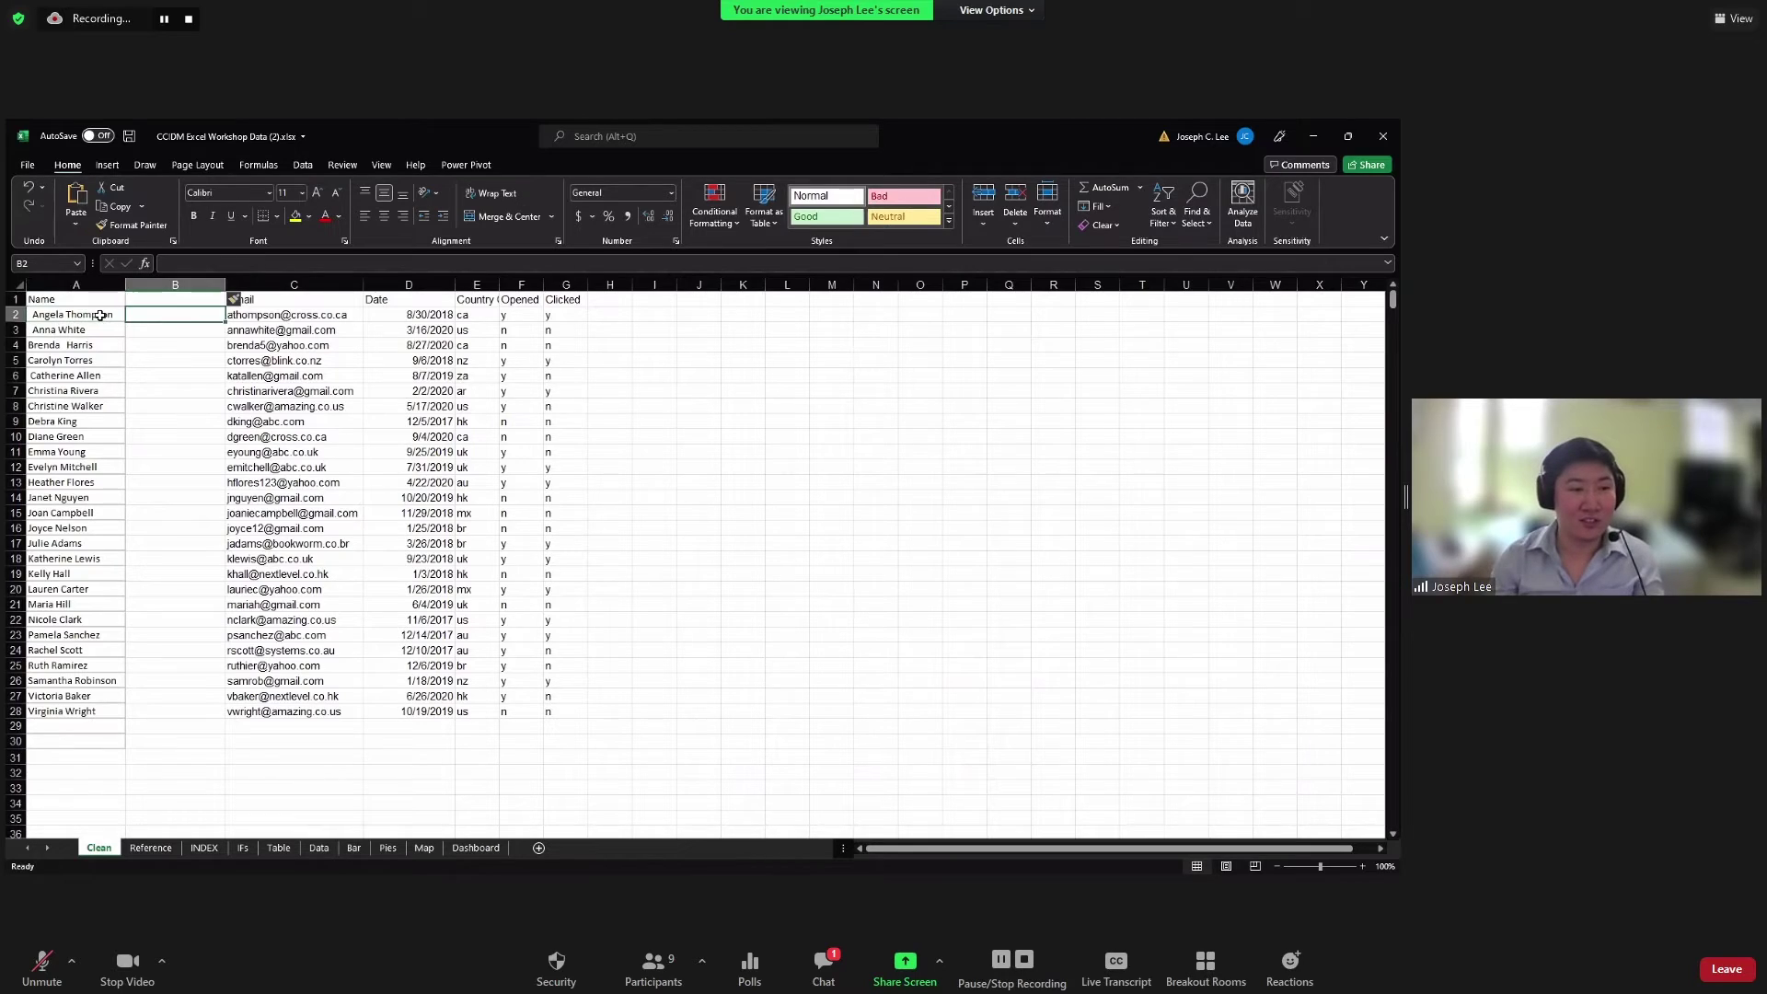
pyautogui.click(115, 316)
pyautogui.click(133, 318)
pyautogui.click(118, 317)
pyautogui.click(138, 321)
pyautogui.click(111, 316)
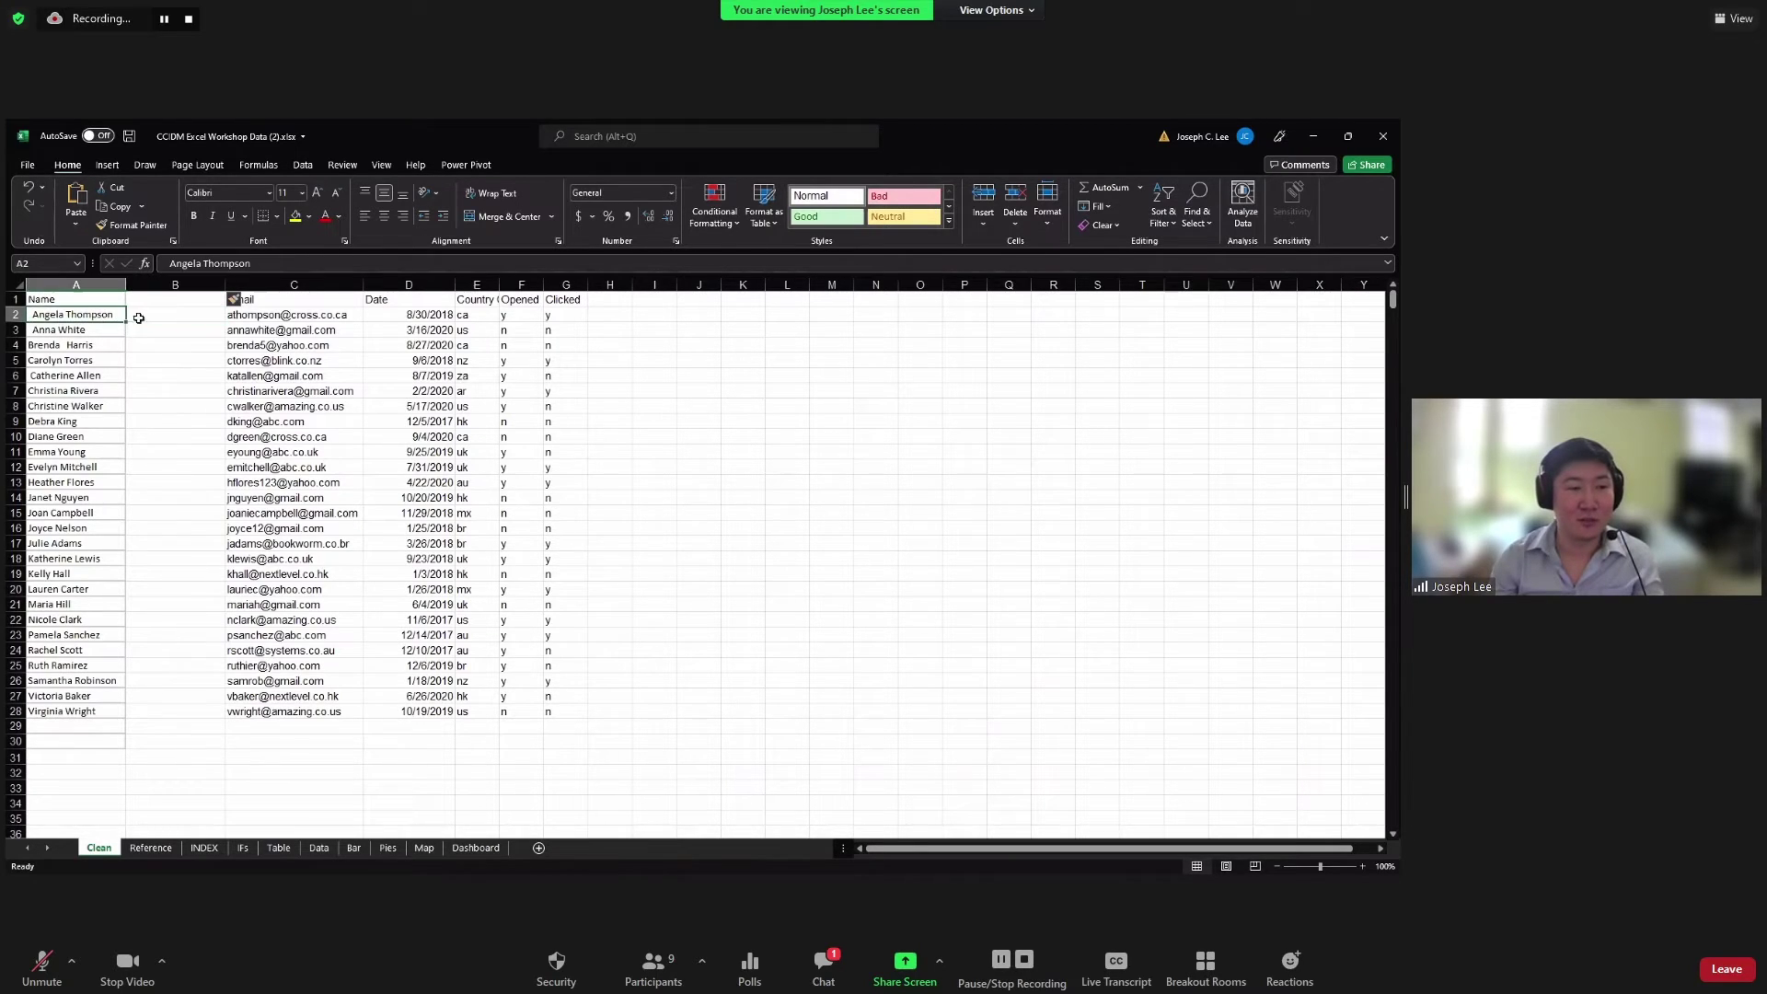
pyautogui.click(142, 317)
pyautogui.click(96, 315)
pyautogui.click(143, 316)
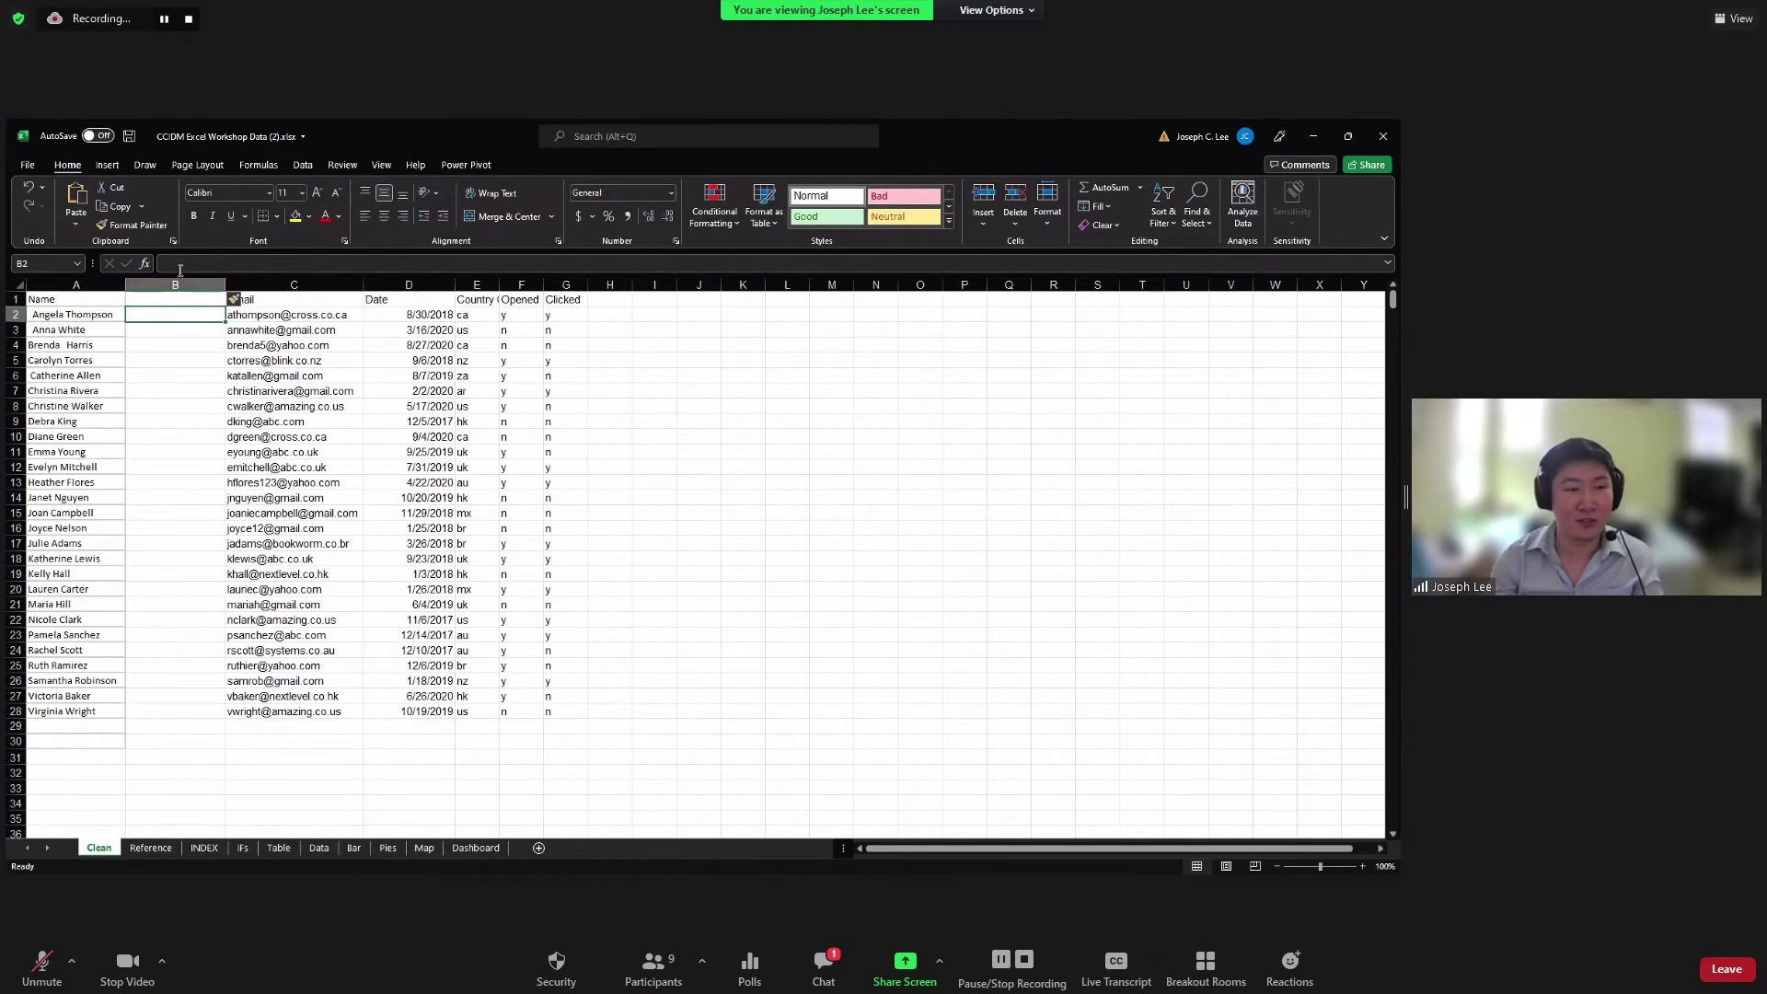
pyautogui.write('=')
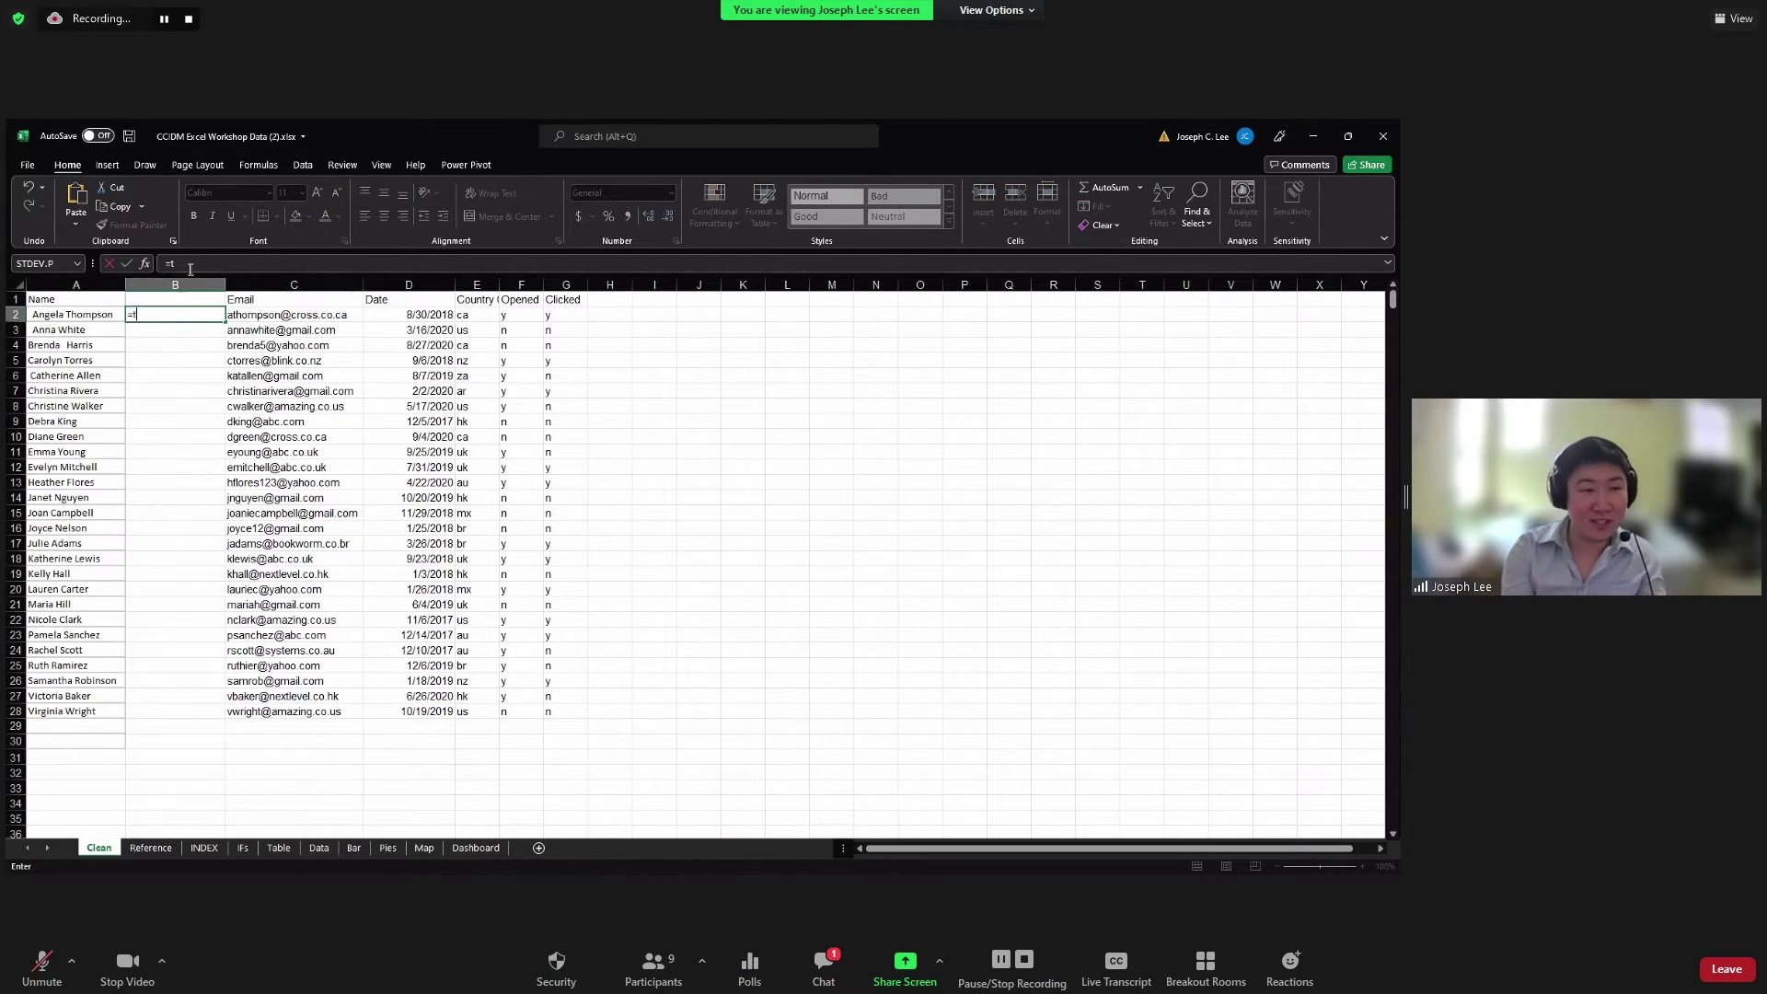
pyautogui.write('trim')
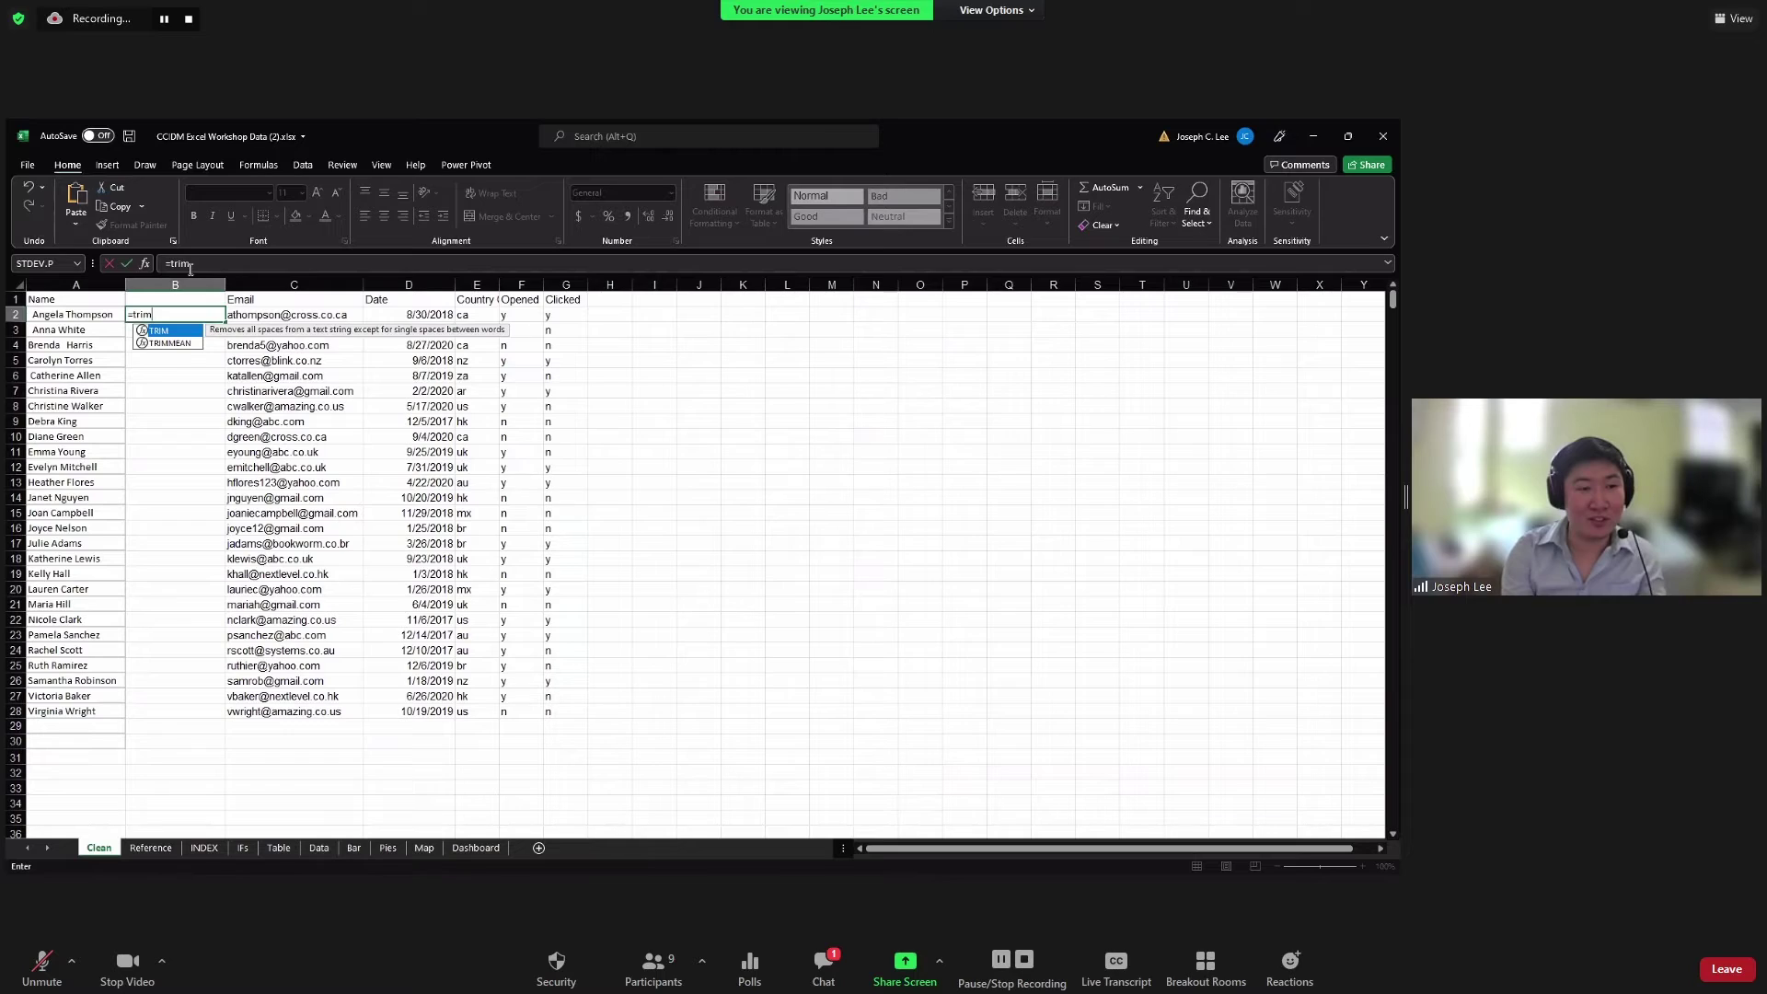
pyautogui.press('Tab')
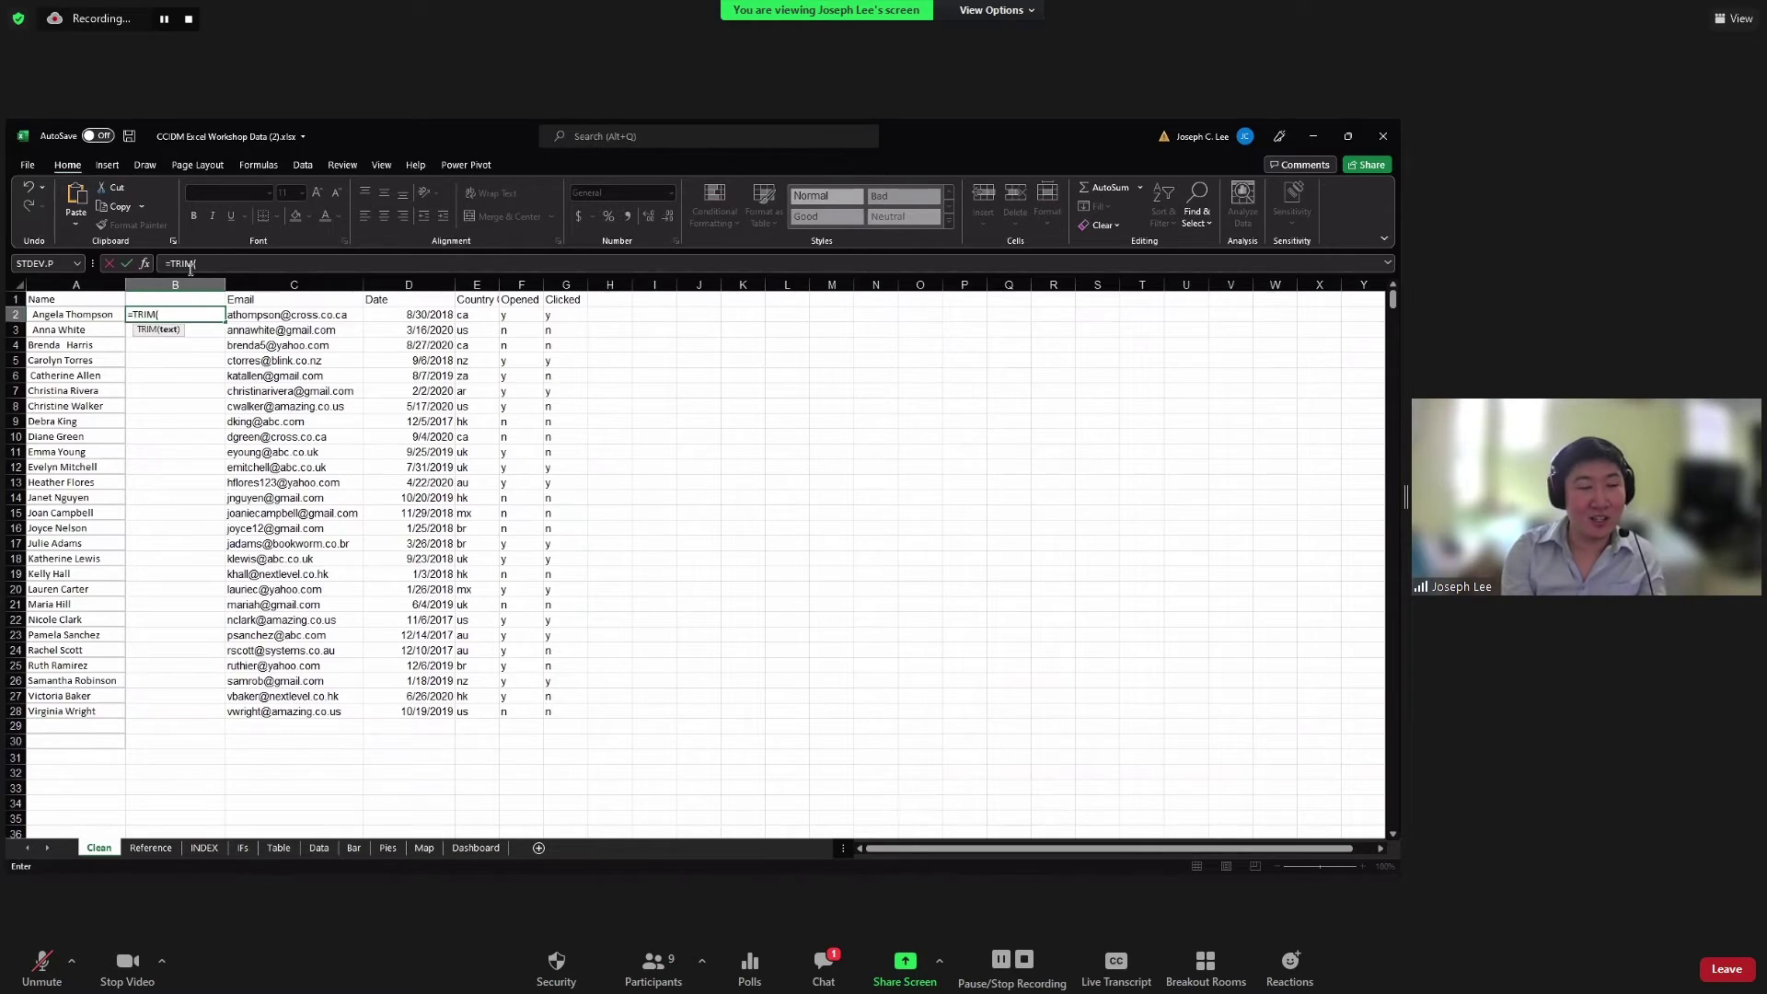
pyautogui.click(89, 315)
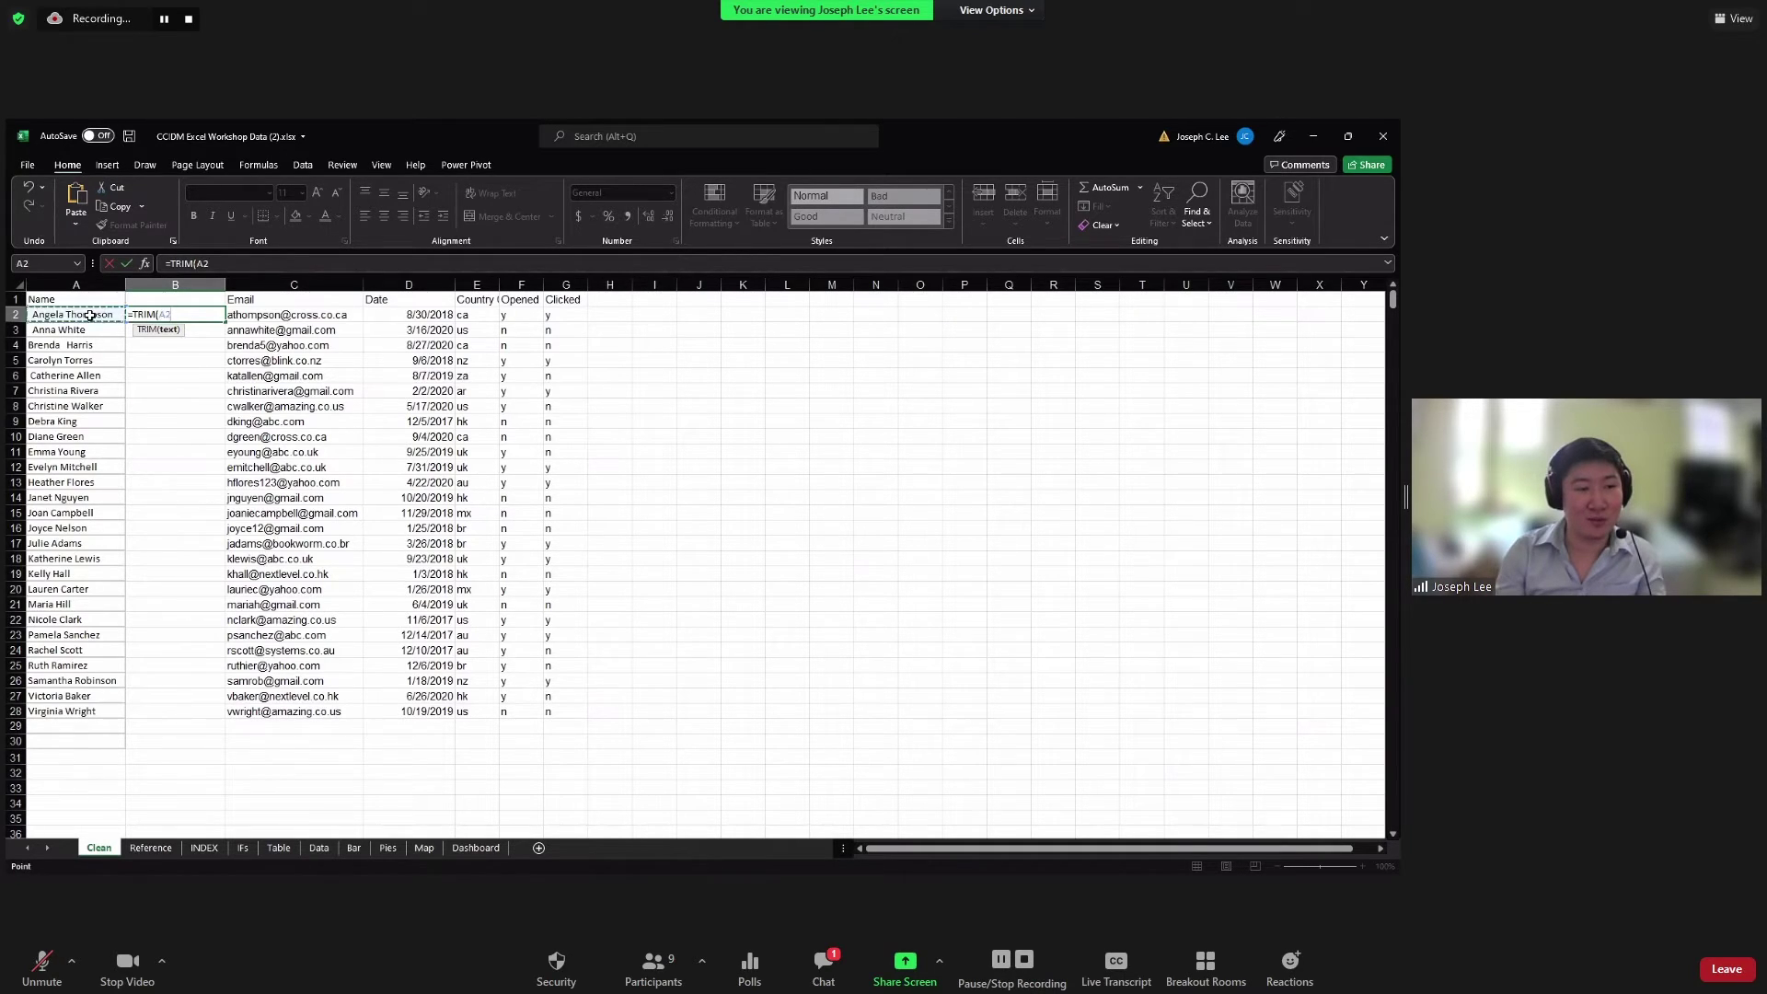
pyautogui.press('Return')
pyautogui.click(153, 315)
# Step: Fill the =TRIM formula from B2 down to B28 using the fill handle
pyautogui.click(107, 318)
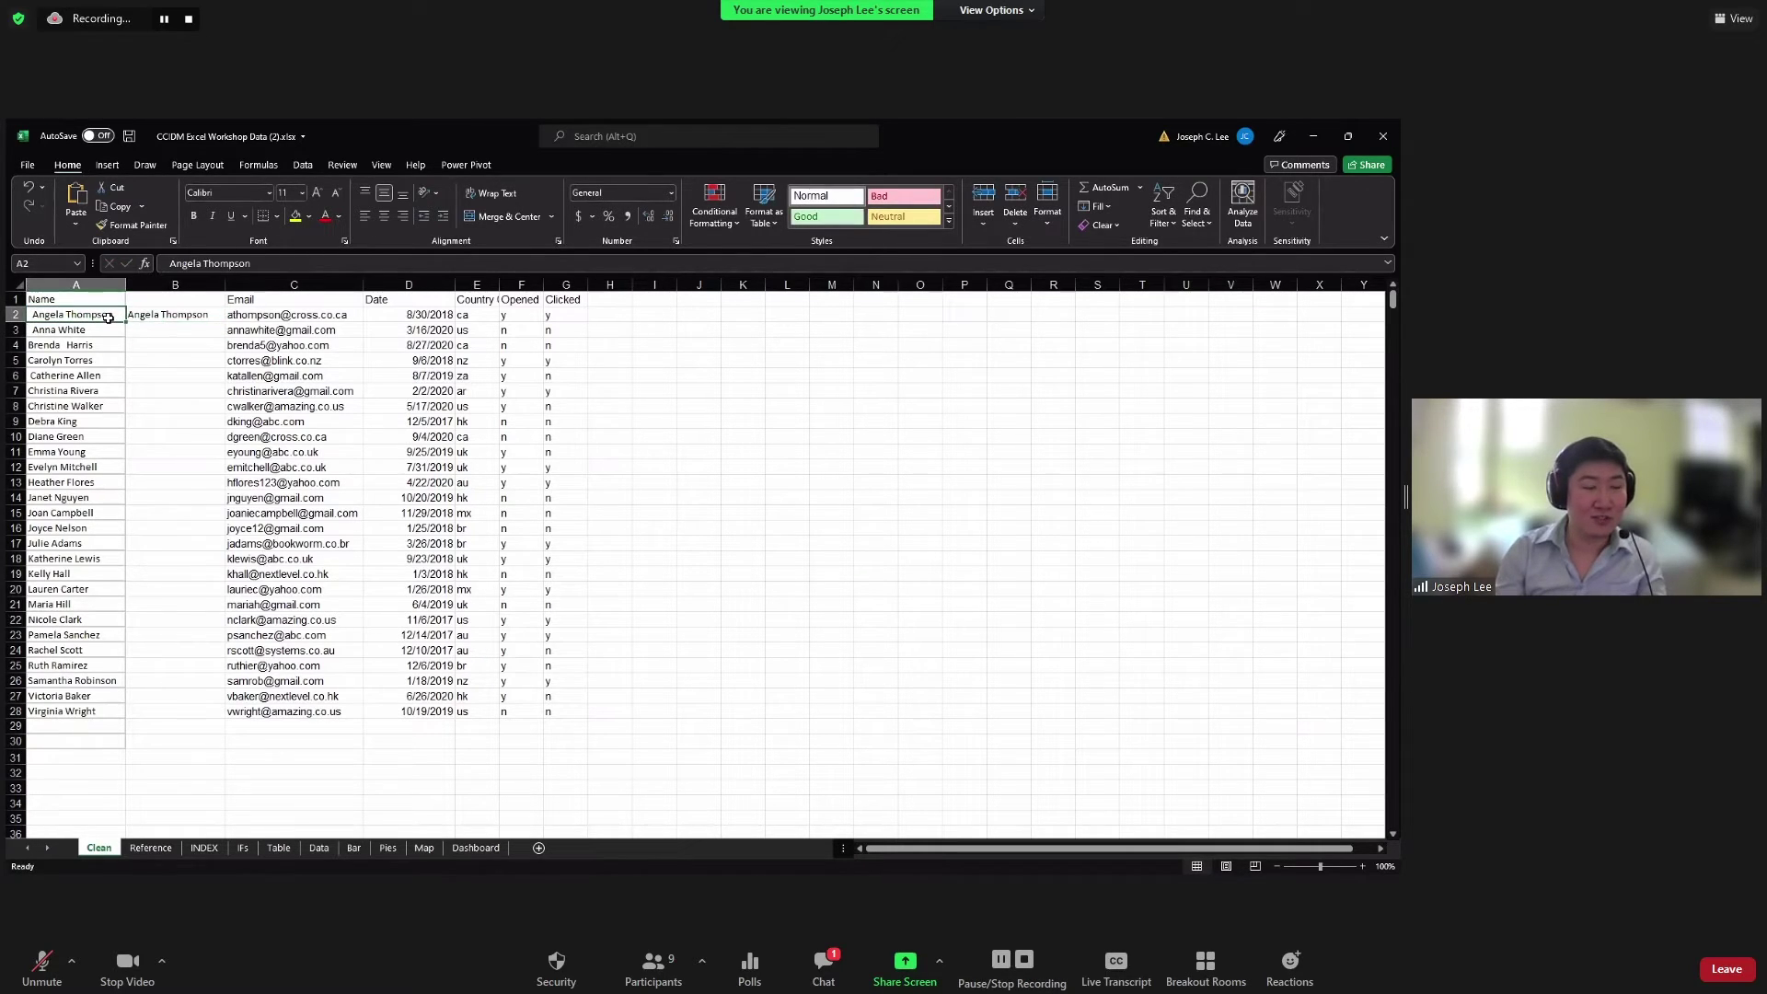
pyautogui.click(160, 263)
pyautogui.click(179, 316)
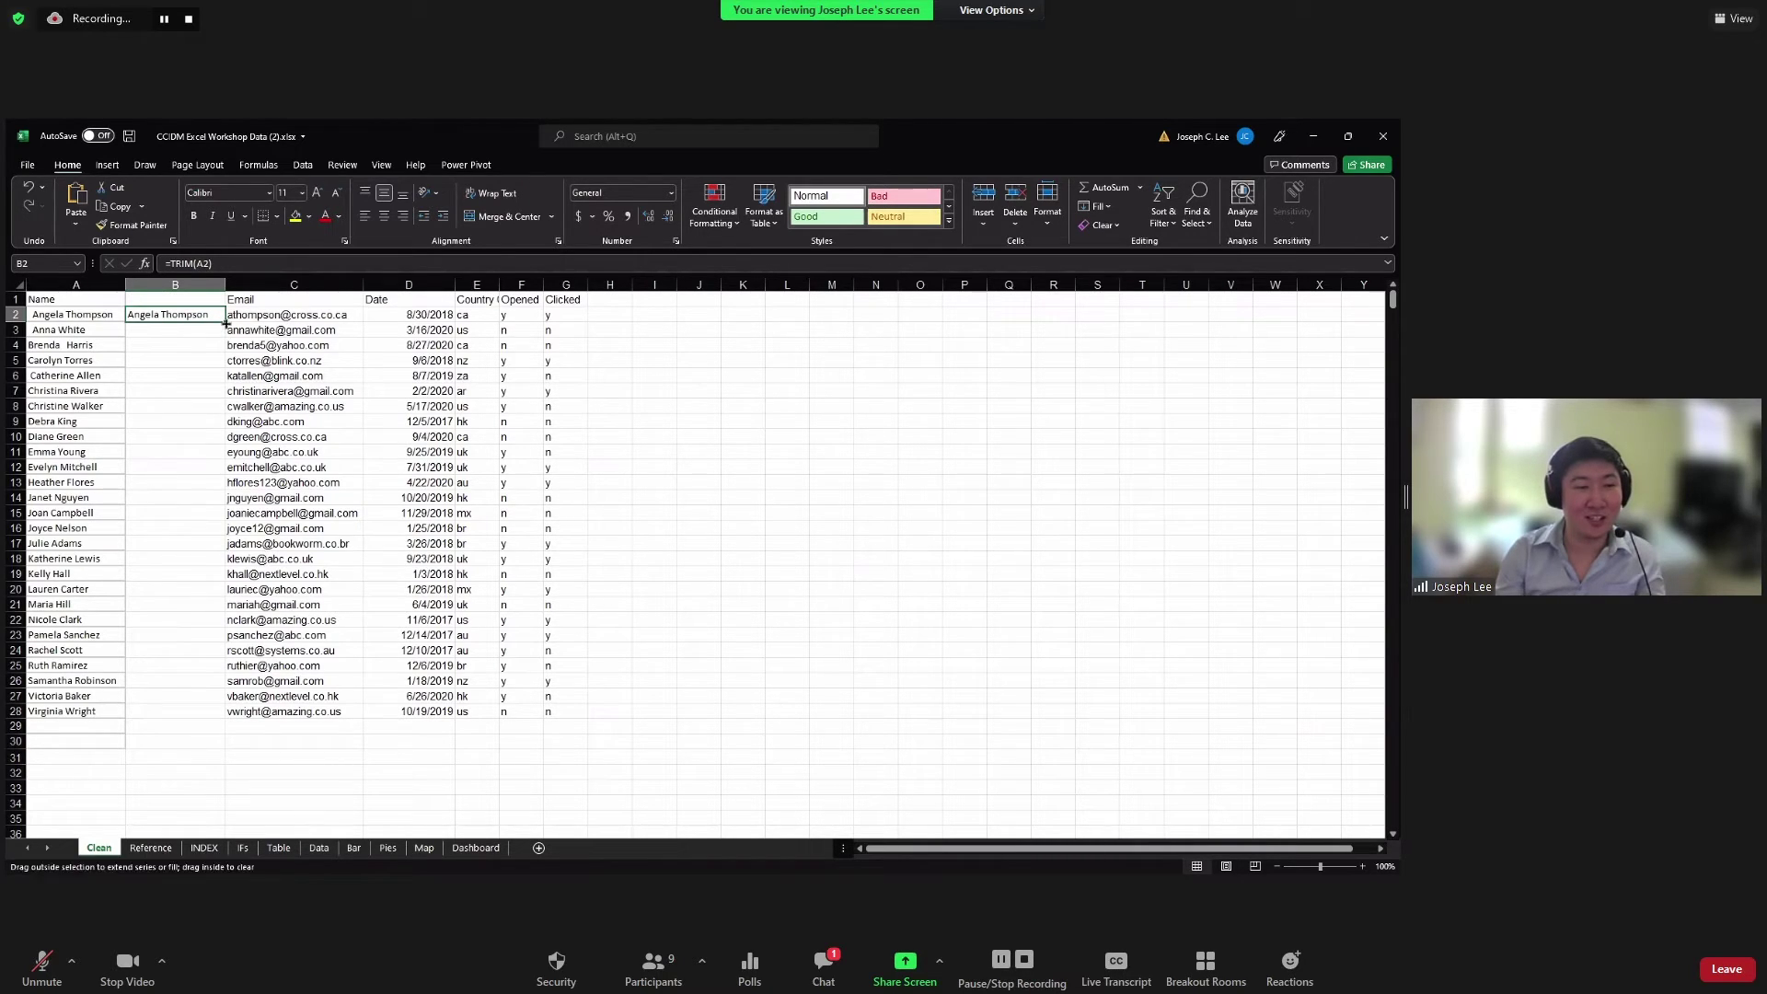
pyautogui.doubleClick(227, 323)
# Step: Spot-check original versus trimmed names and their formulas in rows 2, 3 and 28
pyautogui.moveTo(204, 314); pyautogui.dragTo(165, 626)
pyautogui.moveTo(96, 709); pyautogui.dragTo(155, 710)
pyautogui.click(155, 710)
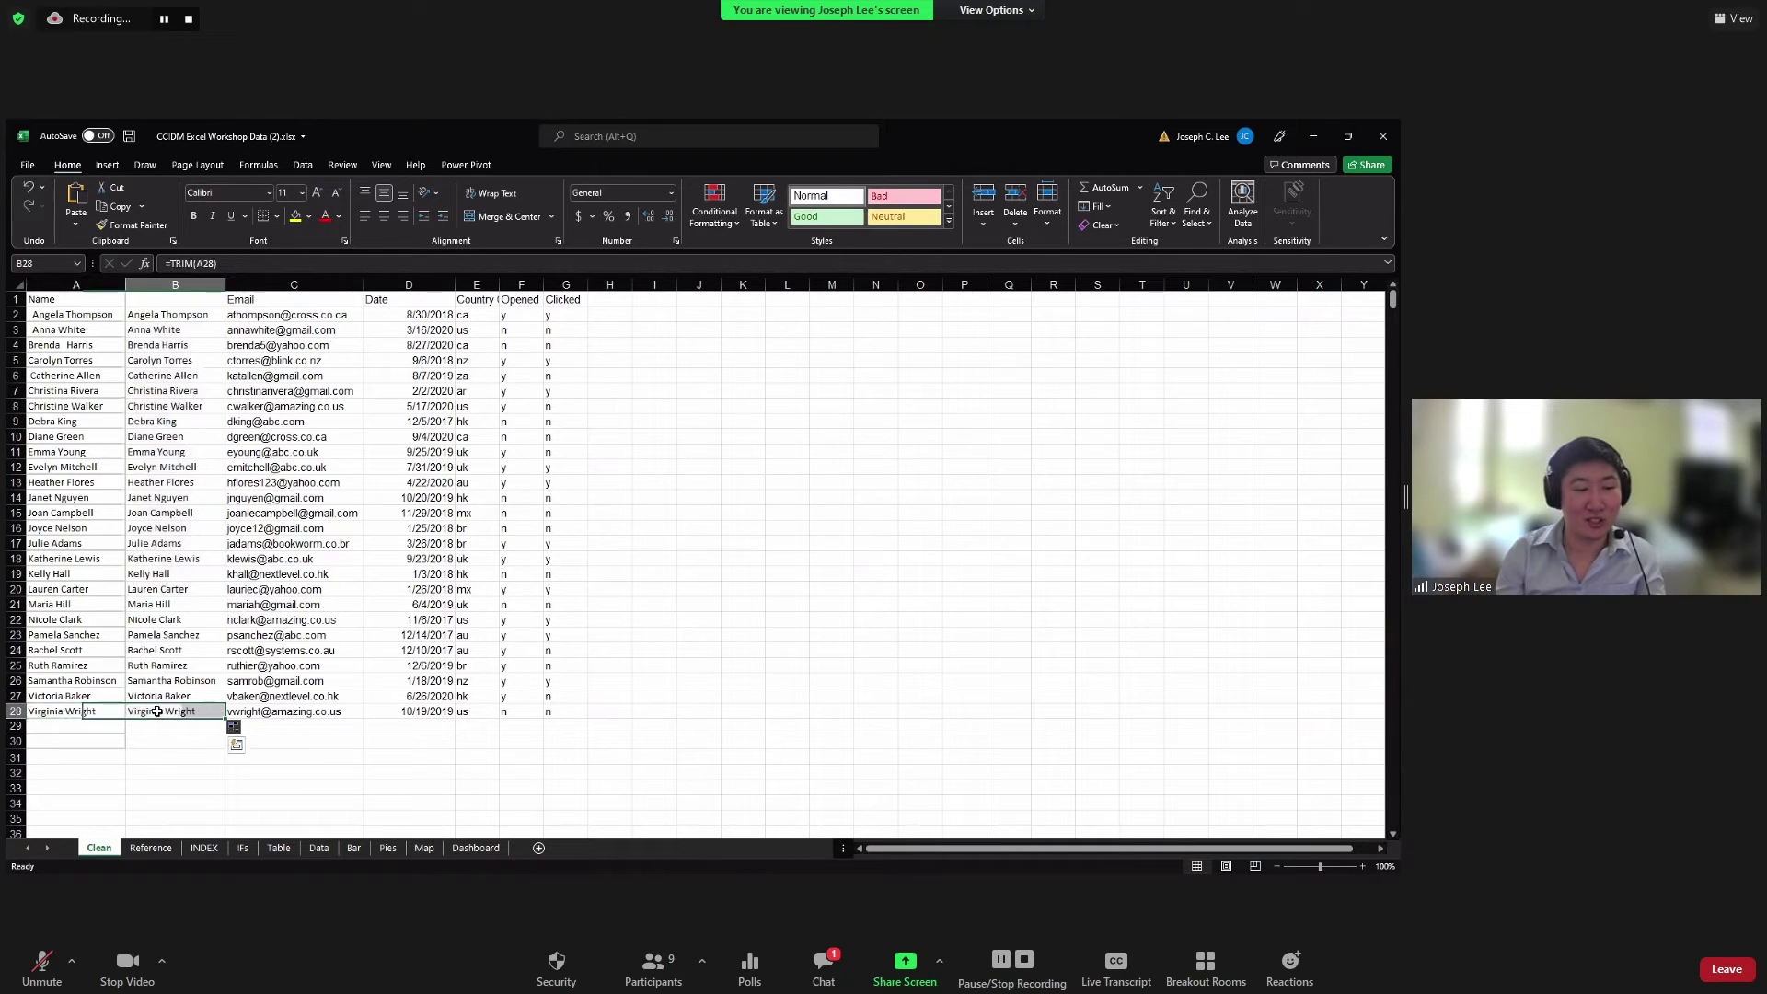
pyautogui.click(79, 316)
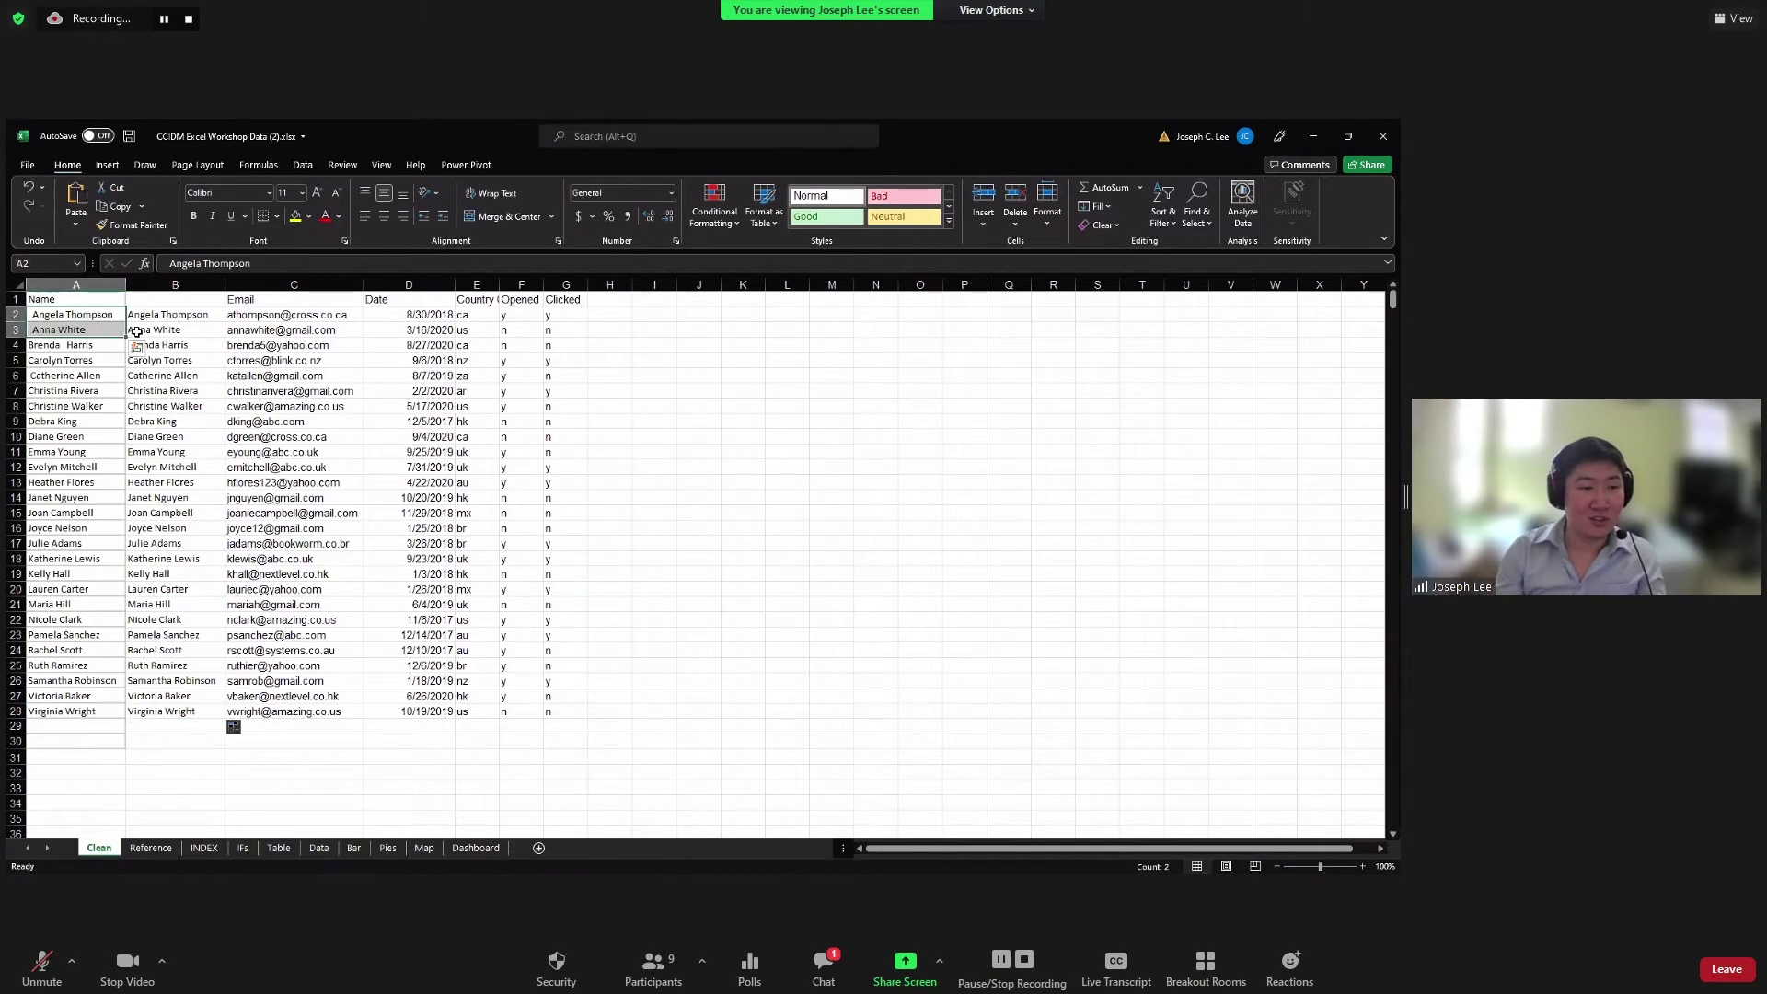
pyautogui.click(150, 316)
pyautogui.moveTo(118, 333)
pyautogui.mouseDown()
pyautogui.moveTo(138, 315)
pyautogui.moveTo(120, 322)
pyautogui.mouseUp()
pyautogui.click(153, 313)
pyautogui.press('Down')
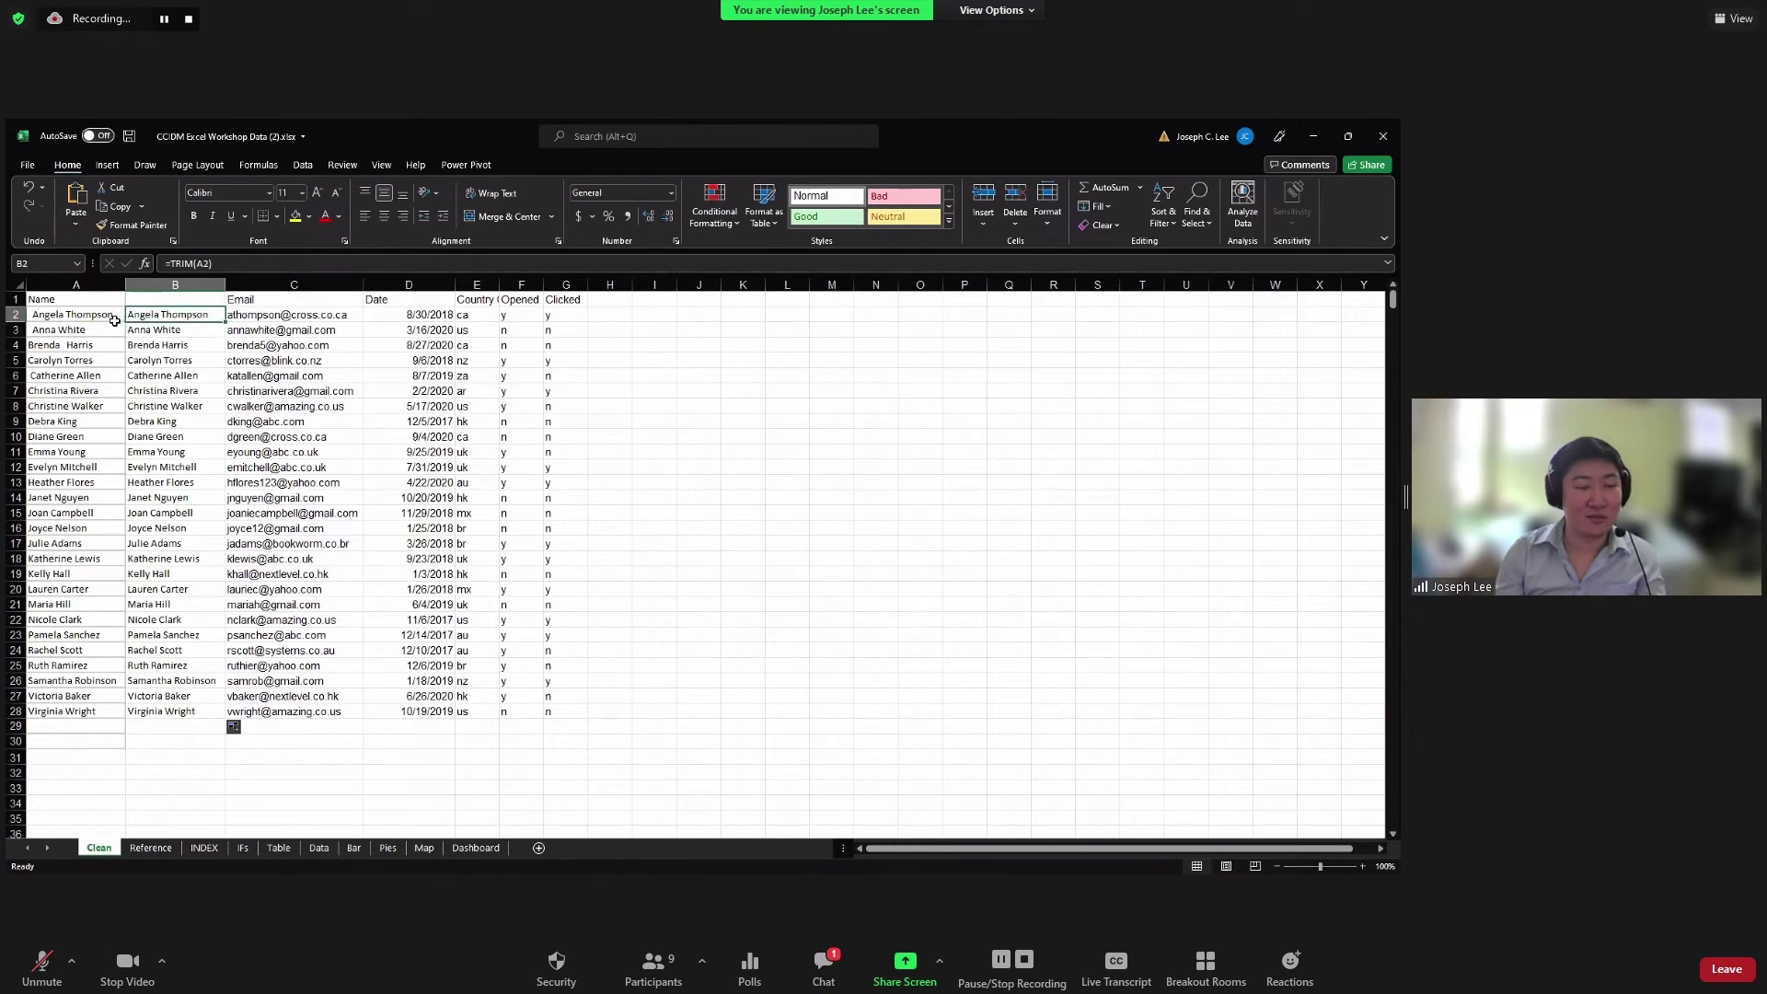
pyautogui.click(161, 314)
pyautogui.click(183, 704)
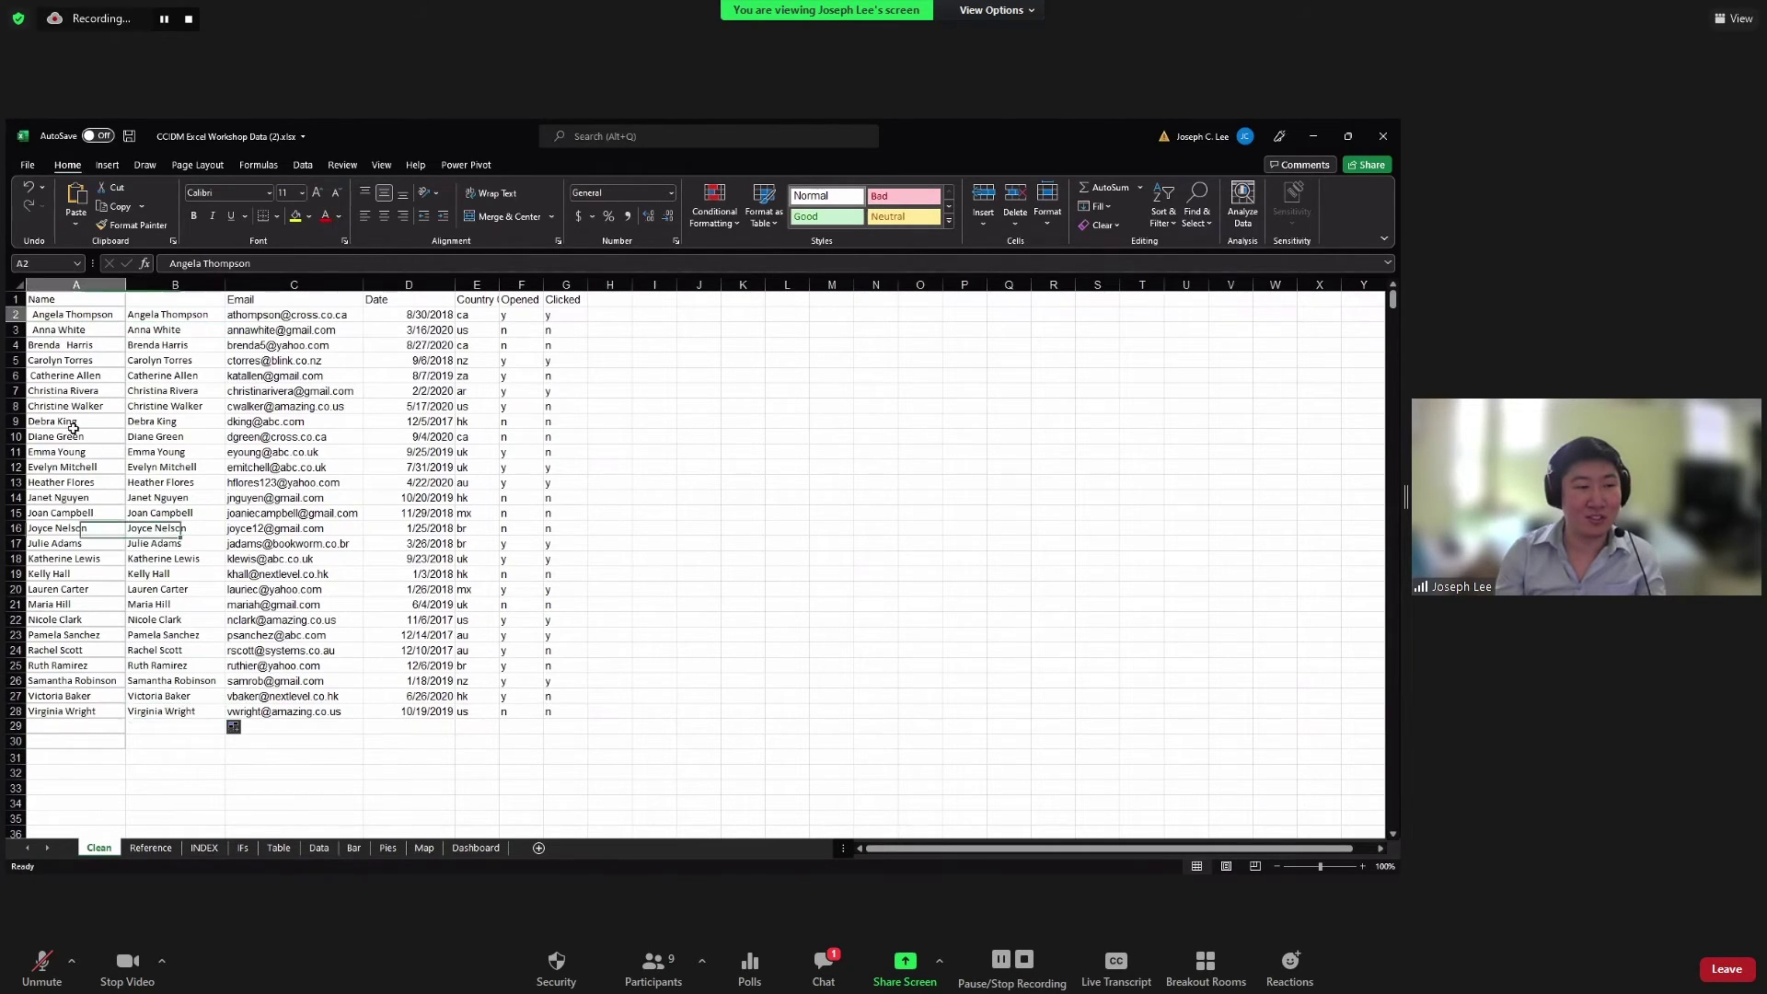
pyautogui.moveTo(62, 395); pyautogui.dragTo(185, 395)
pyautogui.click(176, 313)
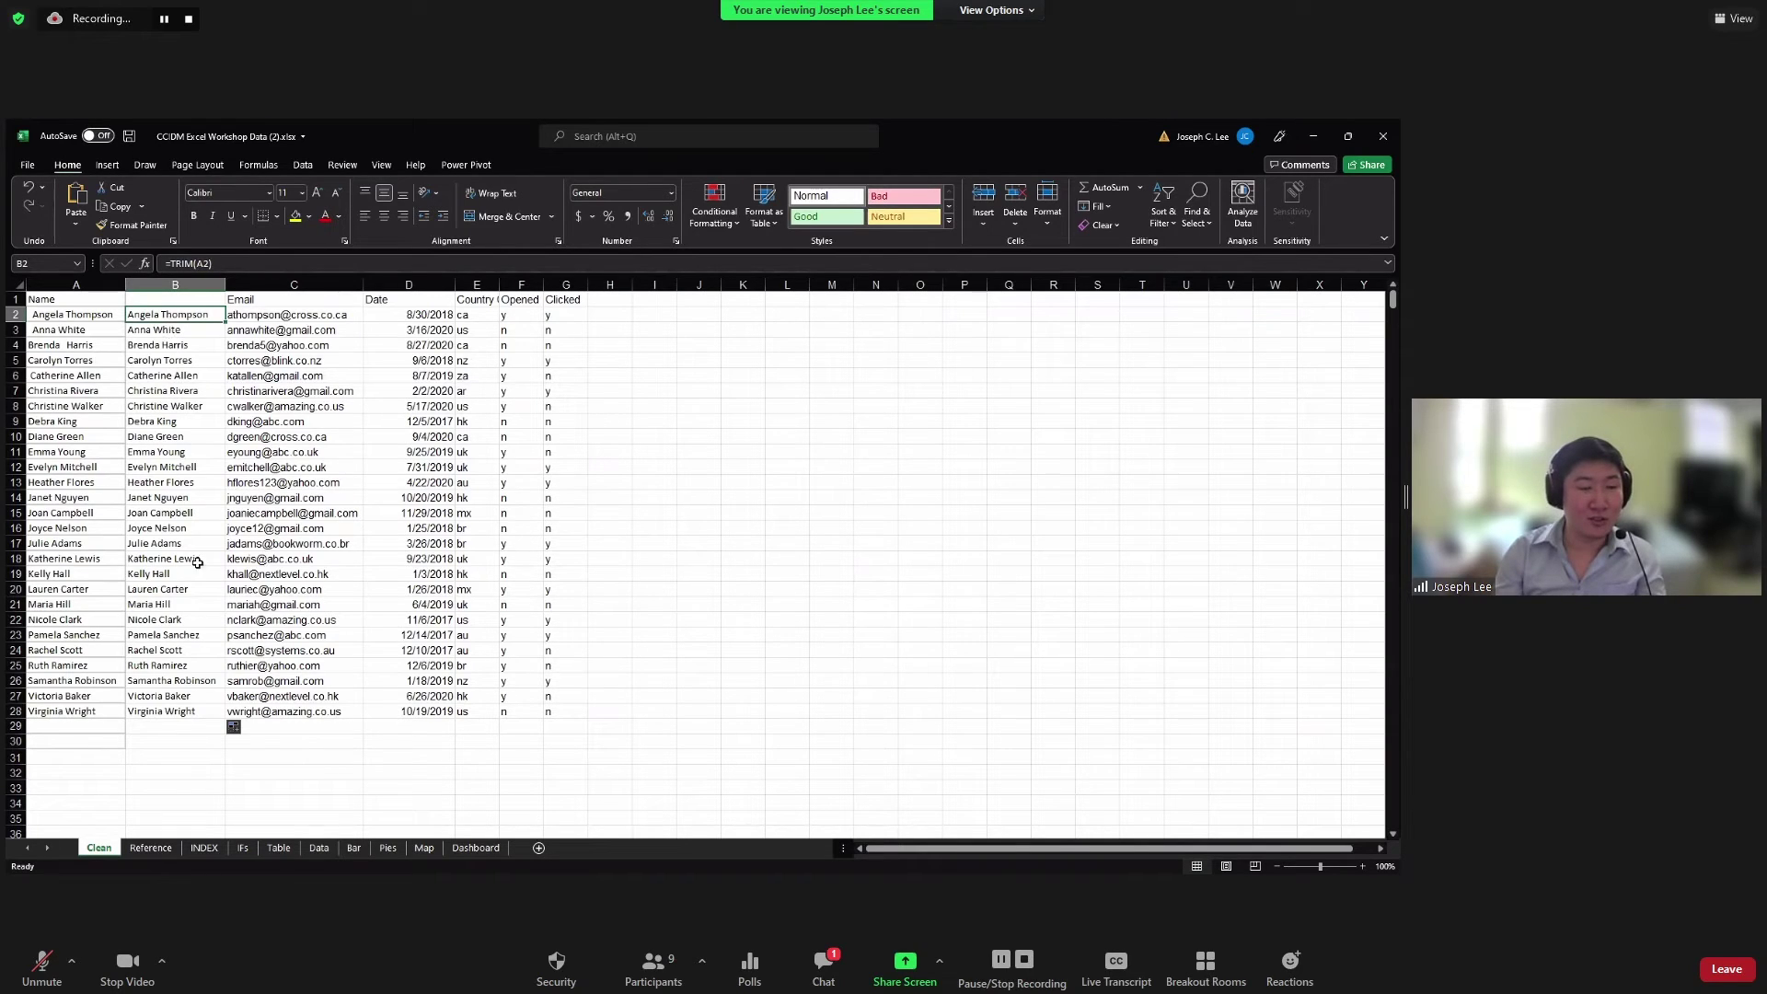
# Step: Copy the trimmed names in B2:B28 and paste them over A2 as plain values
pyautogui.keyDown('shift'); pyautogui.click(178, 711); pyautogui.keyUp('shift')
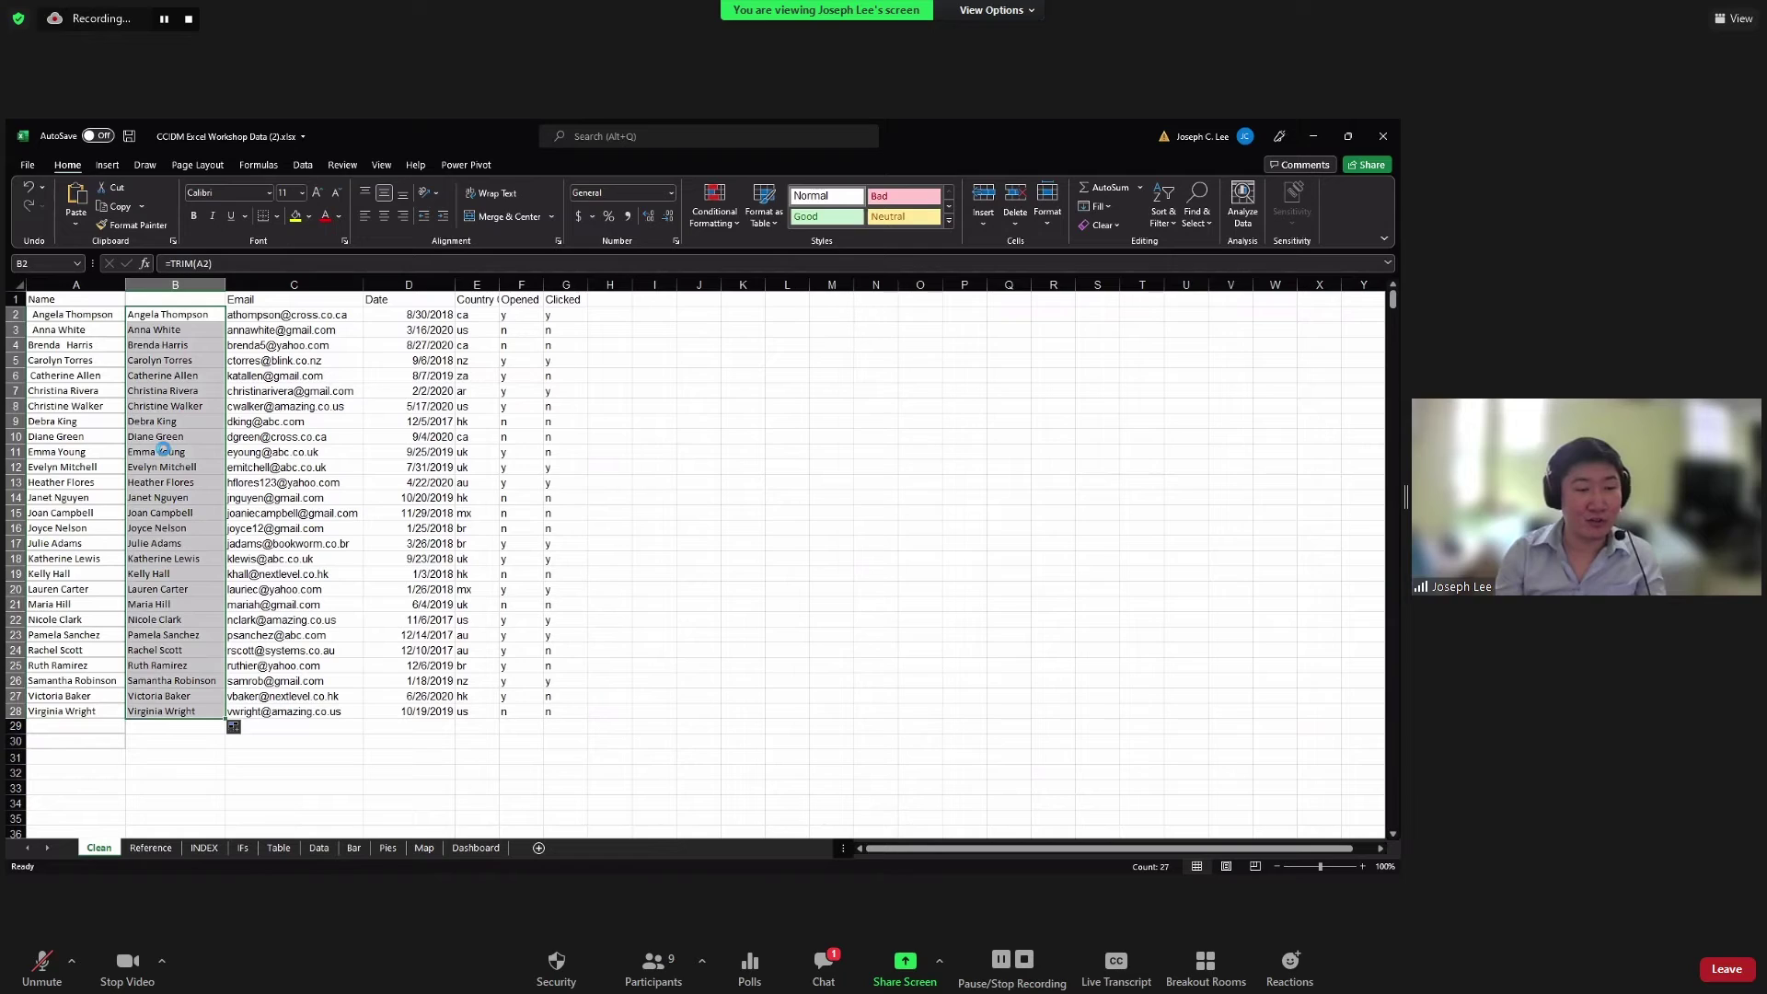
pyautogui.hotkey('ctrl', 'c')
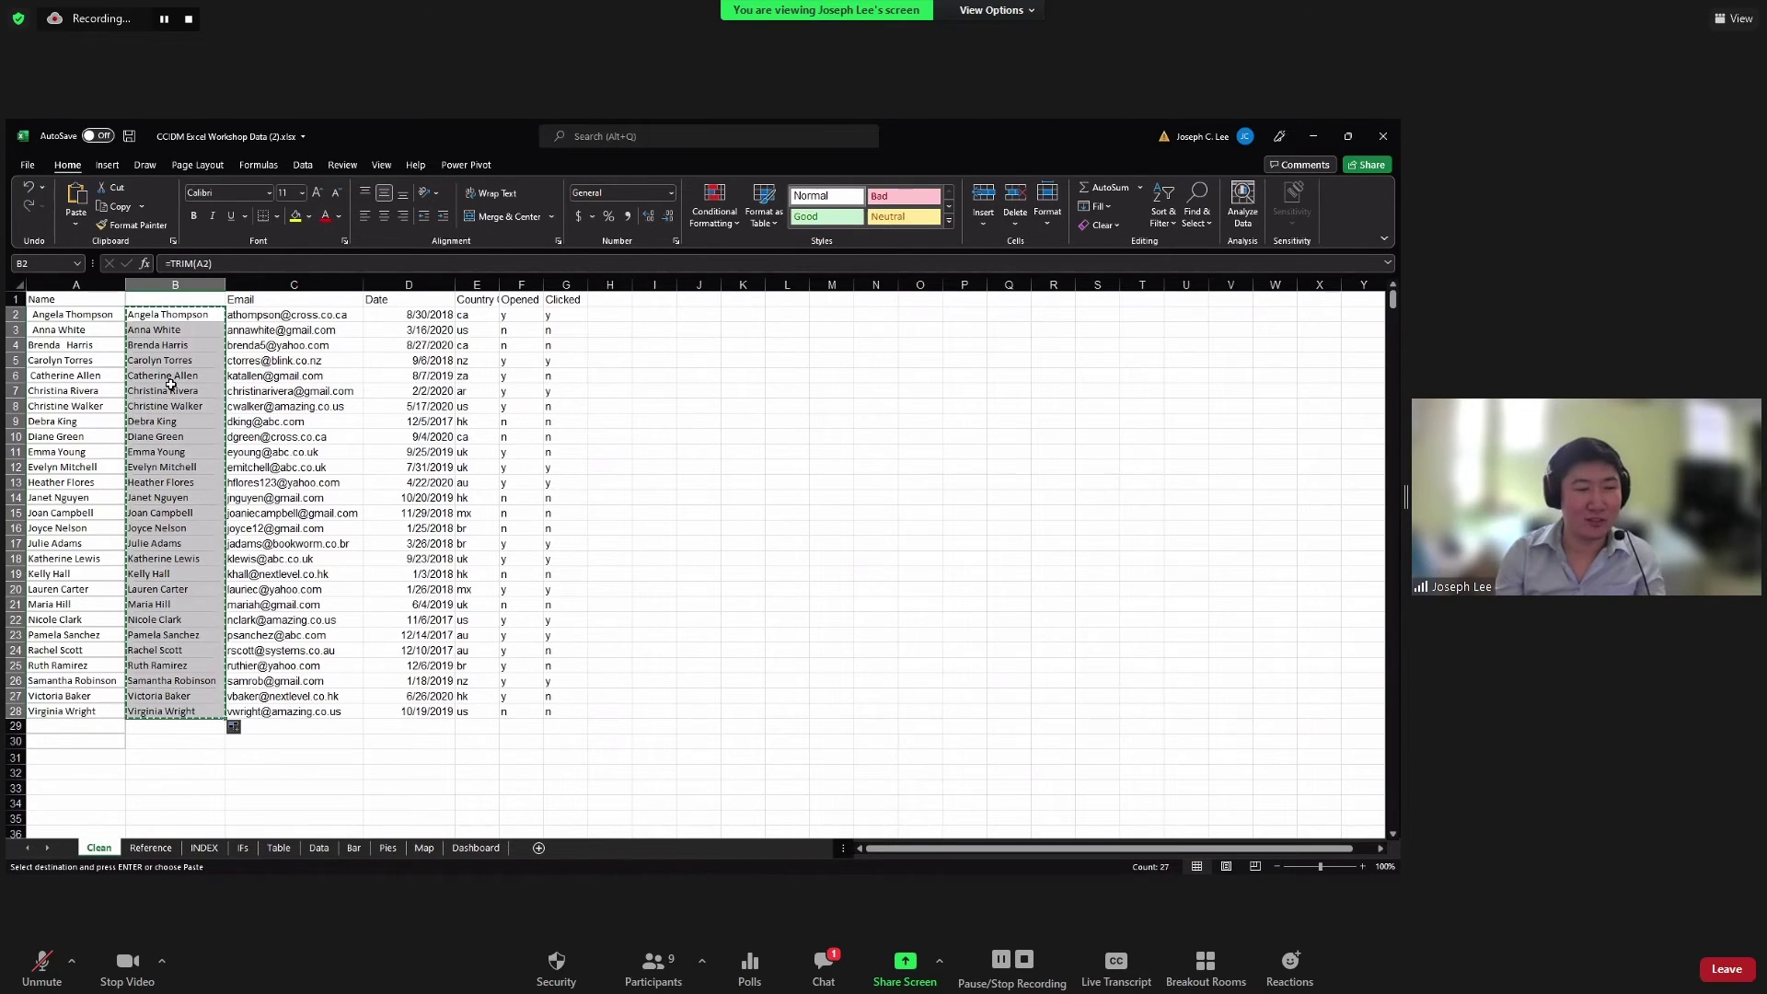
pyautogui.click(83, 316)
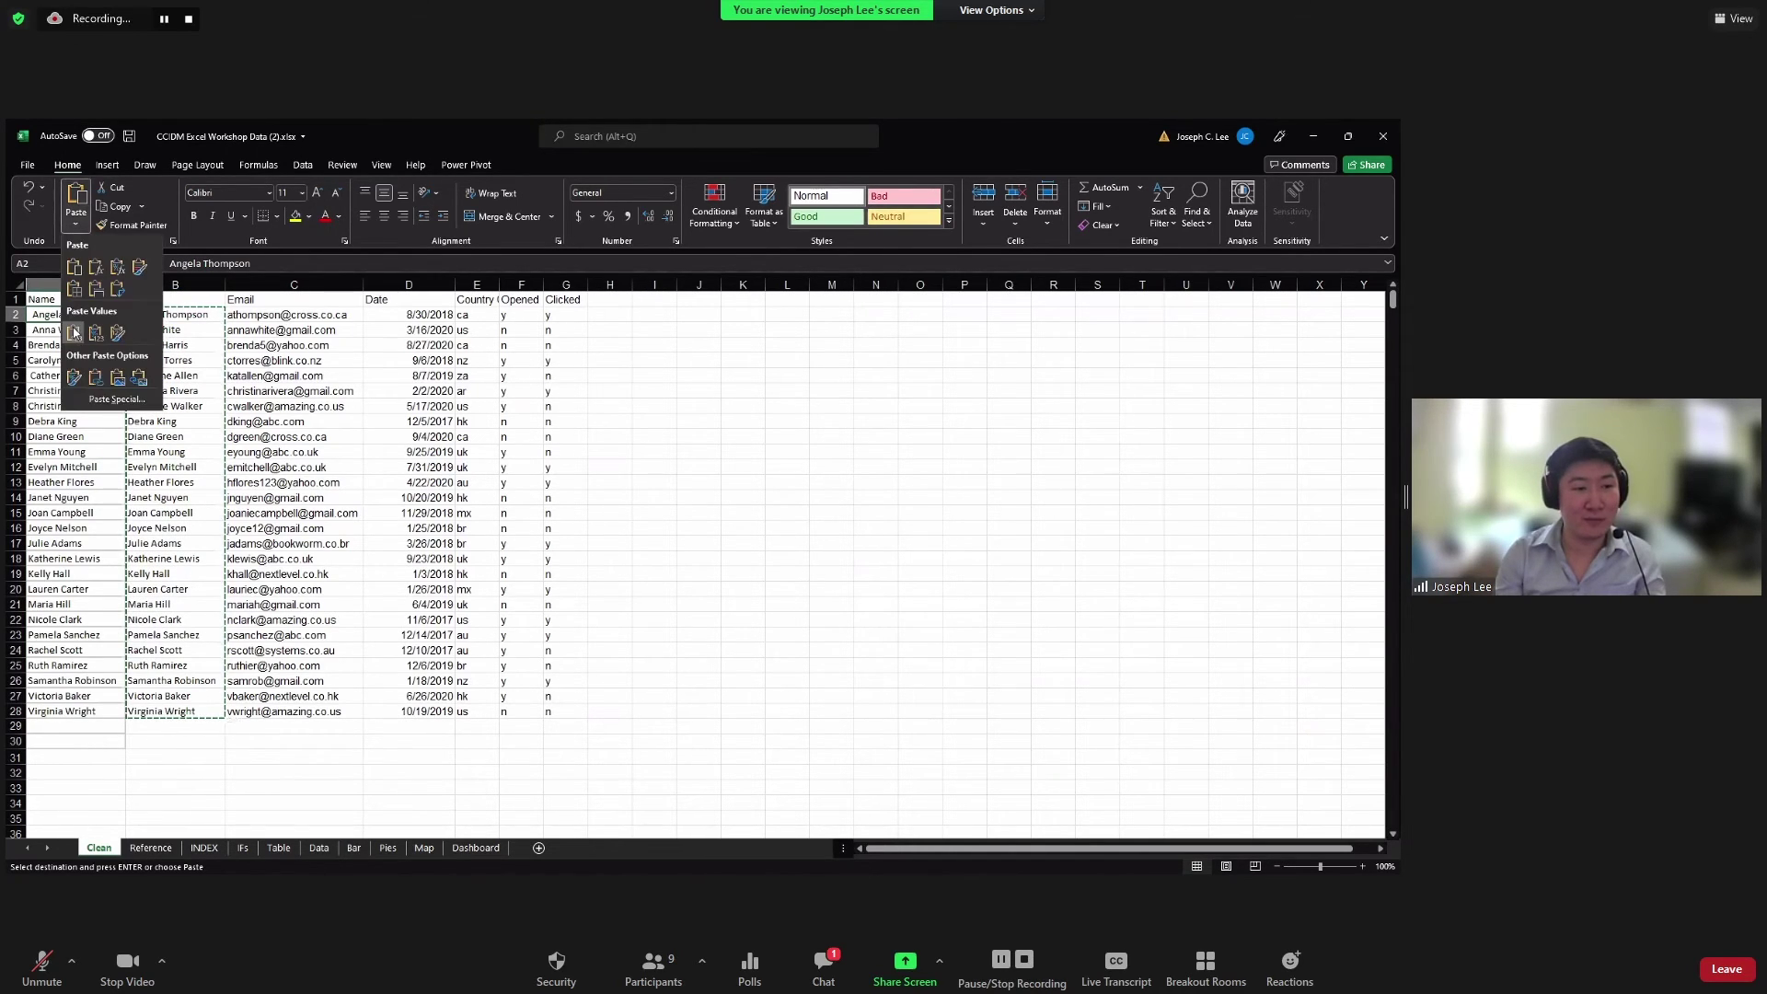
pyautogui.click(74, 329)
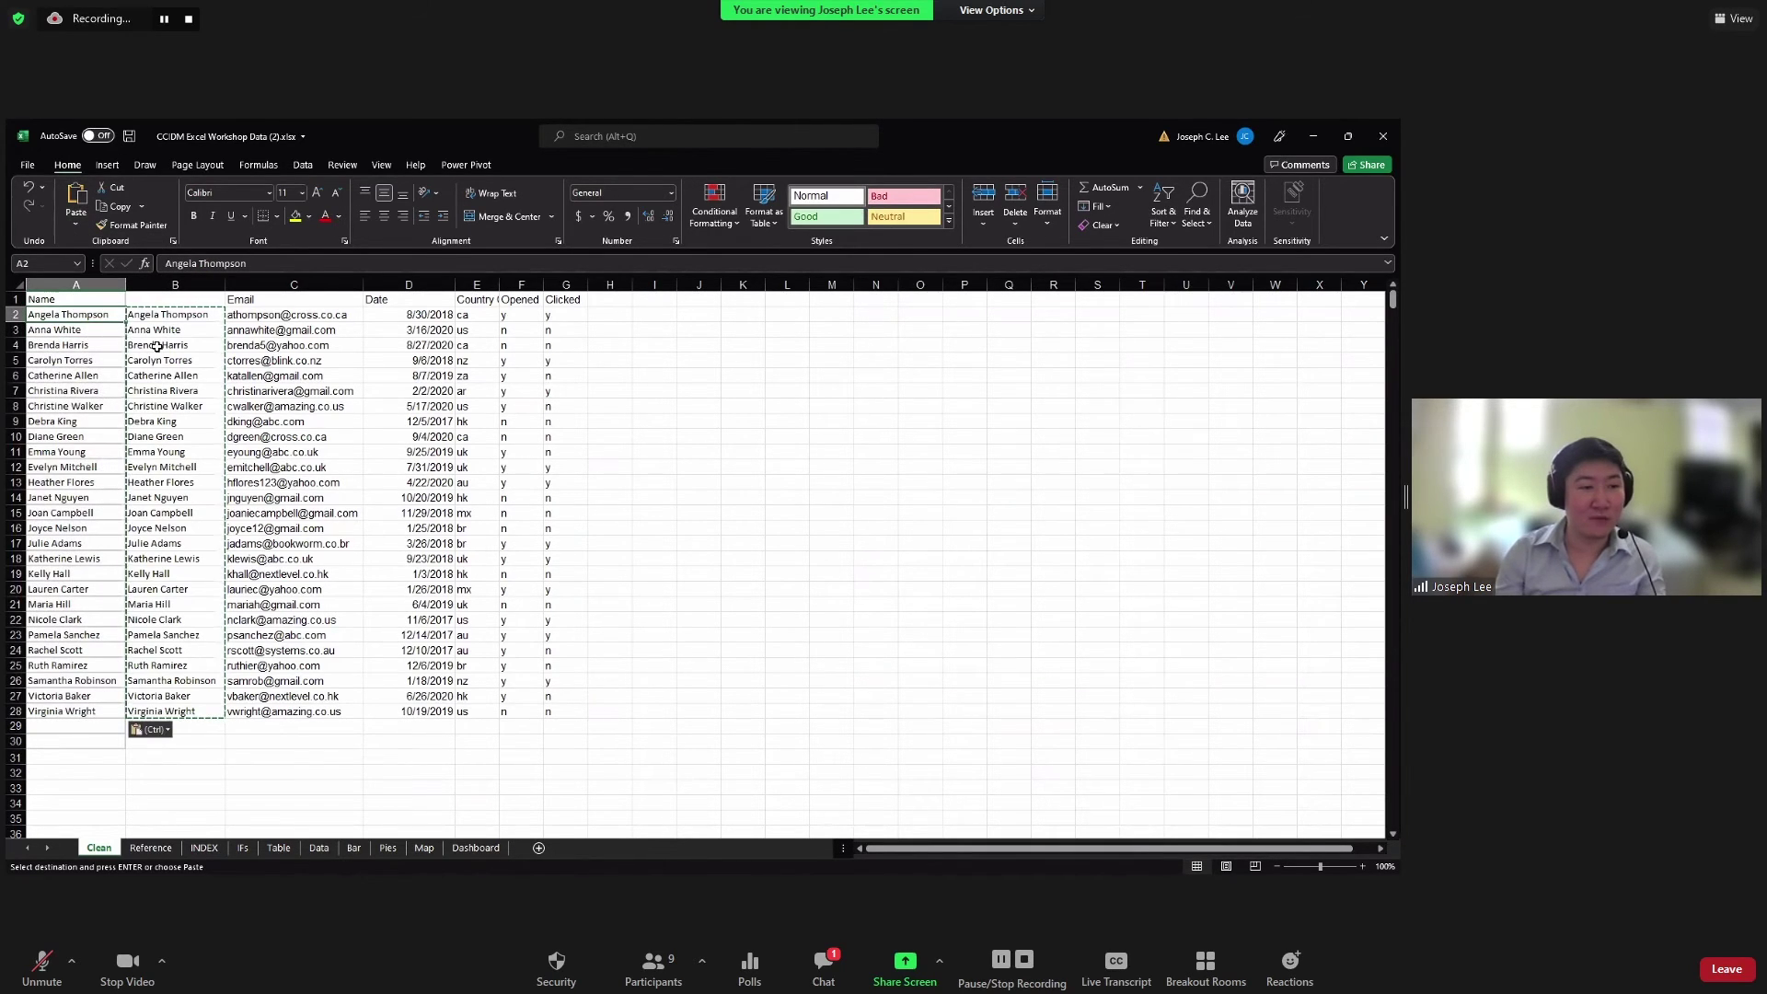
pyautogui.press('Escape')
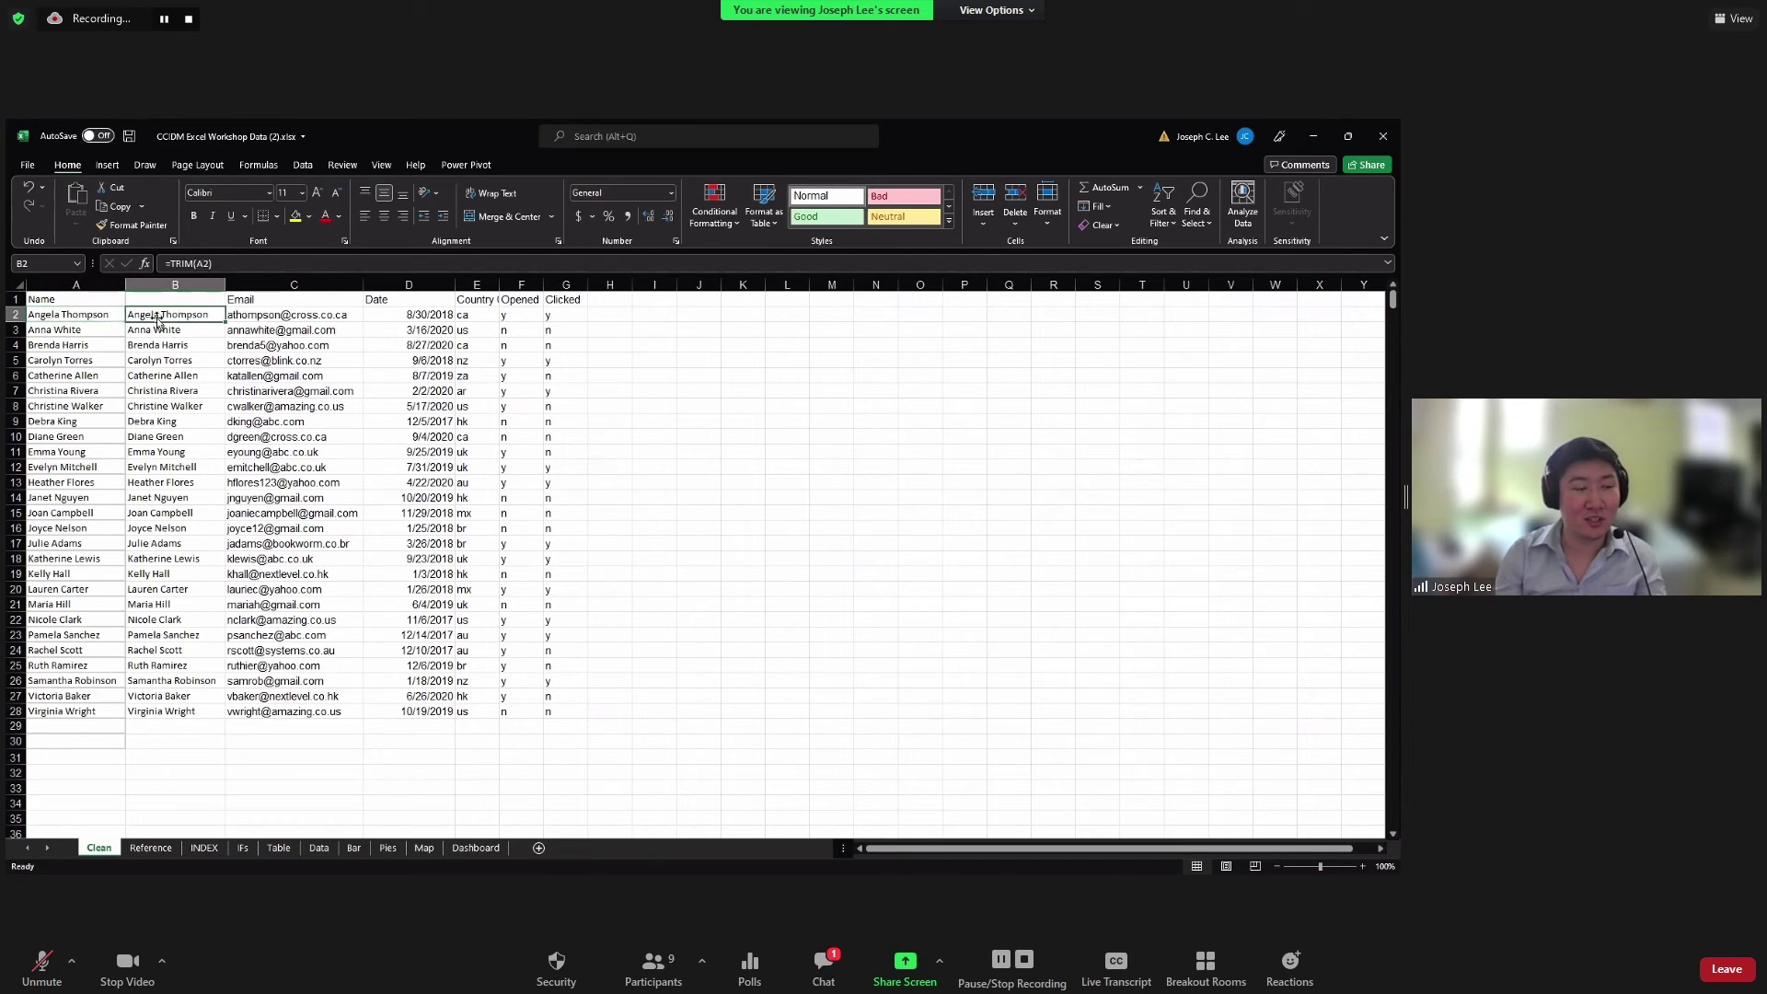
pyautogui.click(211, 317)
# Step: Delete the TRIM helper column B, then select the Name and Email data
pyautogui.click(174, 286)
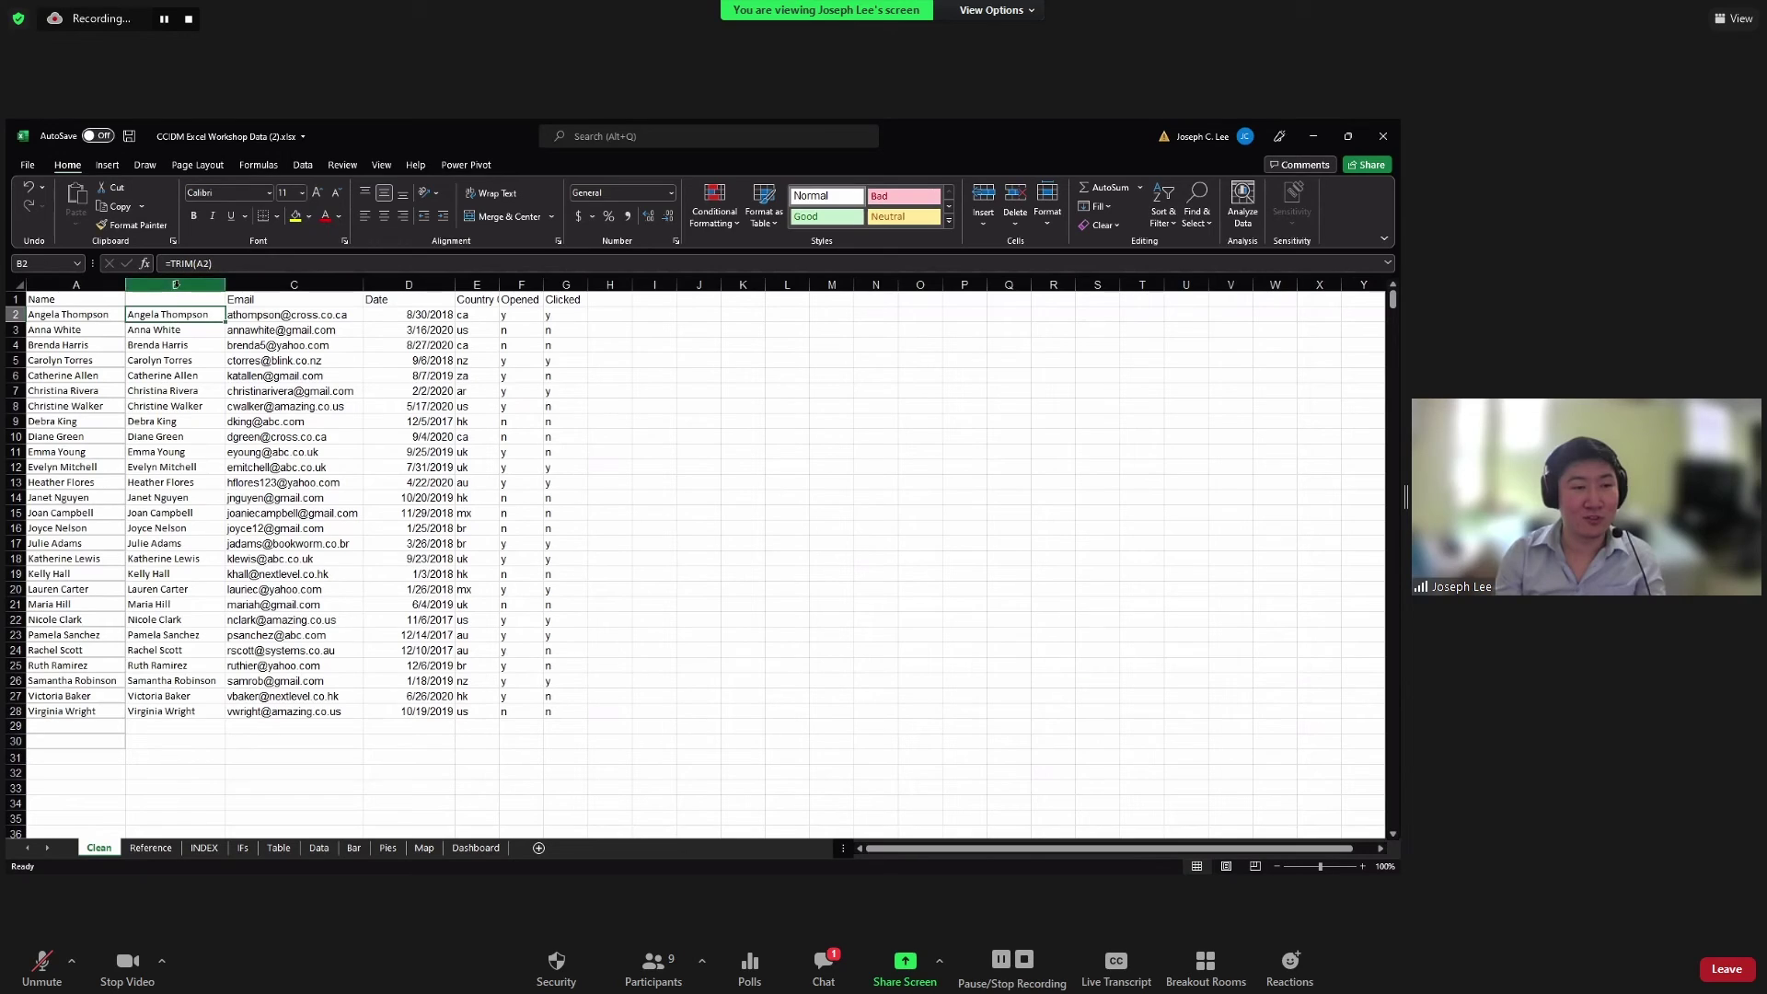
pyautogui.rightClick(181, 288)
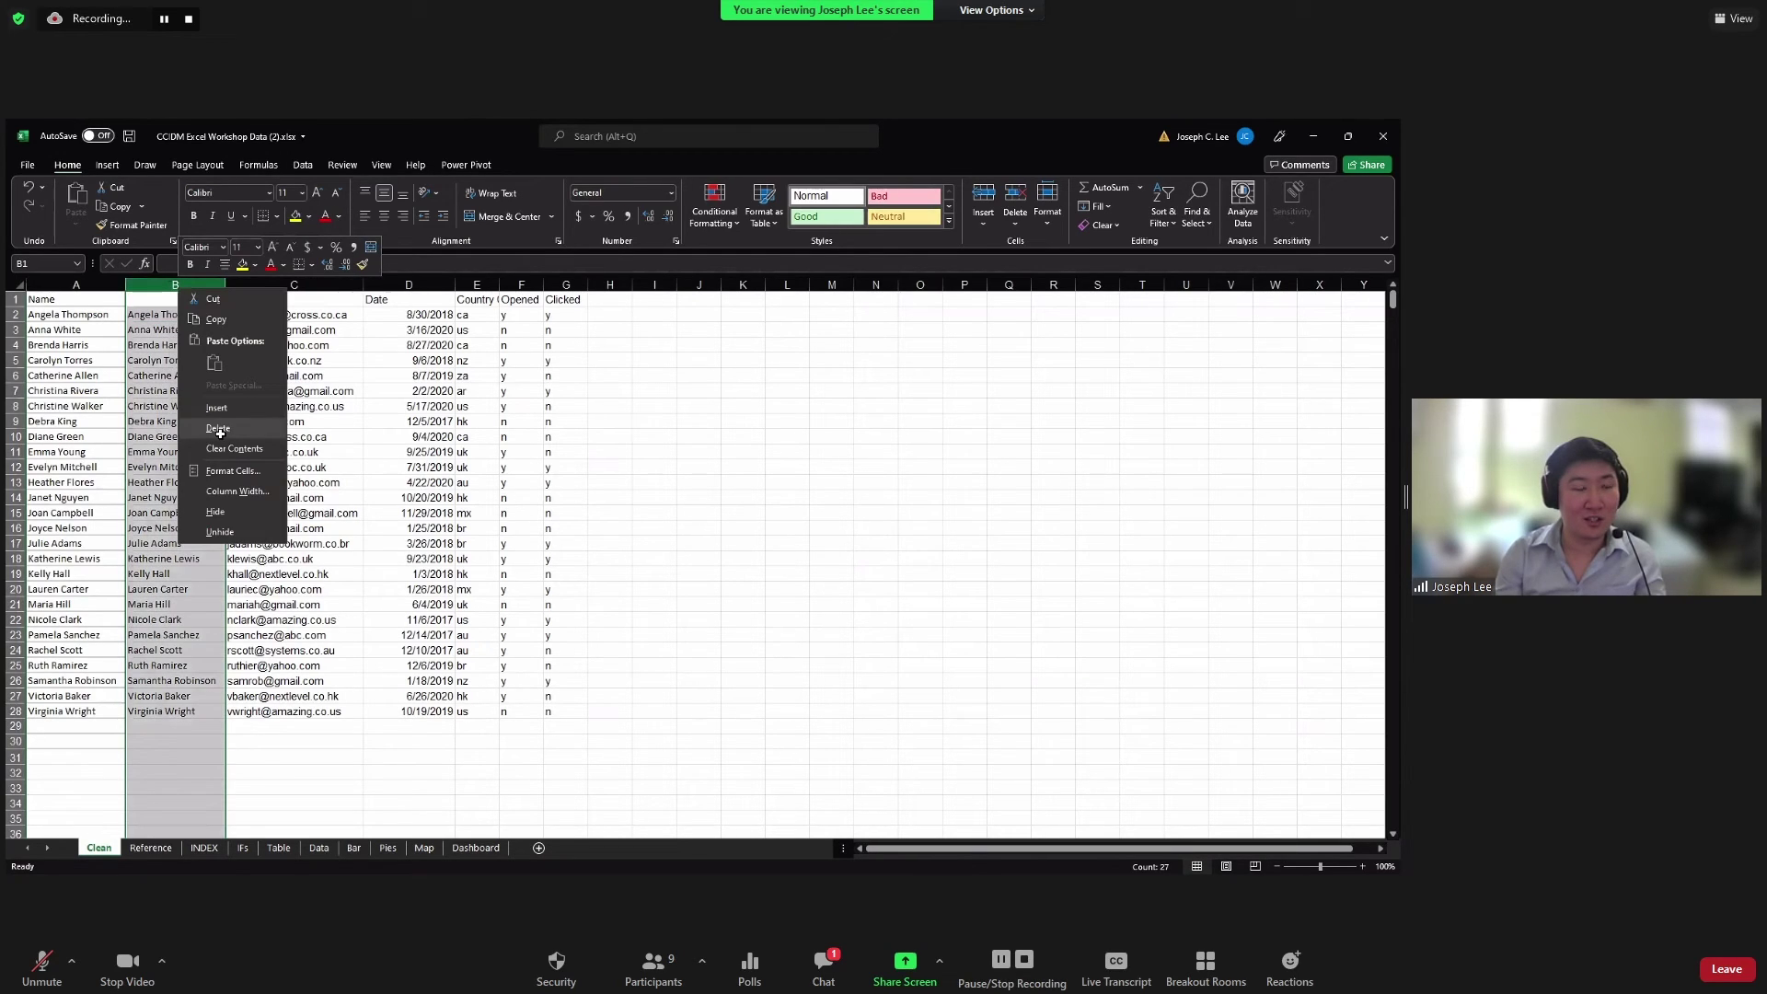
pyautogui.press('d')
pyautogui.click(412, 497)
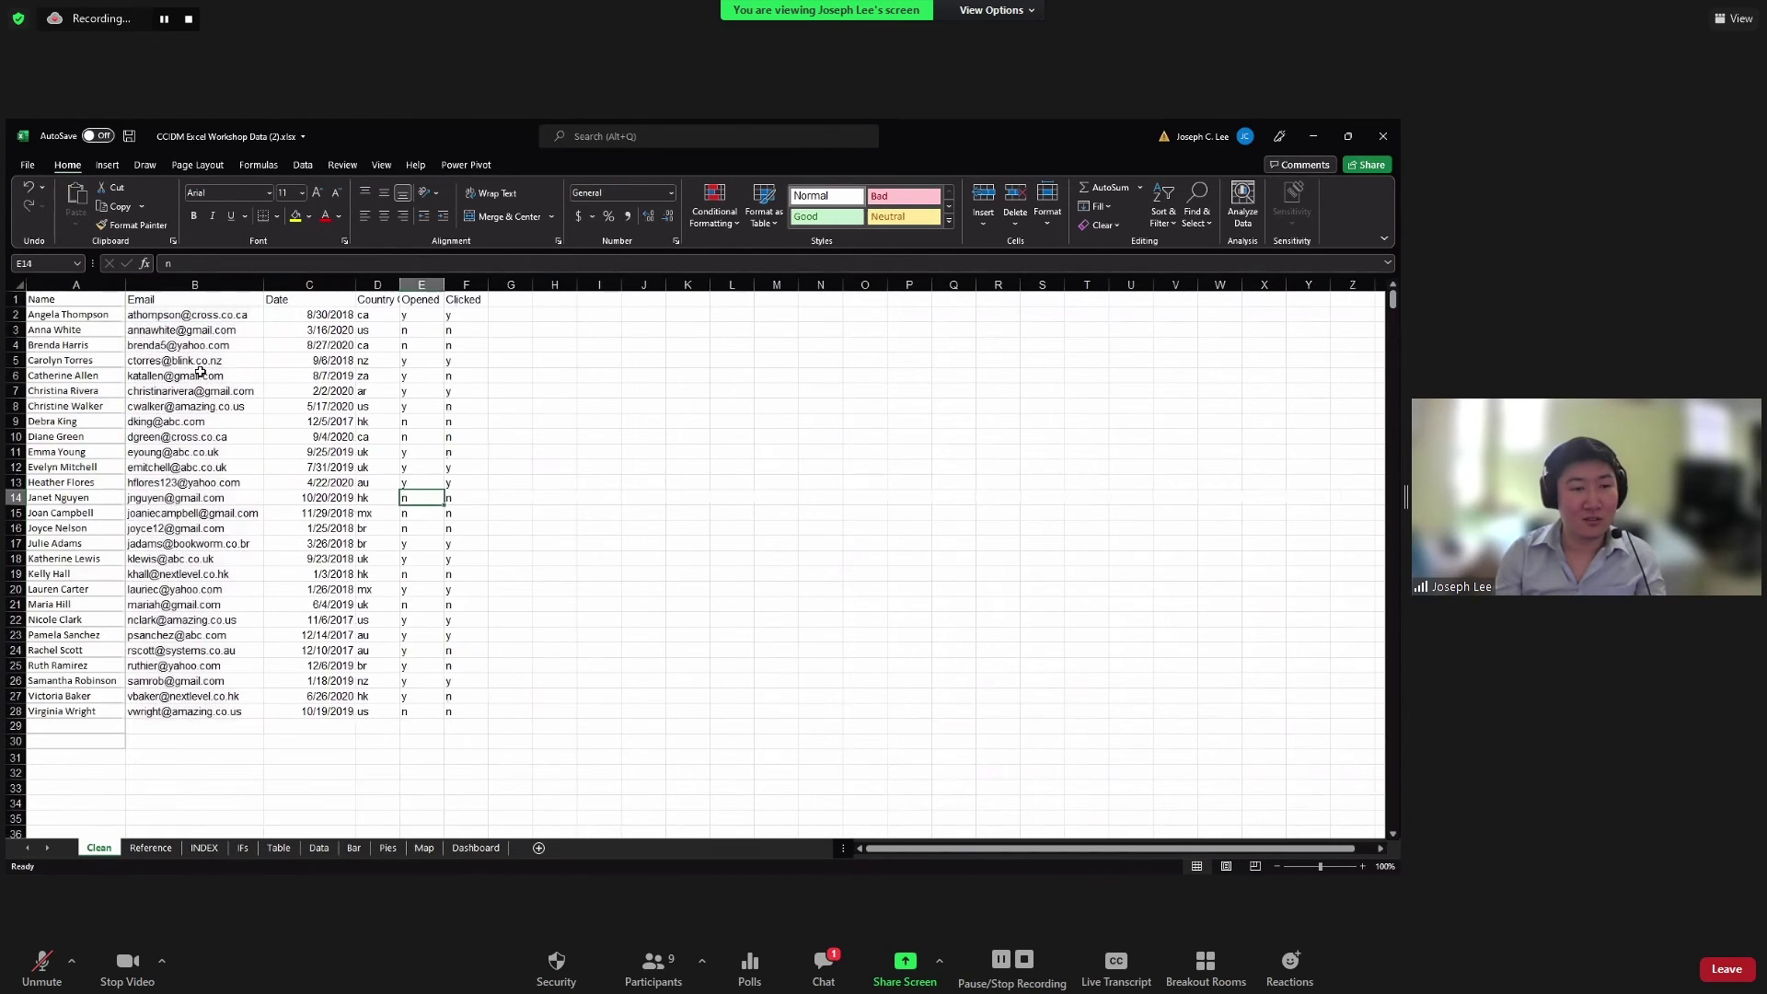
pyautogui.click(105, 304)
pyautogui.moveTo(126, 313); pyautogui.dragTo(245, 515)
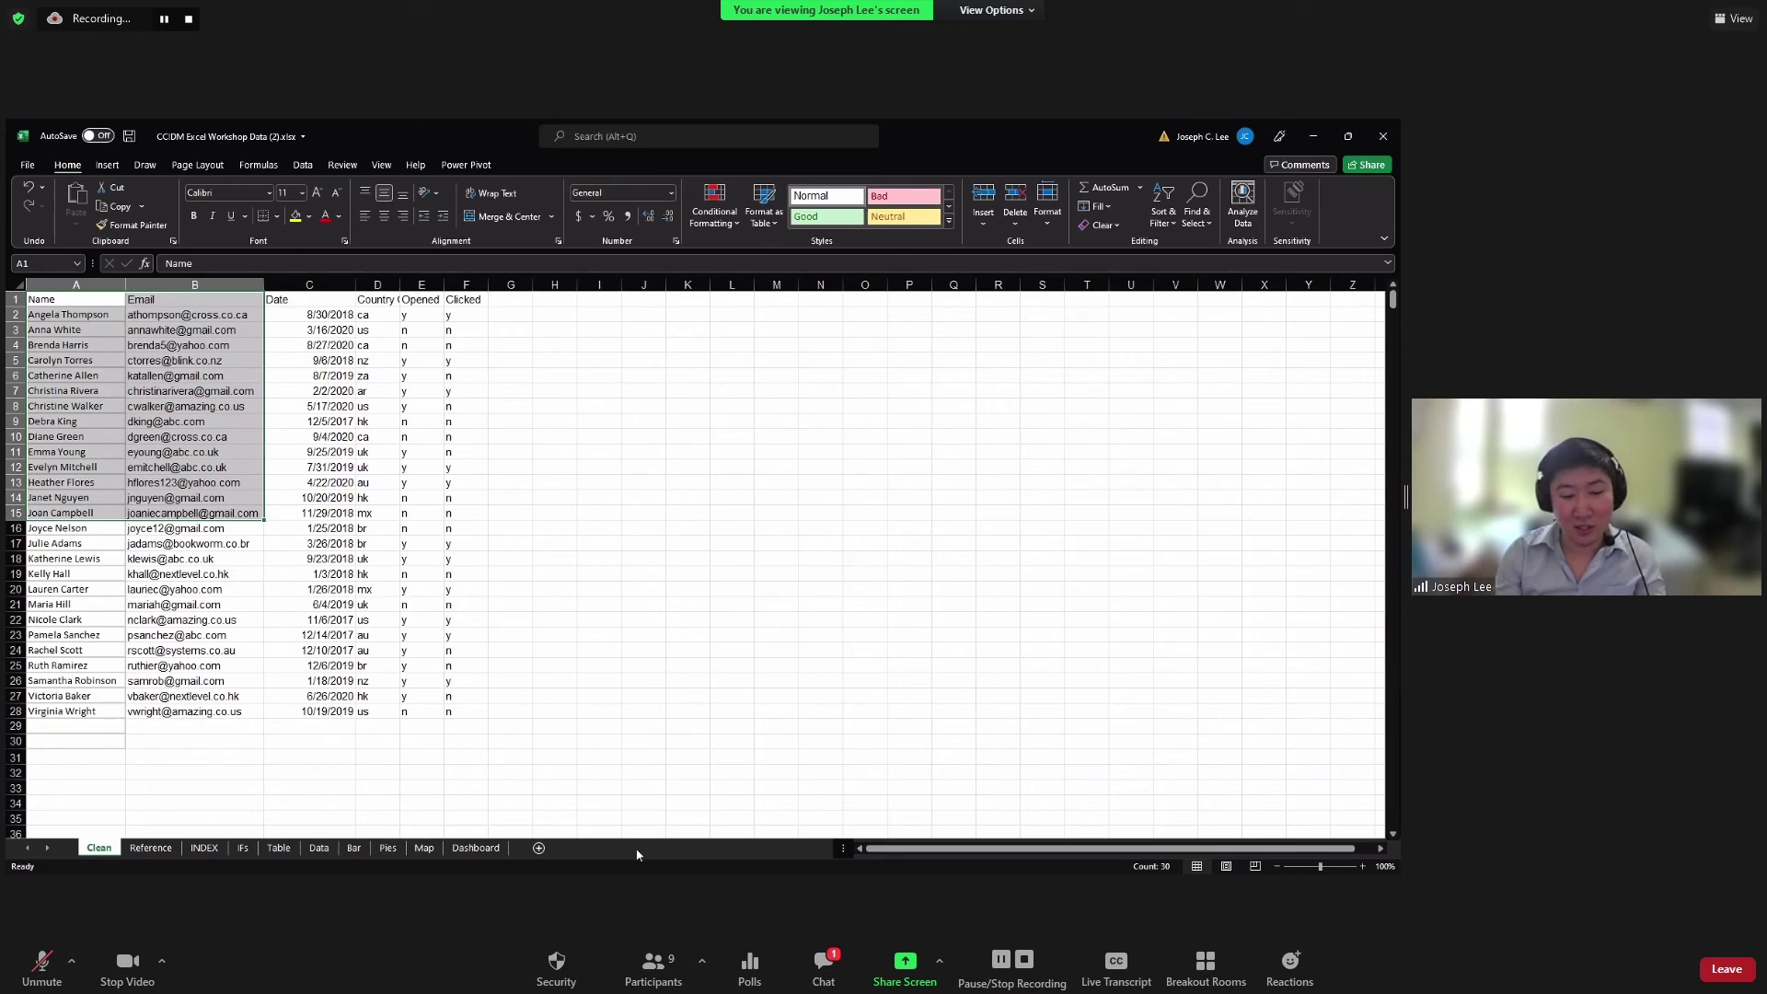